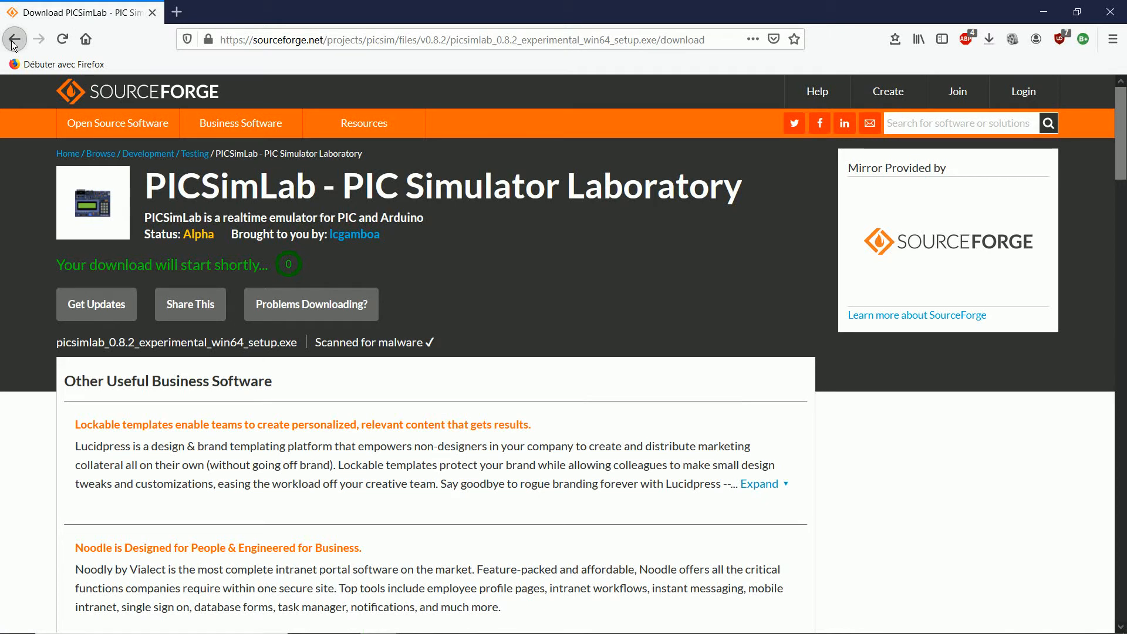
Step: Download com-picsim-picsimlab_mplabx5.40.nbm from the PICSimLab v0.8.2 file list and save the file
click(14, 38)
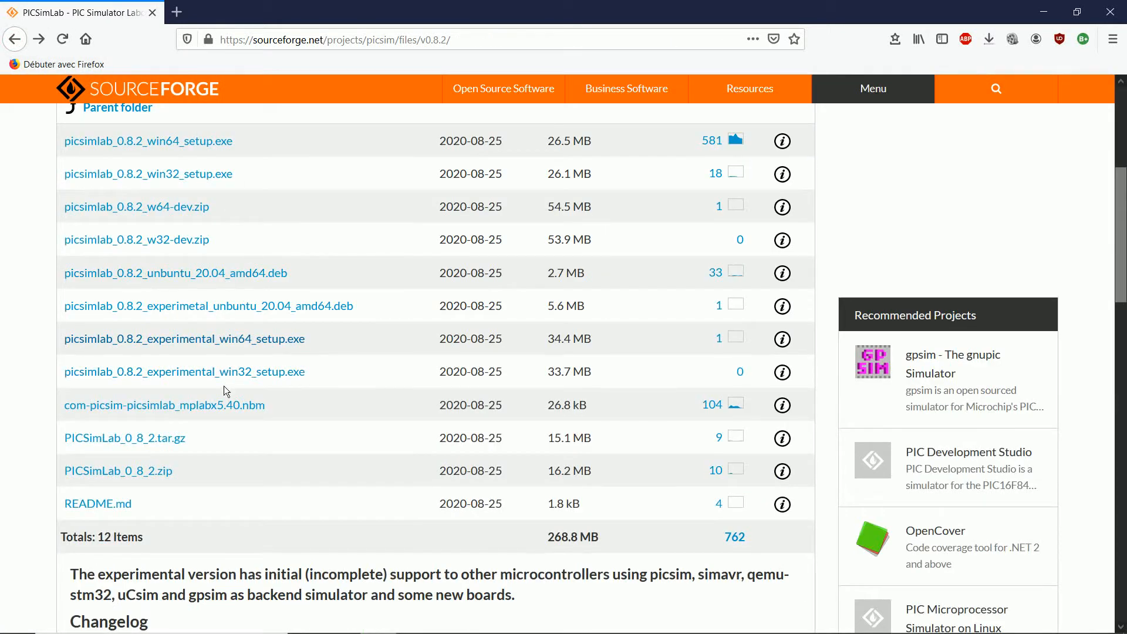
click(219, 407)
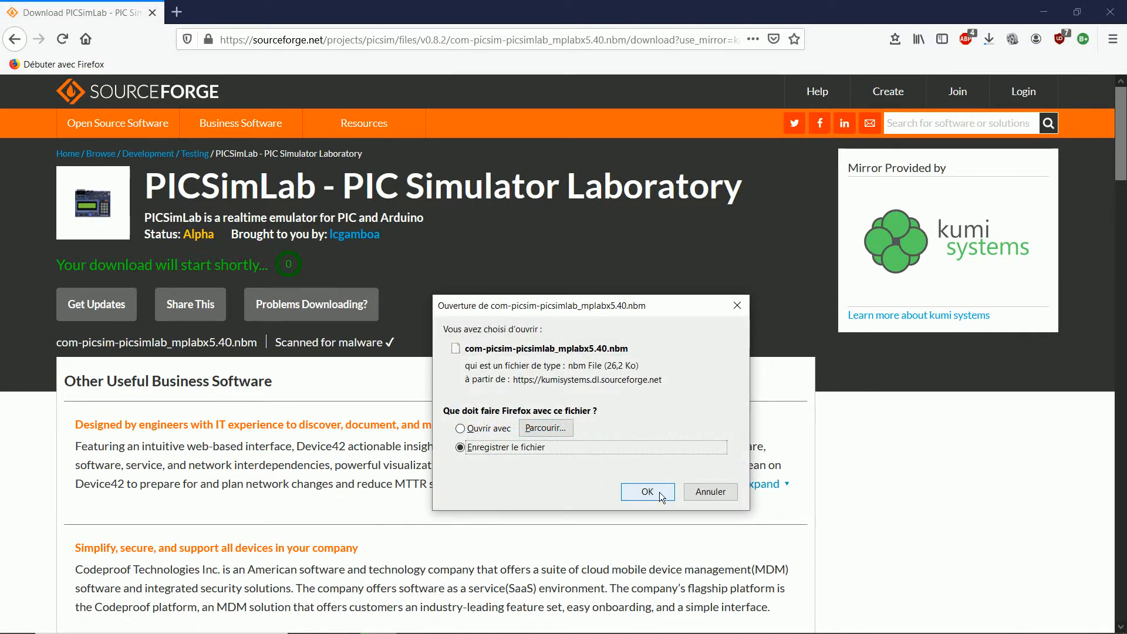
click(660, 492)
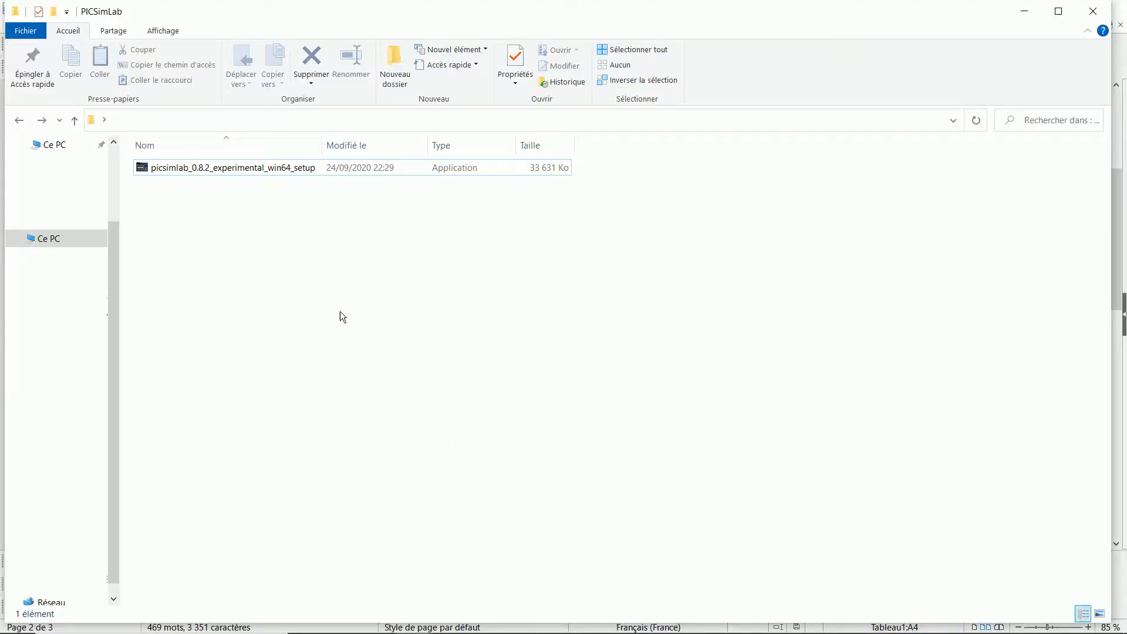
Step: Run picsimlab_0.8.2_experimental_win64_setup, allow it through SmartScreen, and select English as the setup language
click(259, 168)
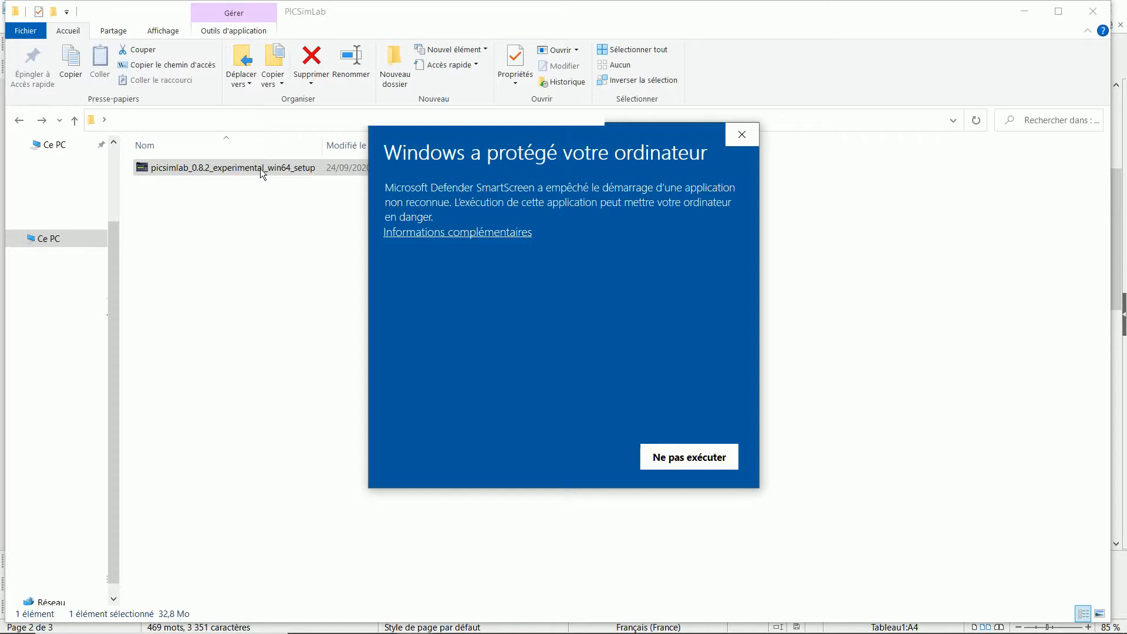
click(475, 235)
click(586, 460)
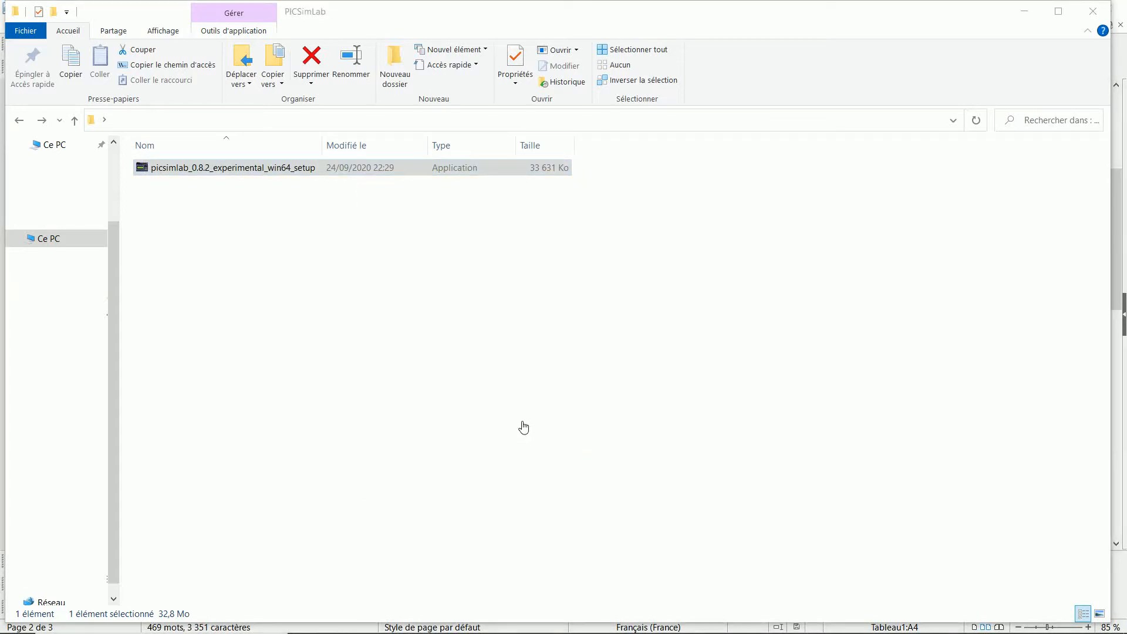
click(565, 329)
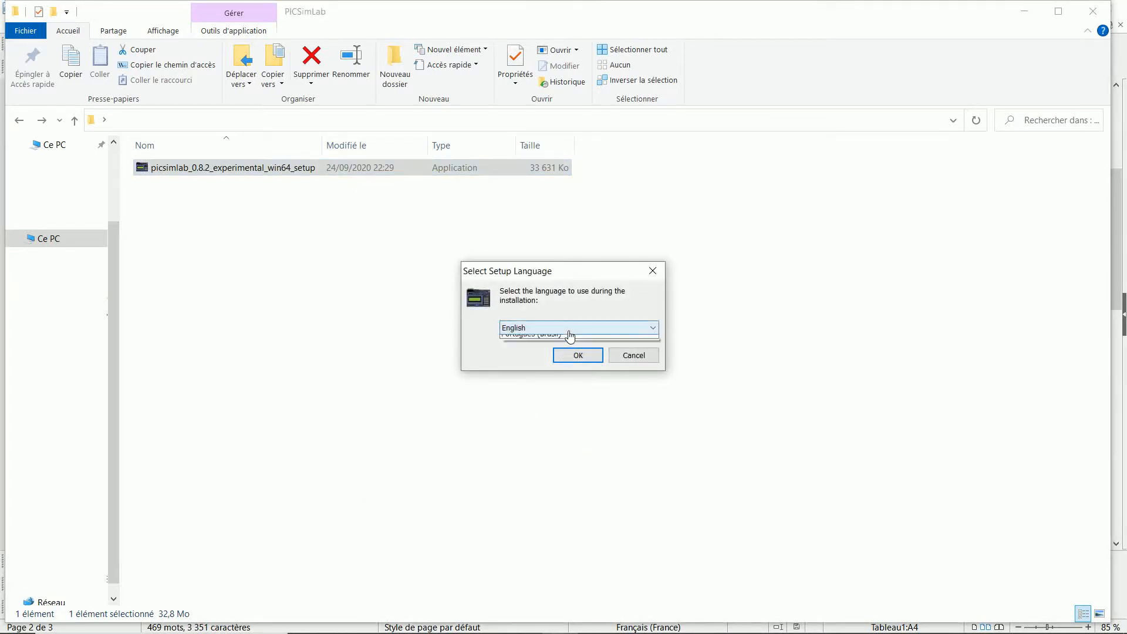
click(568, 337)
click(572, 354)
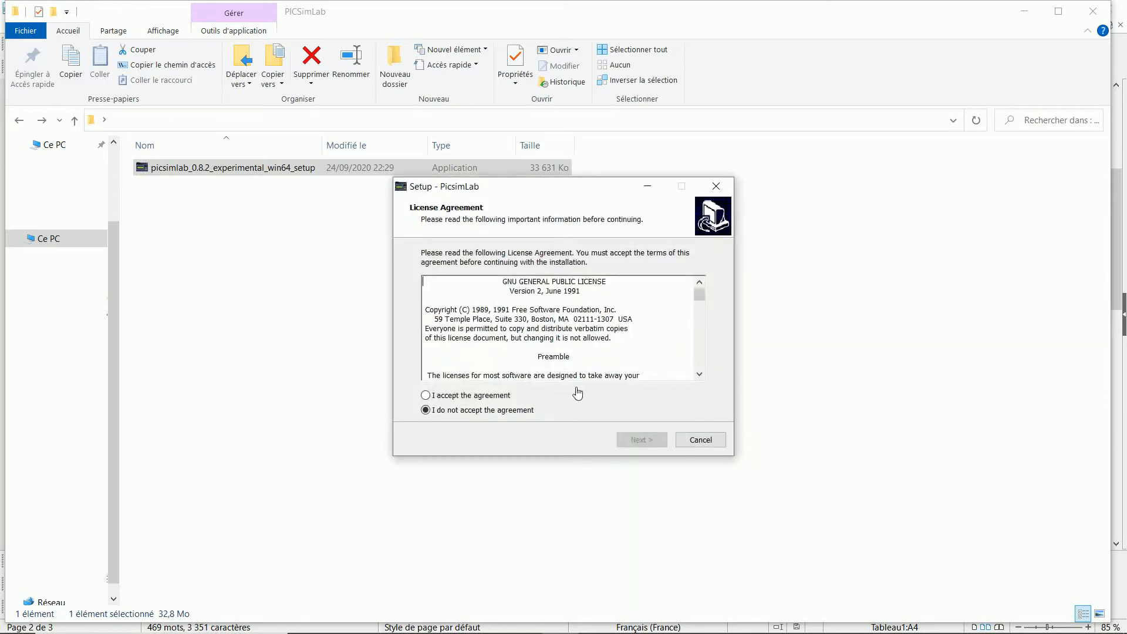
Step: Accept the license agreement and install PicsimLab with a desktop shortcut
click(487, 397)
click(635, 441)
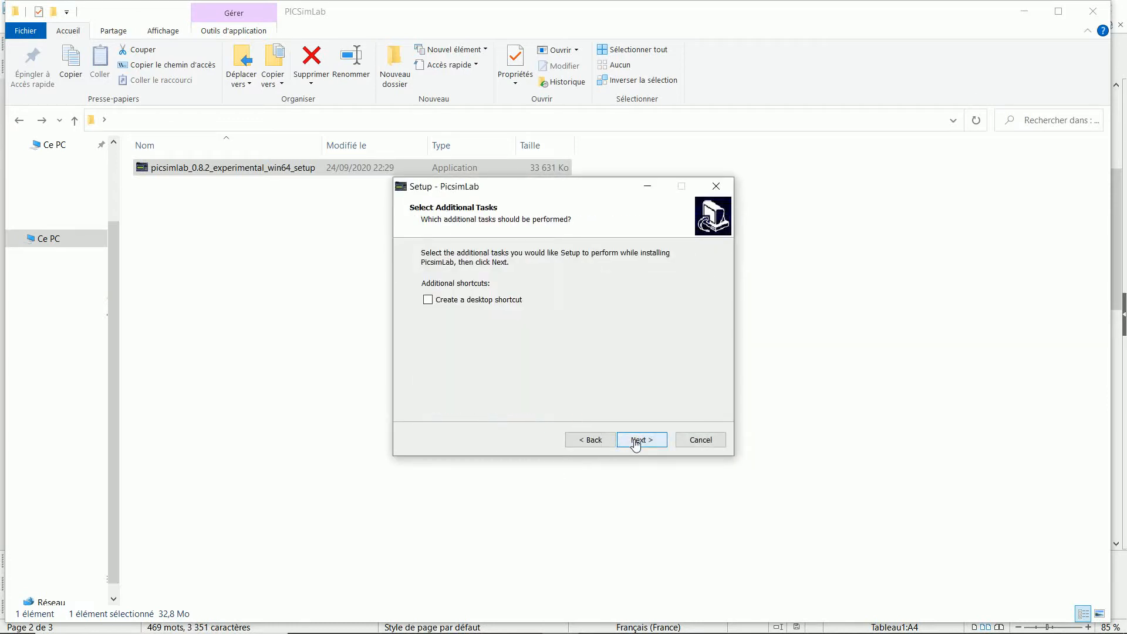
click(501, 302)
click(641, 440)
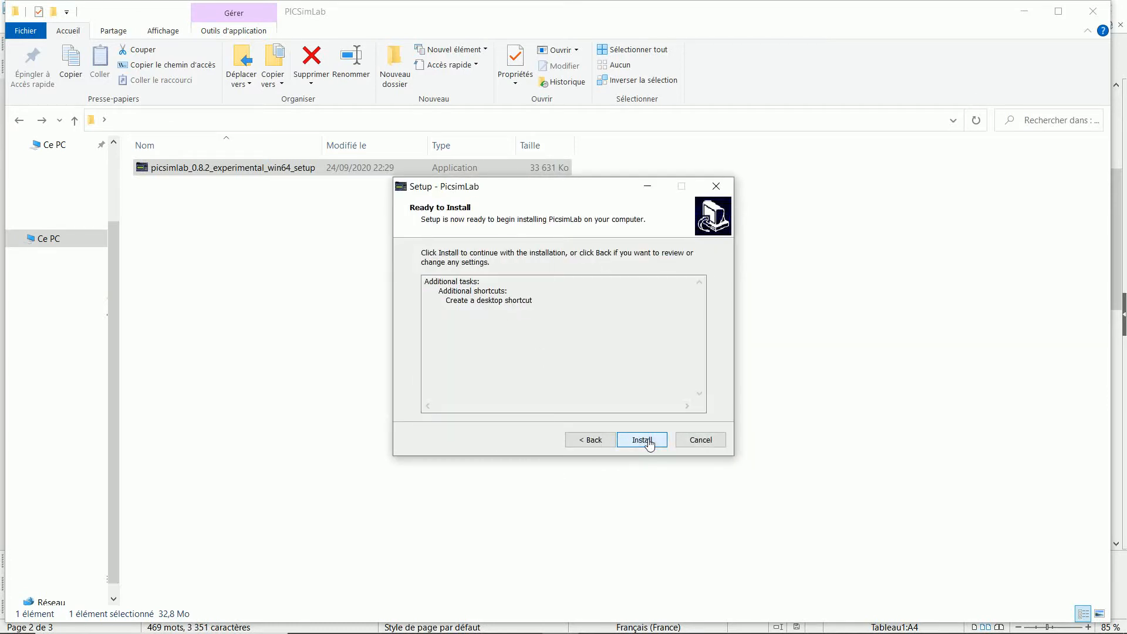
click(642, 440)
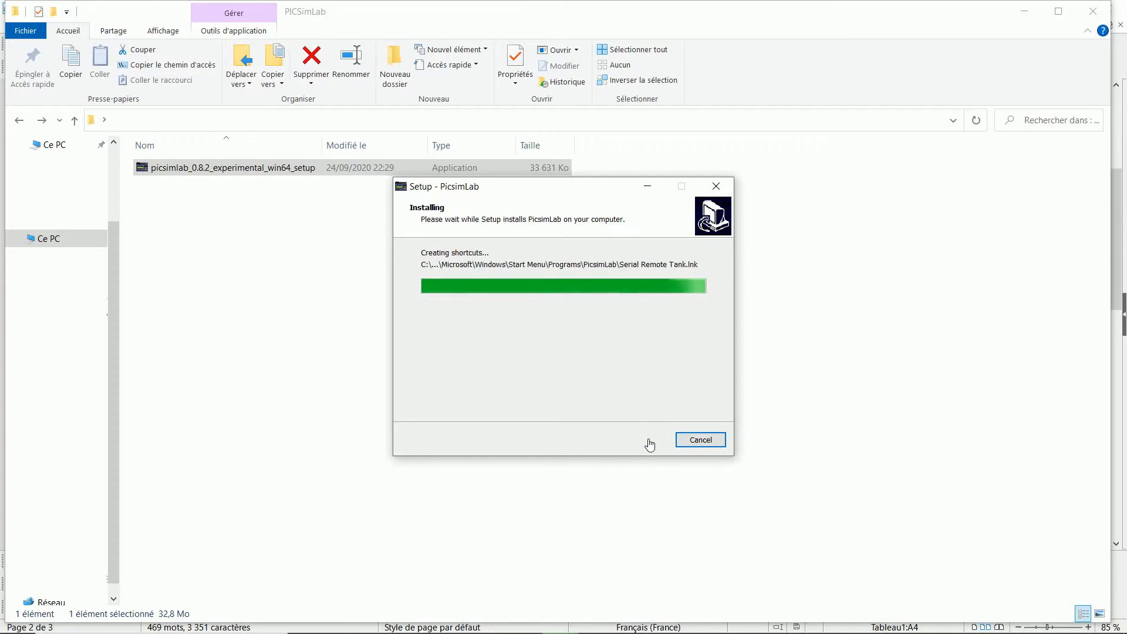
click(642, 440)
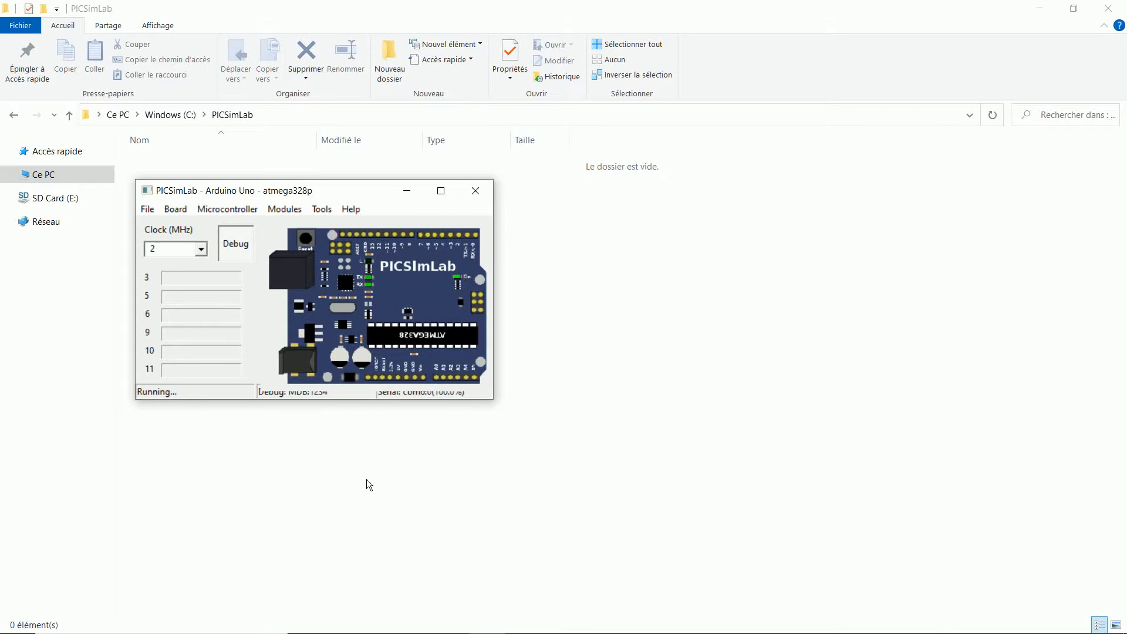
Step: Switch the simulated board to Curiosity HPC and check which microcontrollers it supports
click(220, 209)
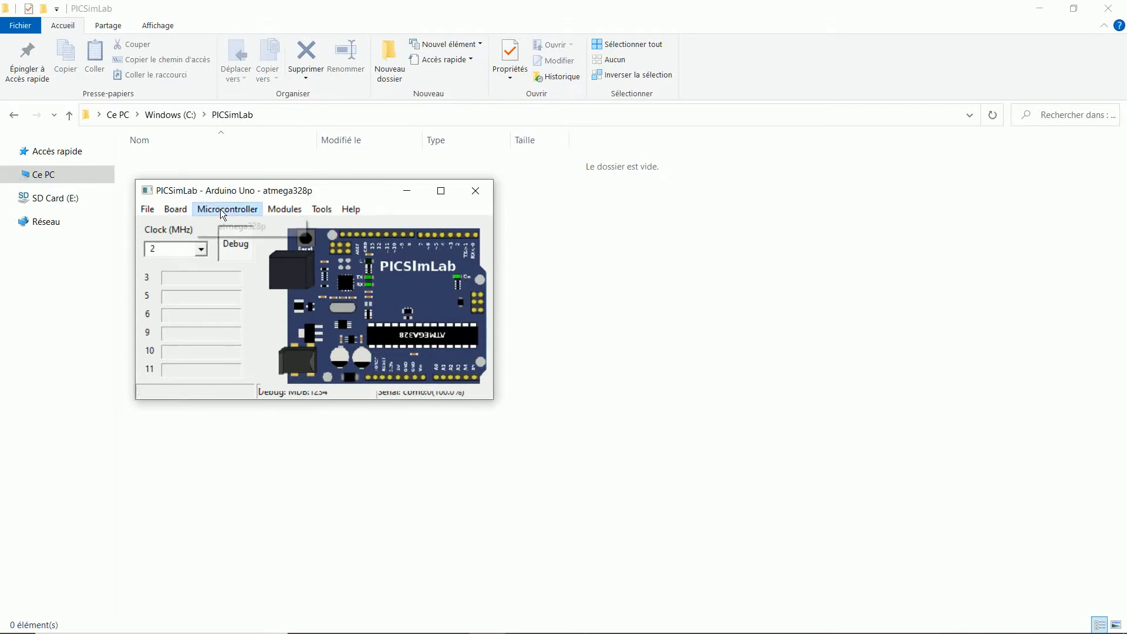
click(220, 209)
click(174, 212)
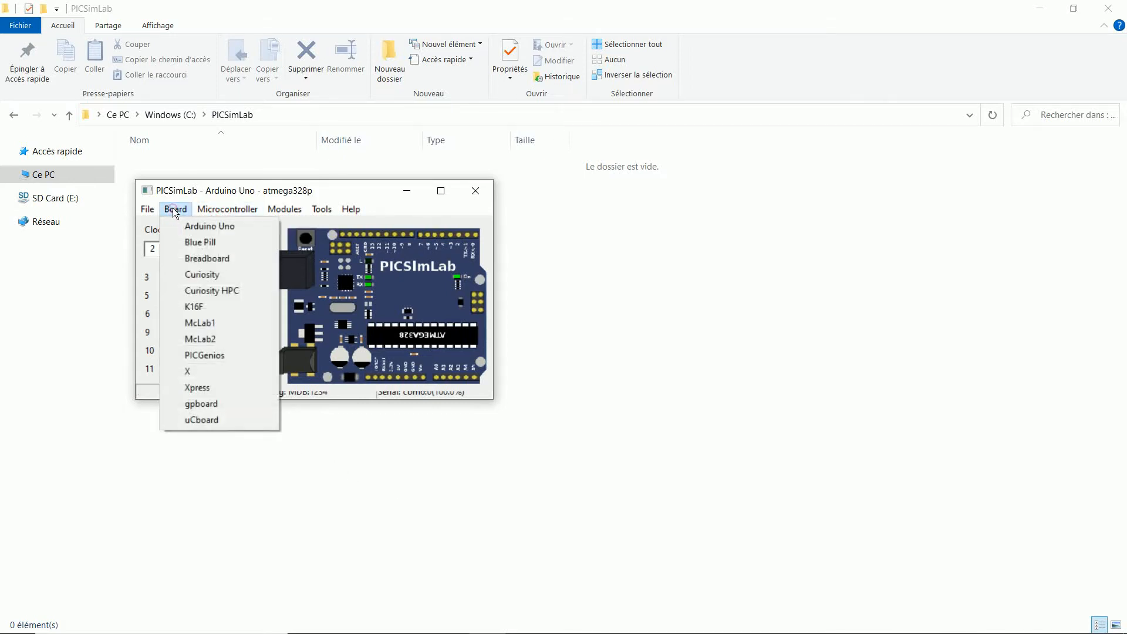
click(206, 290)
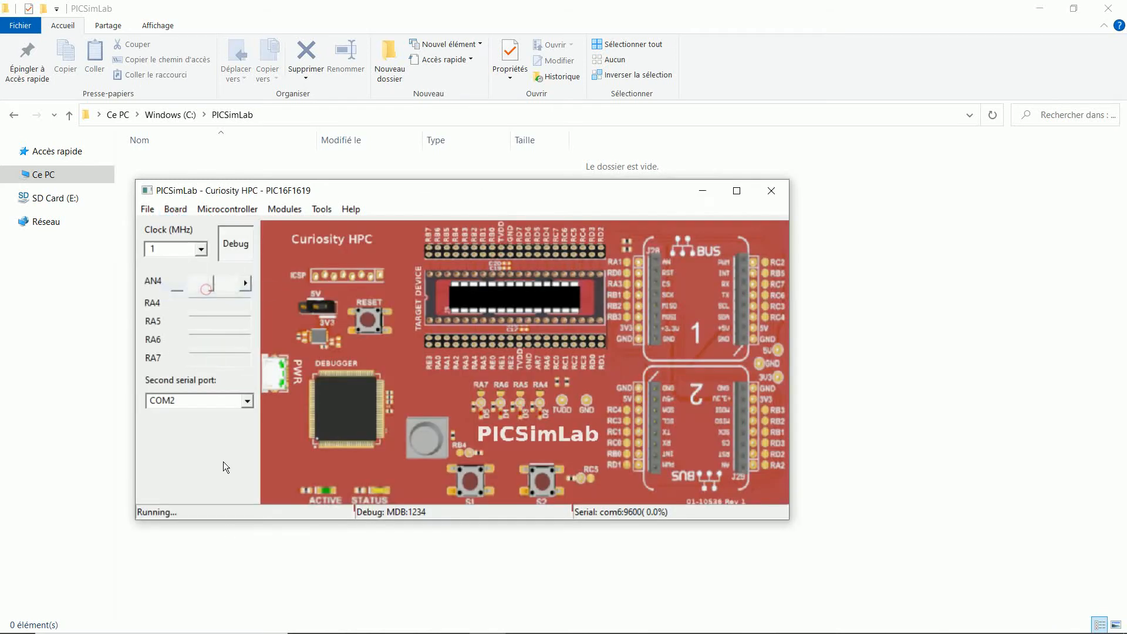
click(241, 210)
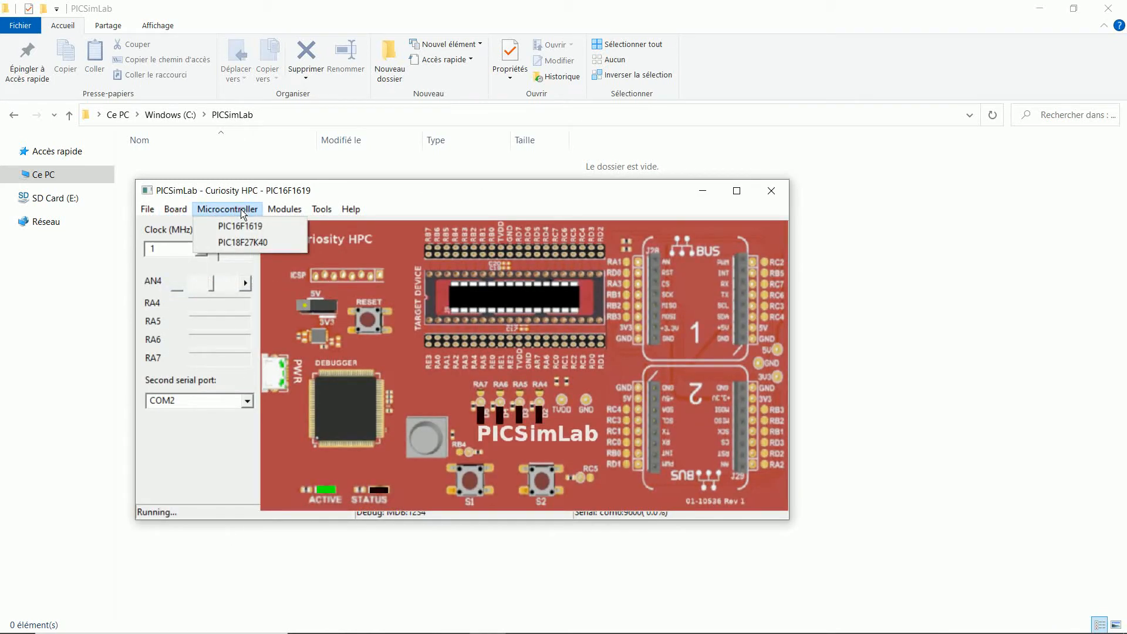
click(242, 211)
Step: Select the Breadboard board and set its microcontroller to PIC18F4620
click(178, 211)
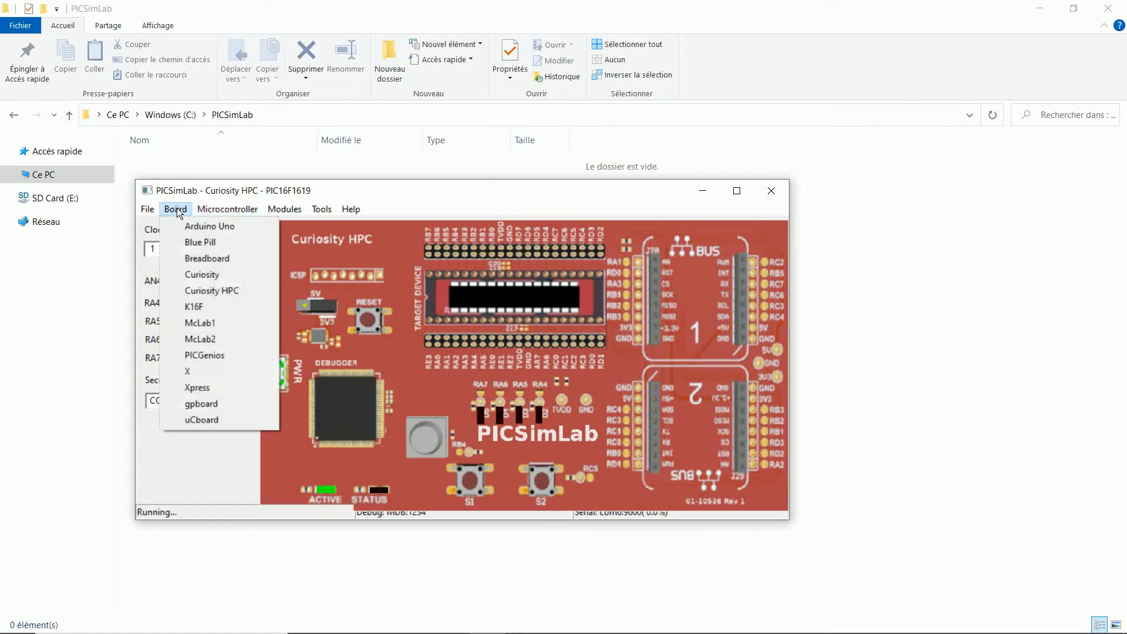
click(202, 260)
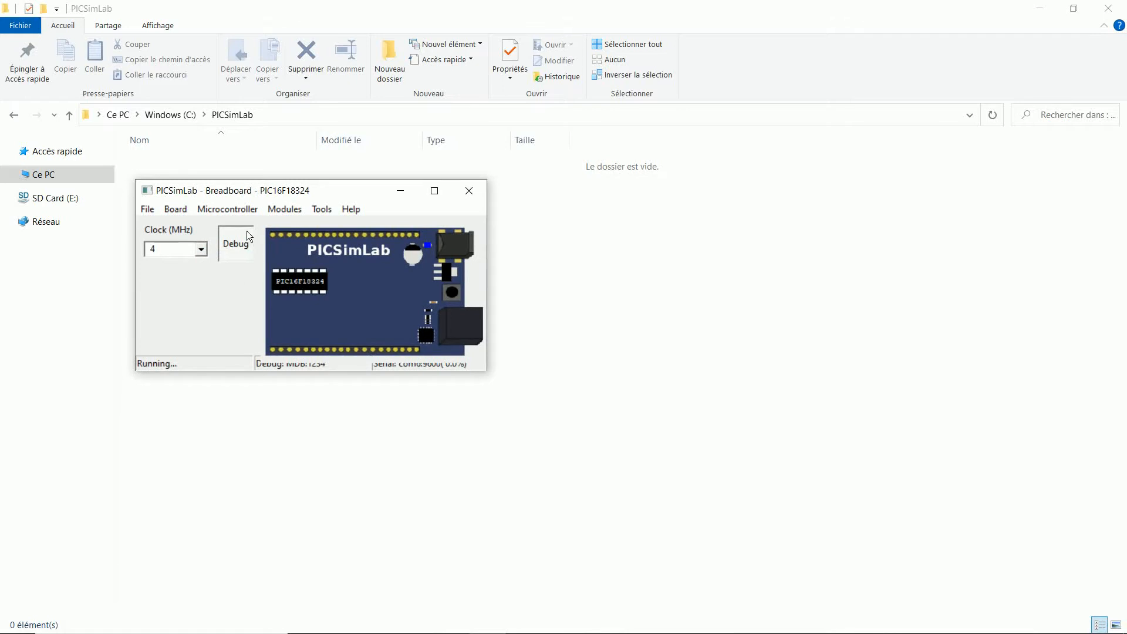
click(240, 209)
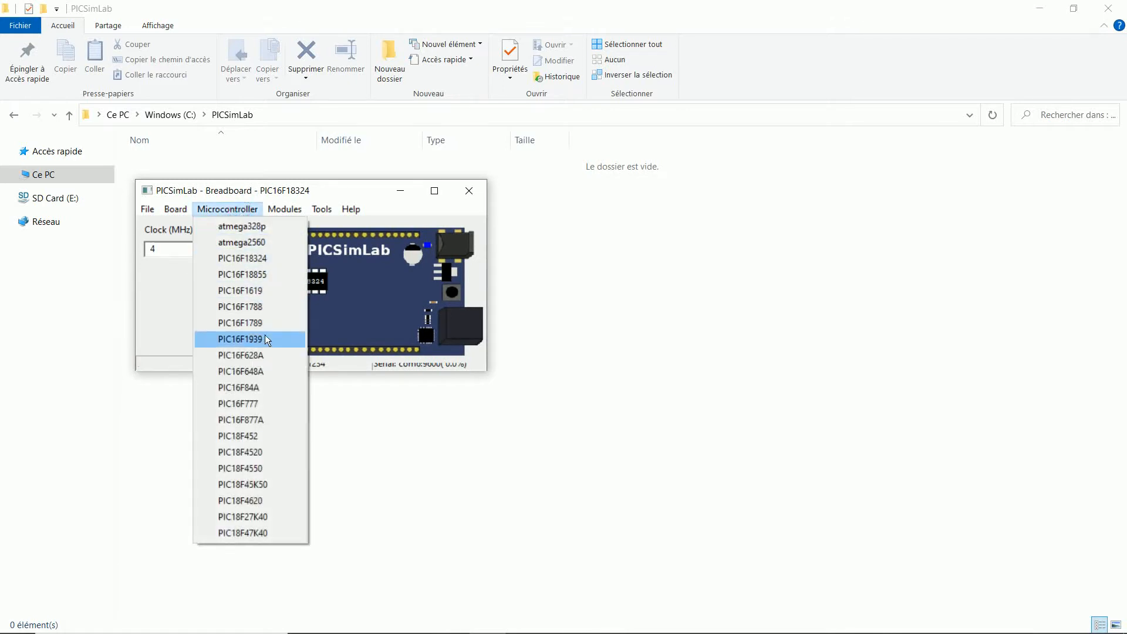
click(255, 500)
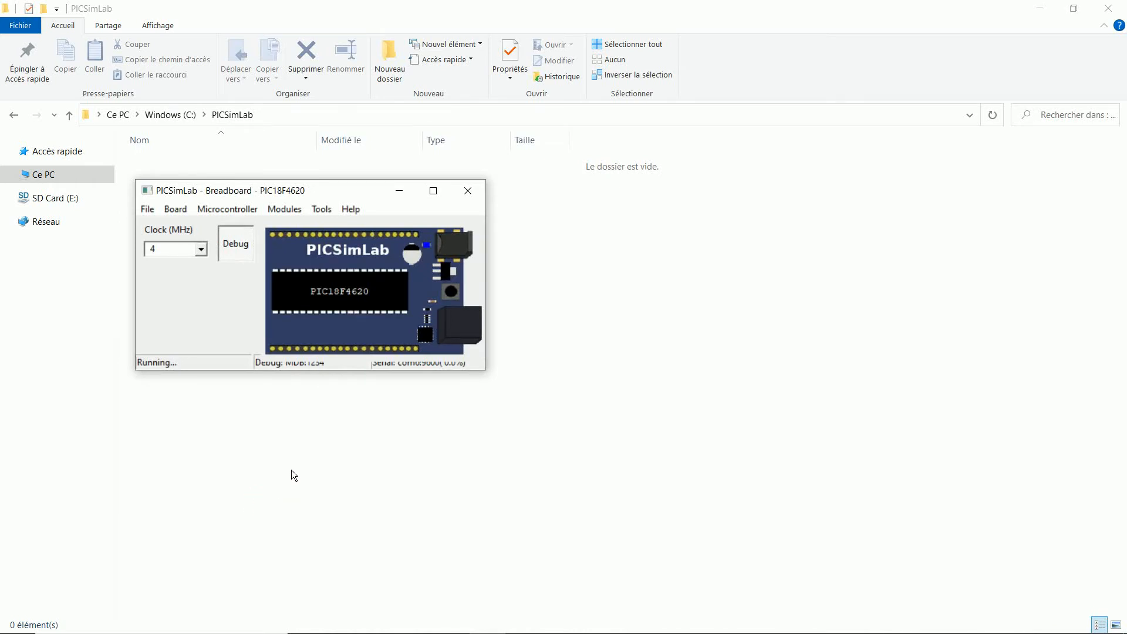
Step: Add an LEDs part in the Spare parts module and move it to the workspace's upper-left corner
click(299, 213)
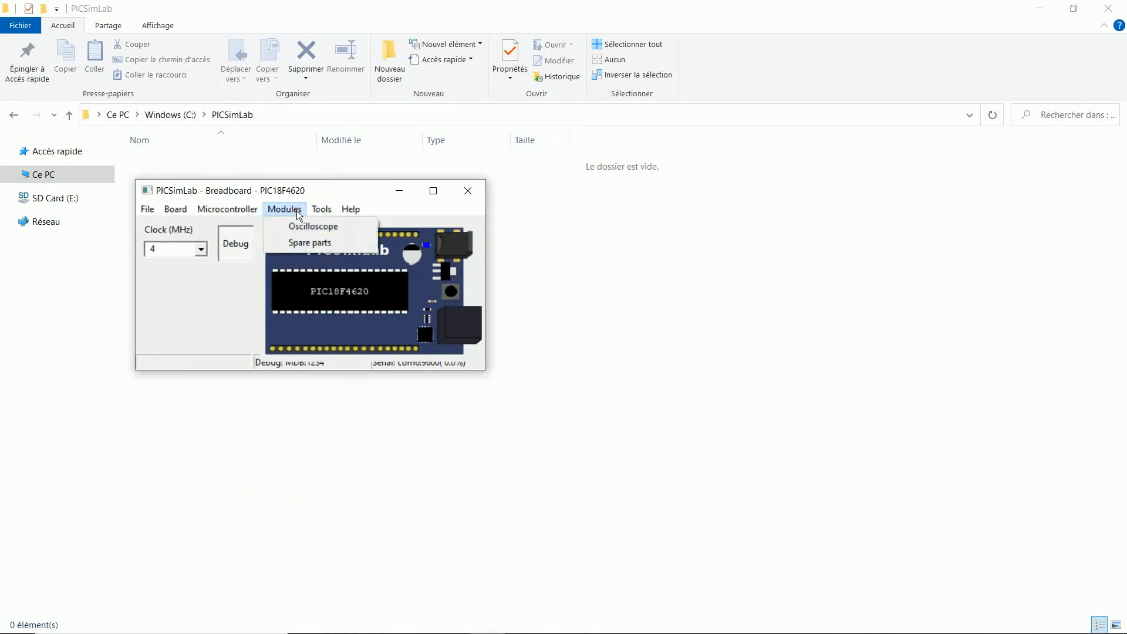
click(309, 241)
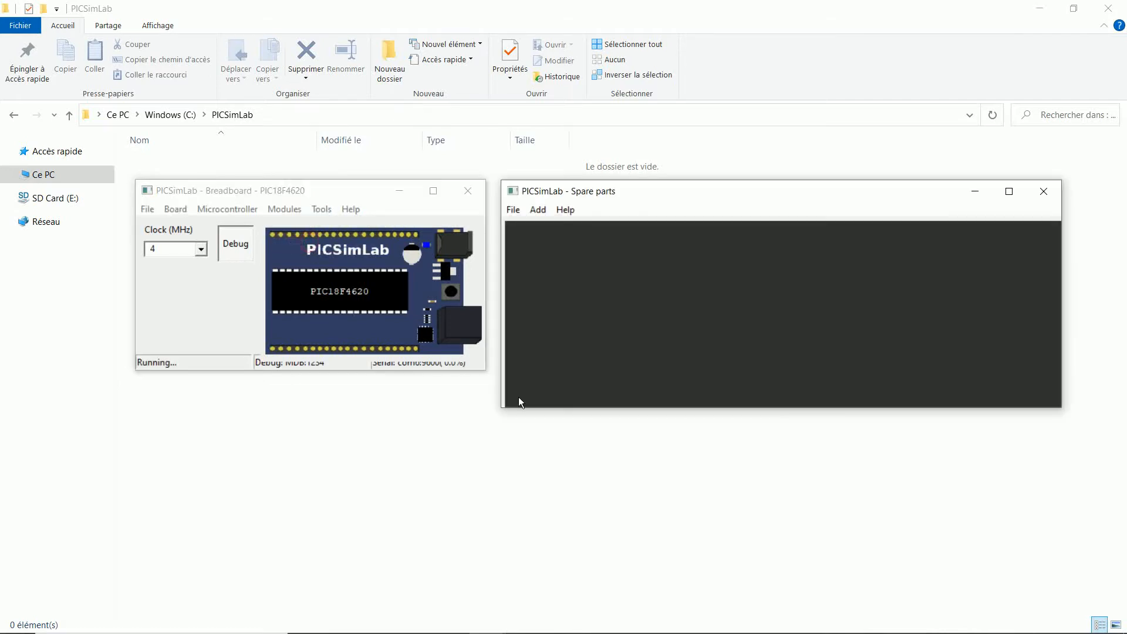
click(539, 210)
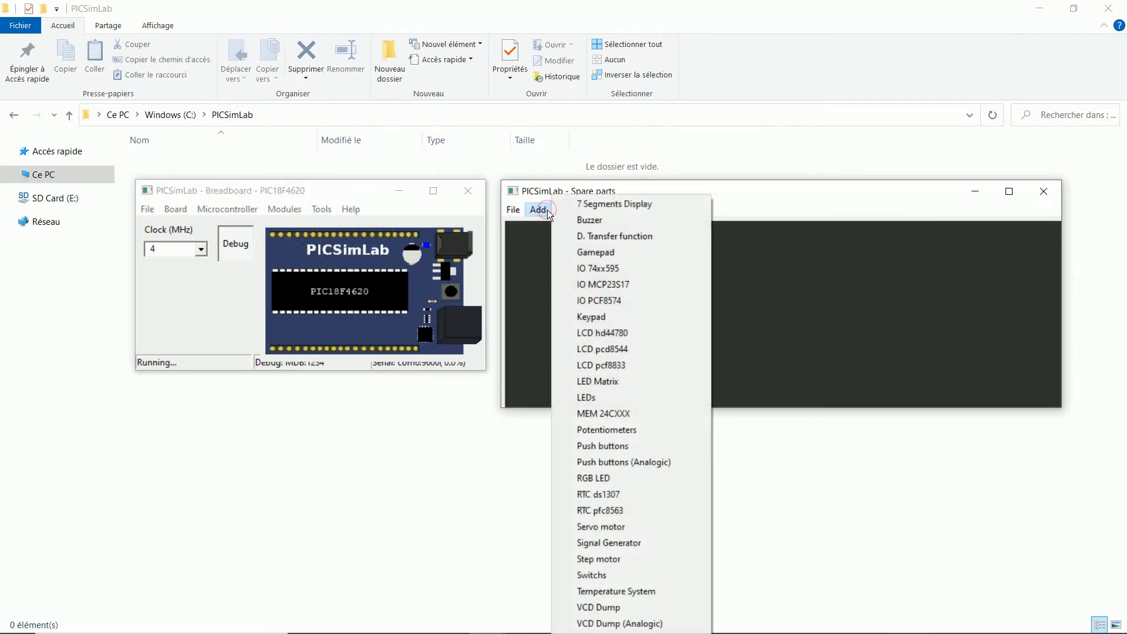
click(590, 396)
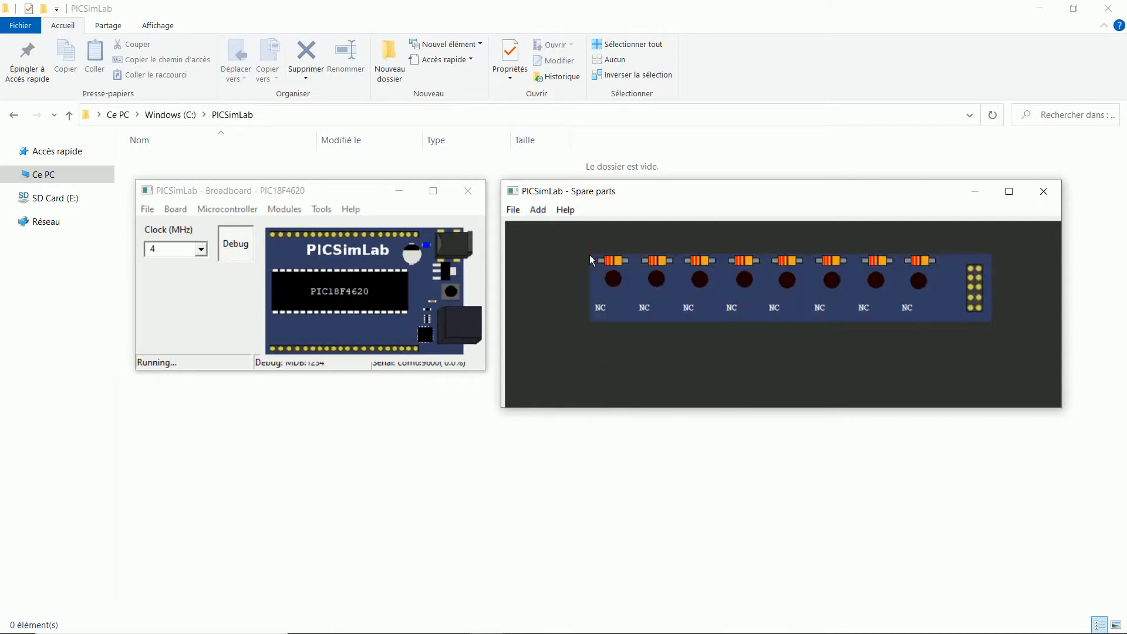
right_click(639, 271)
click(671, 295)
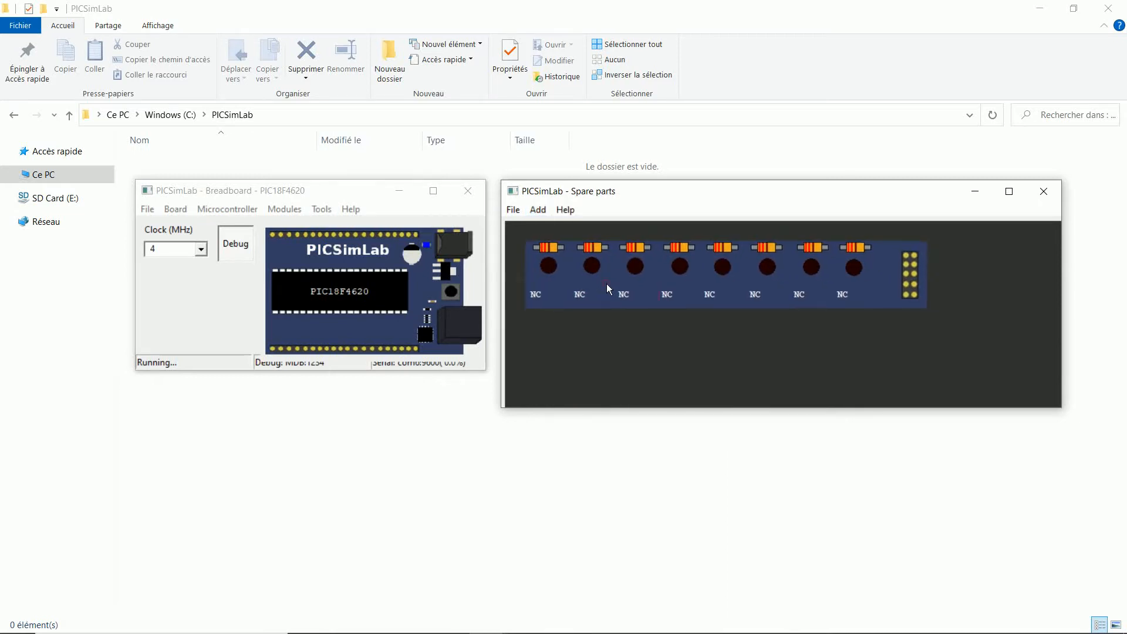
Step: Connect Pin 1 of the LEDs part to RA0
right_click(570, 278)
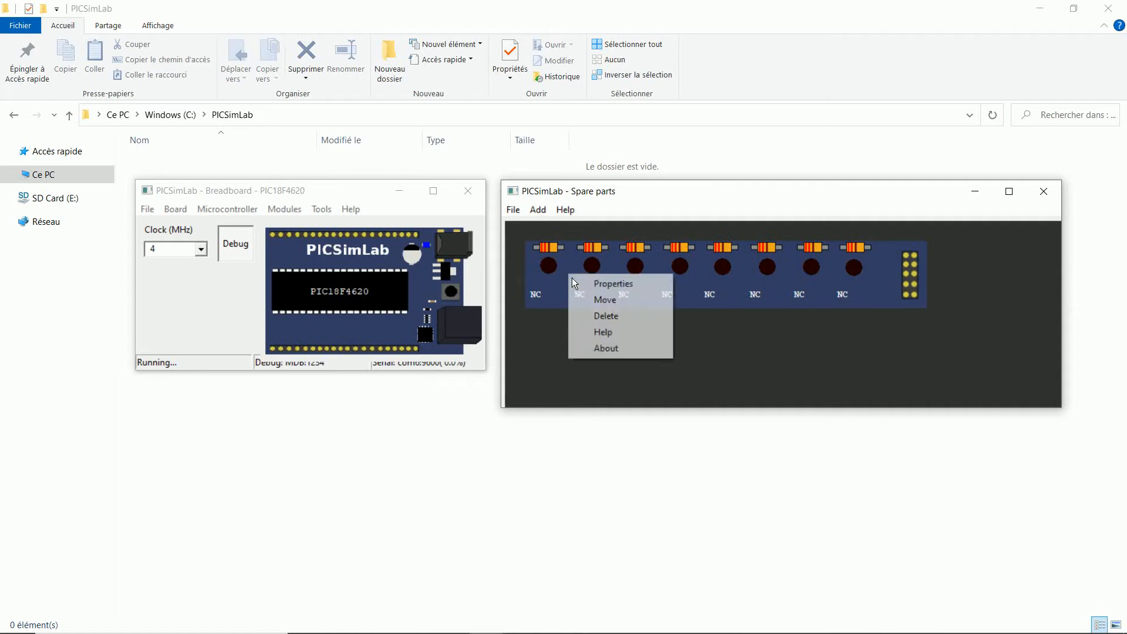
click(610, 283)
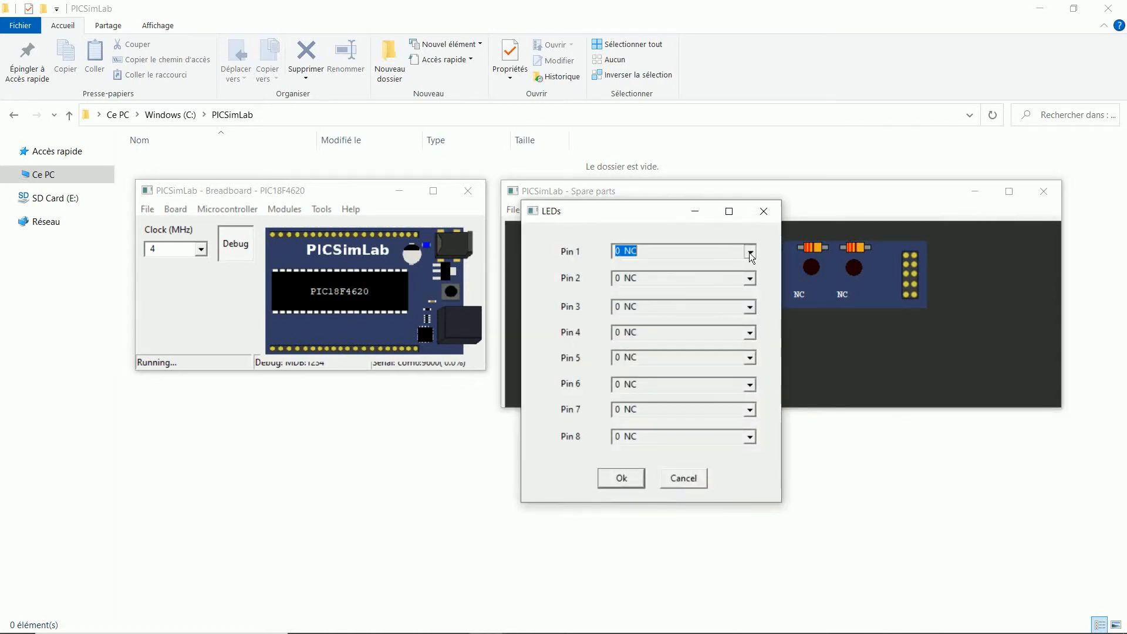
click(749, 252)
click(675, 289)
click(632, 479)
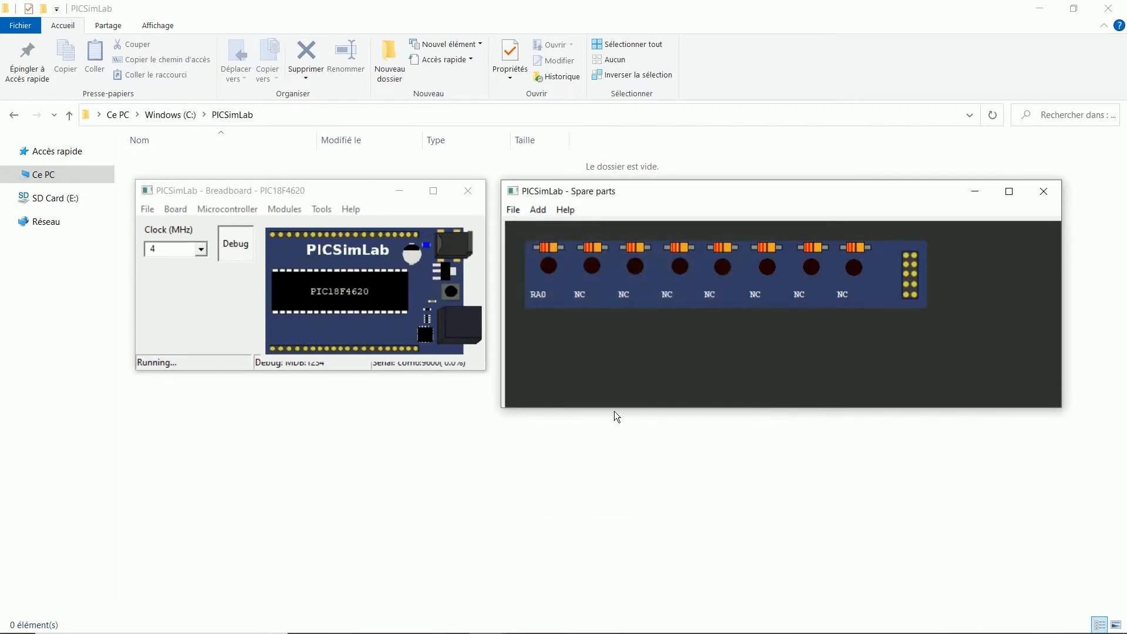
Step: Add a Potentiometers part, enlarge the Spare parts window, and move the part up beneath the LEDs
click(538, 210)
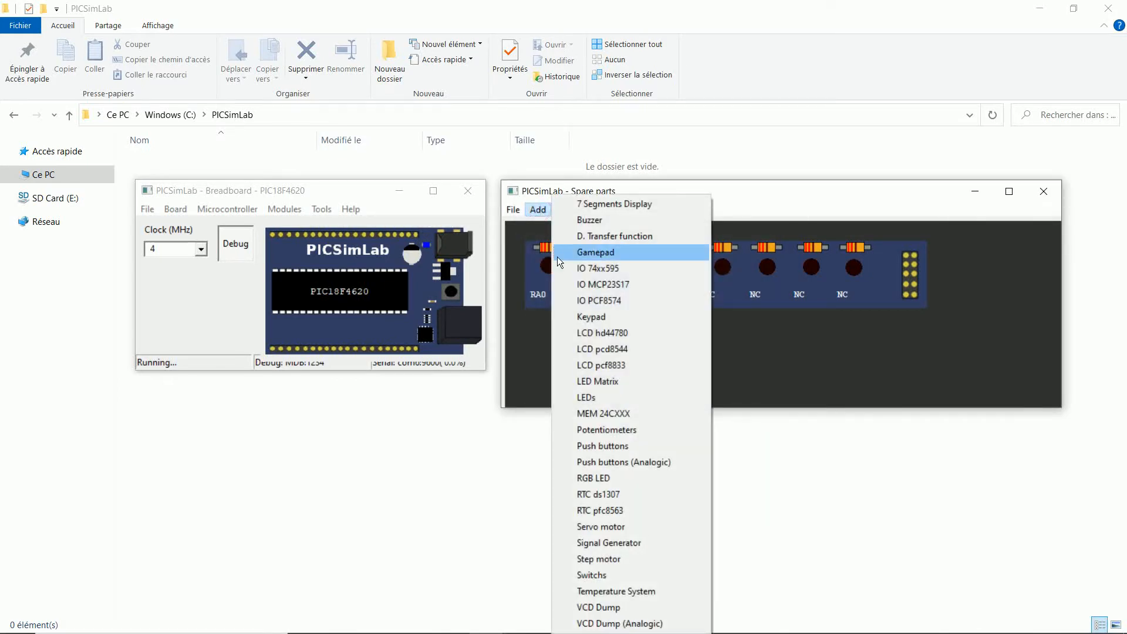
click(626, 429)
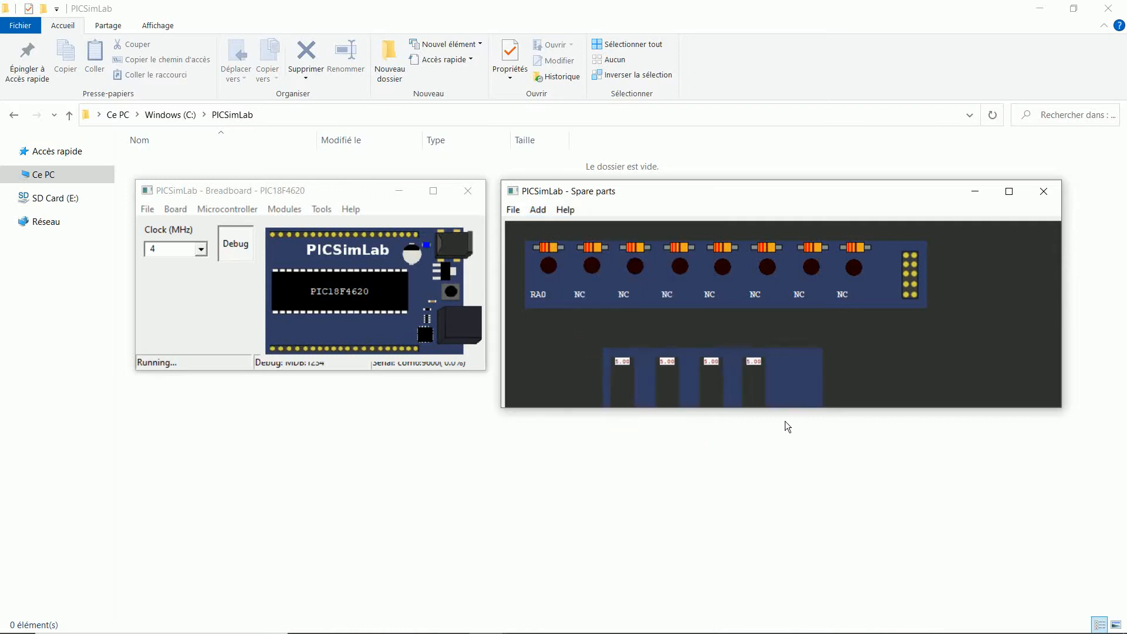
drag(1024, 408, 1017, 508)
right_click(820, 374)
click(819, 384)
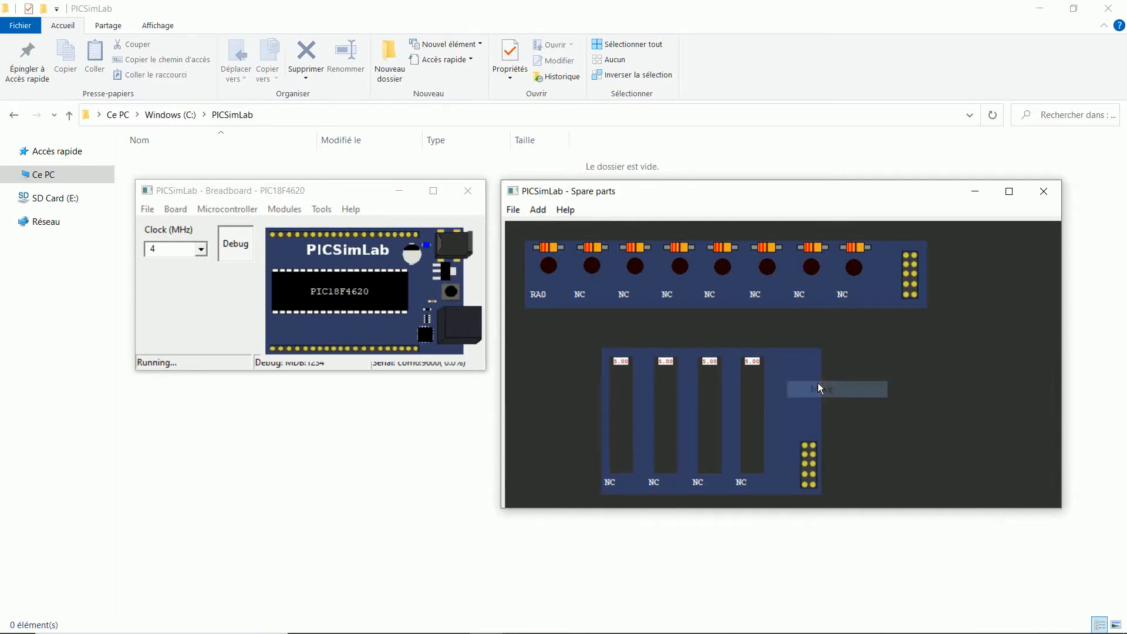
click(781, 363)
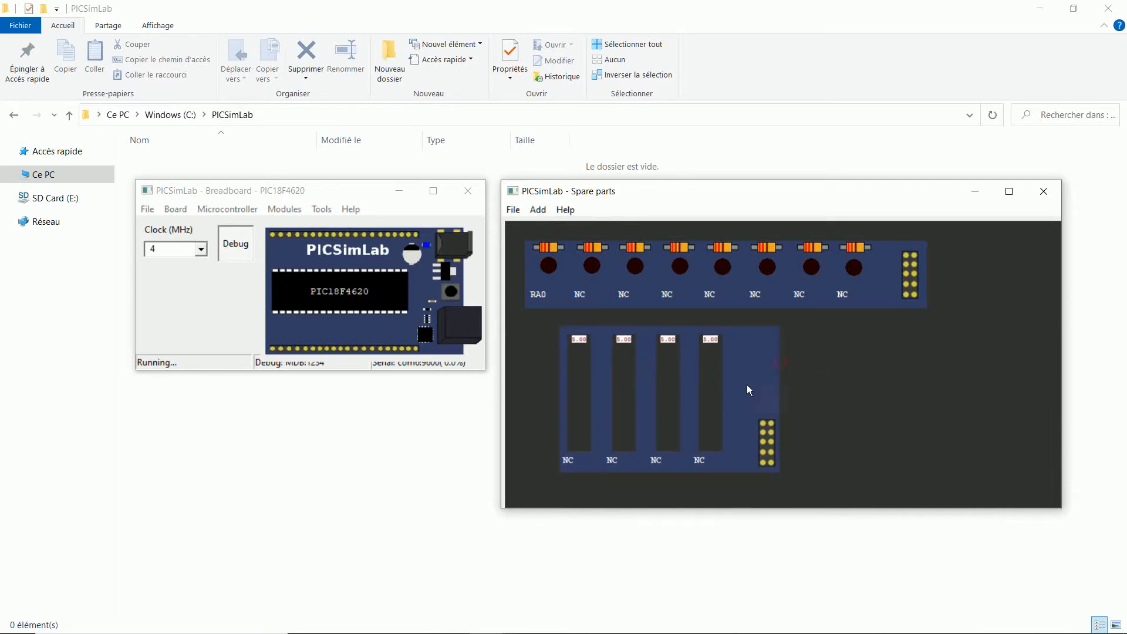
Step: Connect Pot. 1 of the Potentiometers part to RE0 and close the Spare parts window
right_click(570, 462)
click(606, 467)
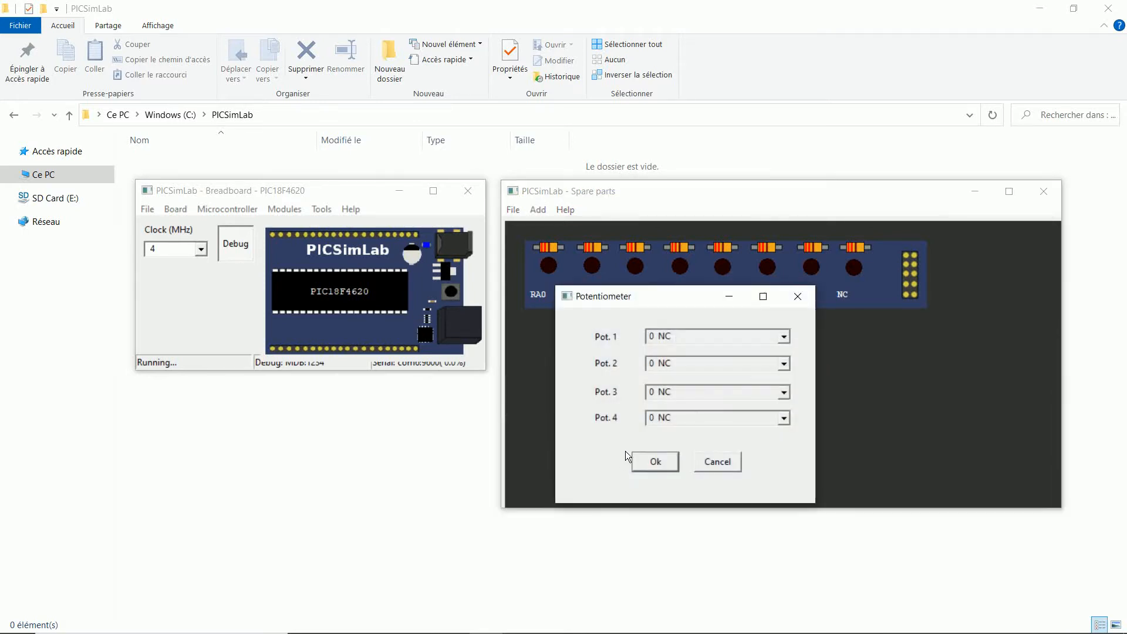
click(784, 336)
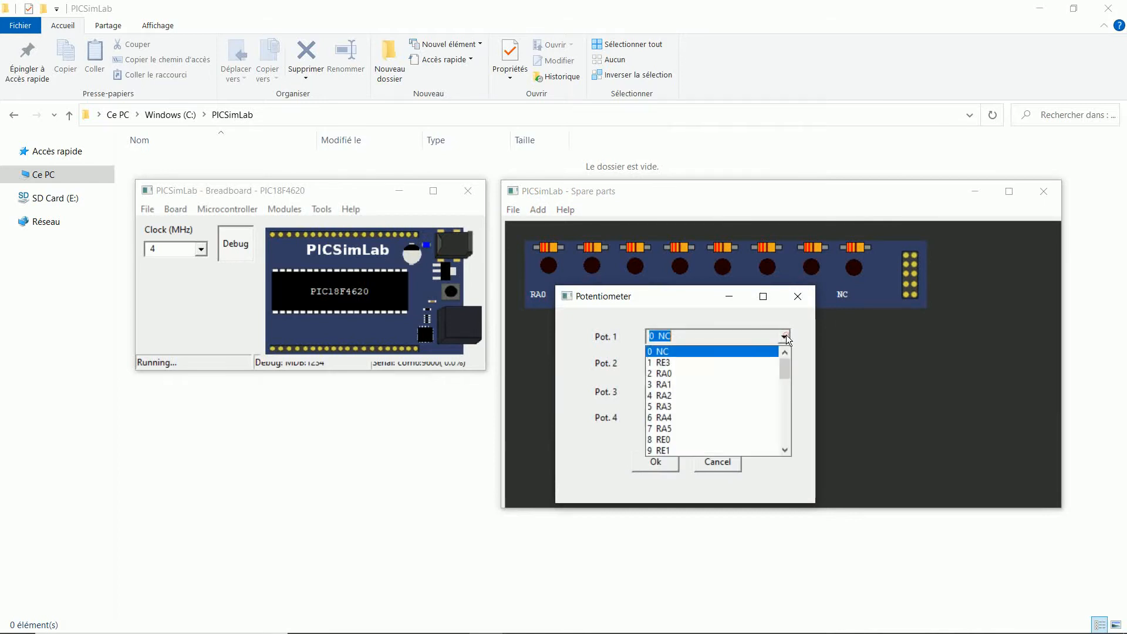
click(712, 437)
click(675, 463)
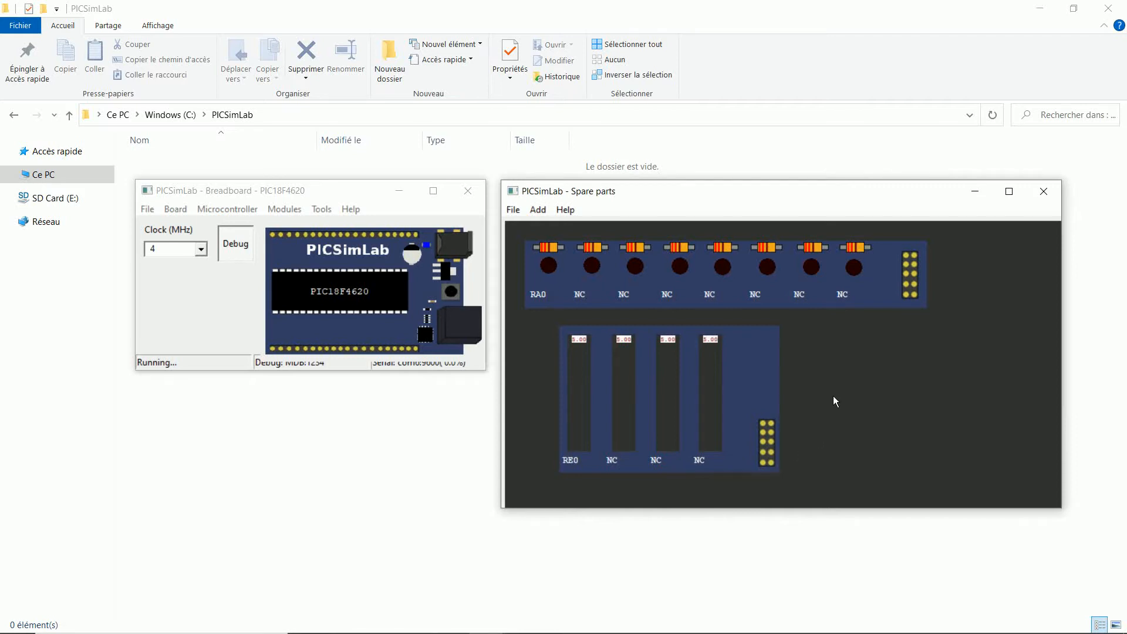
click(1043, 192)
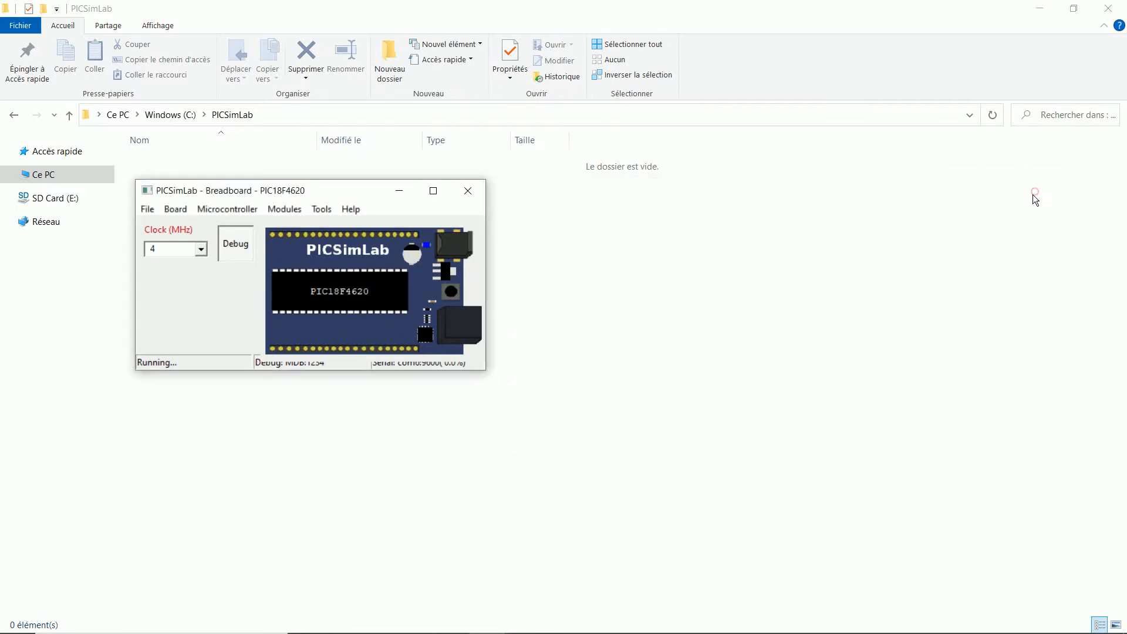
Step: Open the Oscilloscope module beside the breadboard, review the available pins for Ch 1 and Ch 2, and close it
click(292, 210)
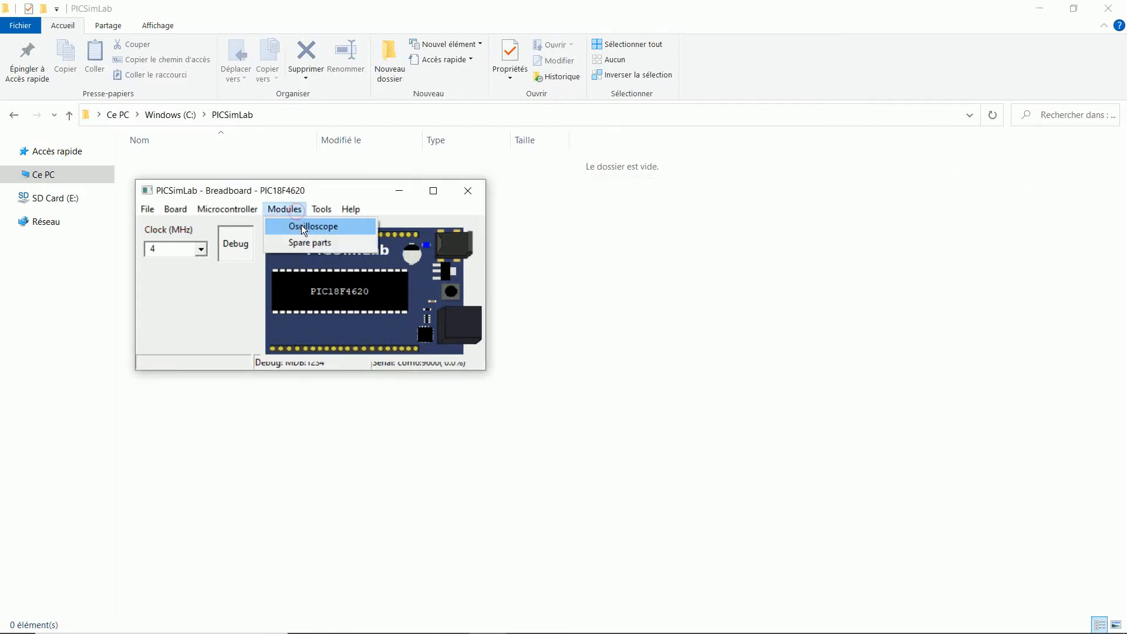
click(301, 224)
drag(473, 212, 661, 200)
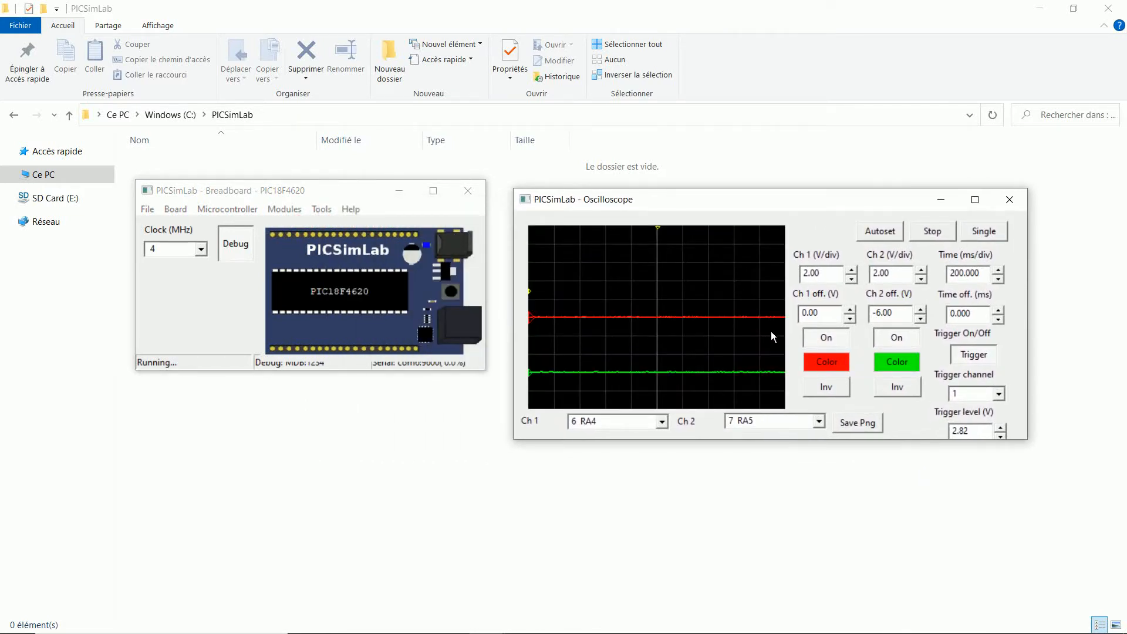
click(662, 422)
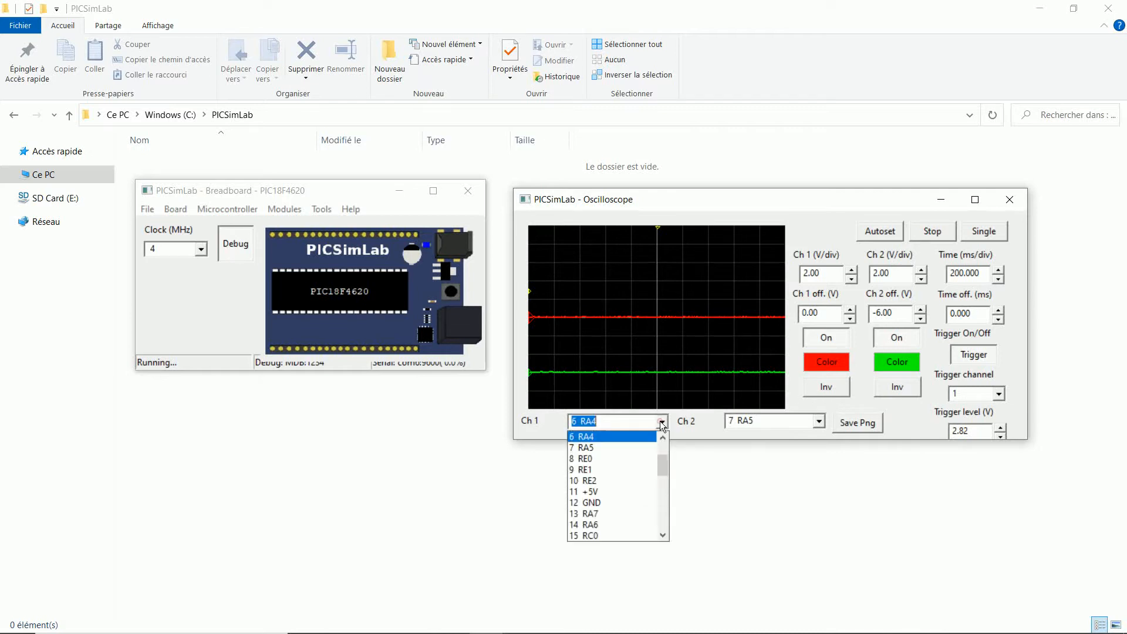
click(662, 422)
click(819, 422)
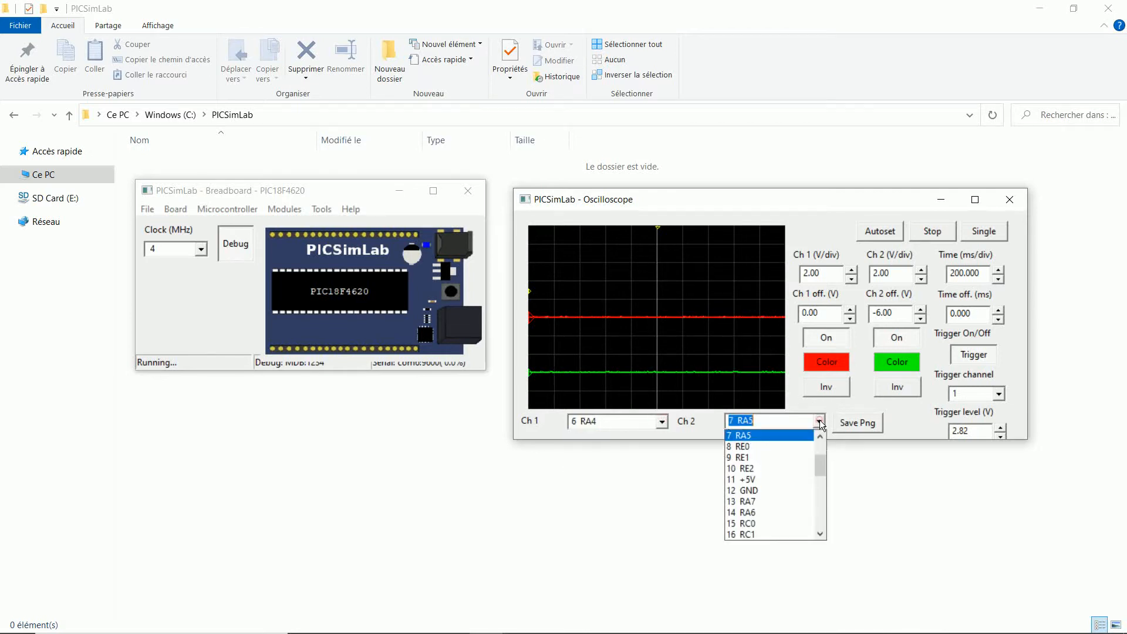
click(820, 423)
click(1004, 199)
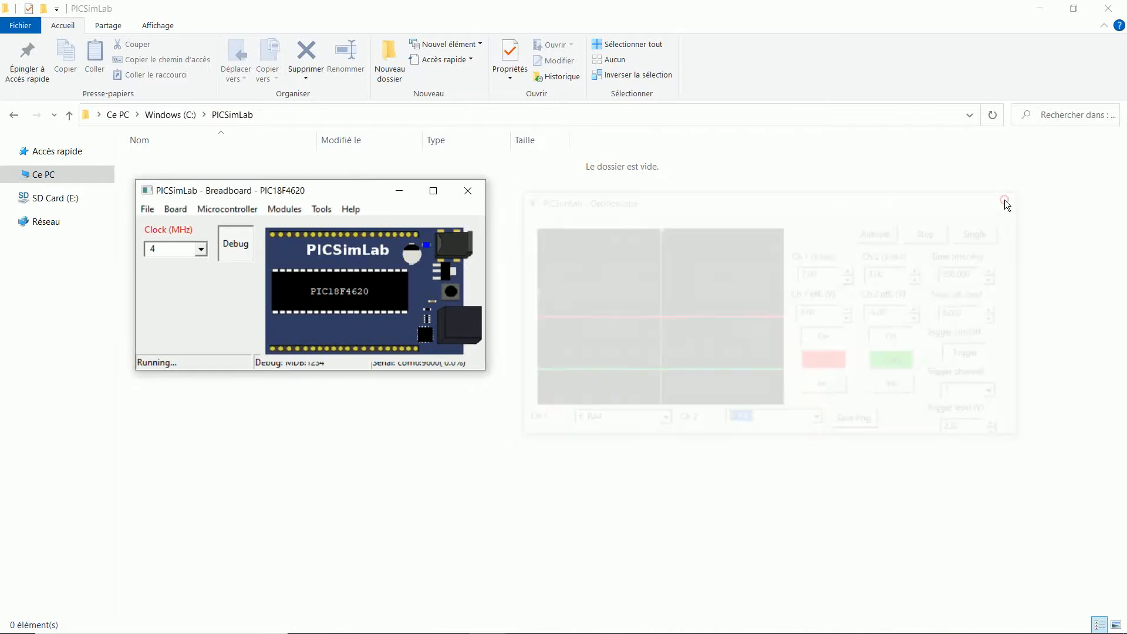
Step: Switch the simulated board to PICGenios, maximize its window, and review the microcontrollers it supports
click(185, 210)
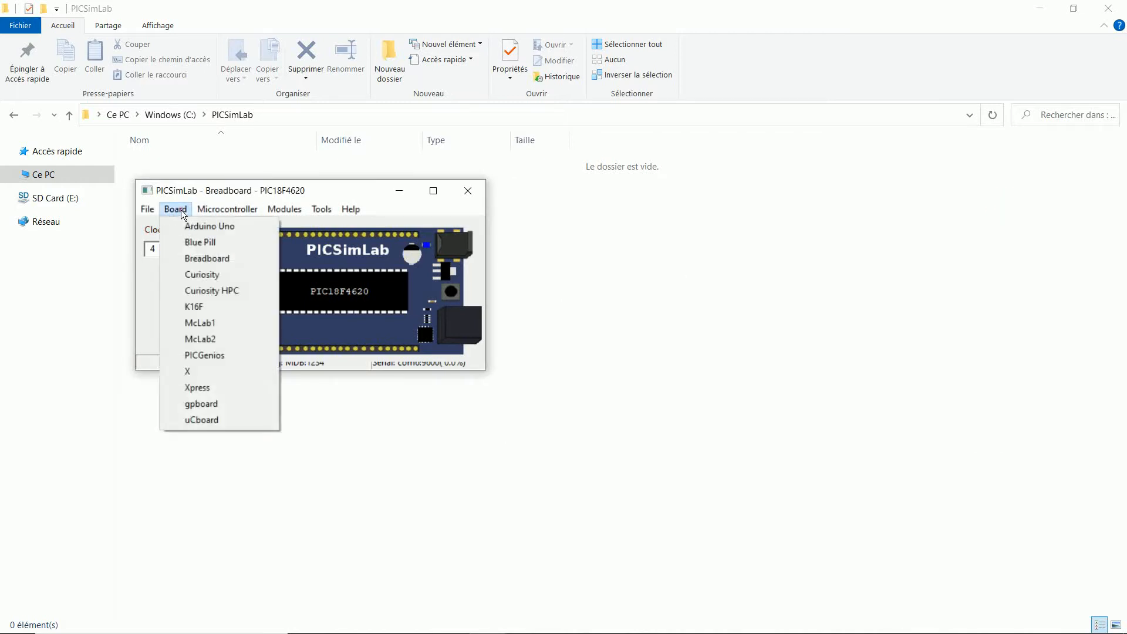
click(223, 353)
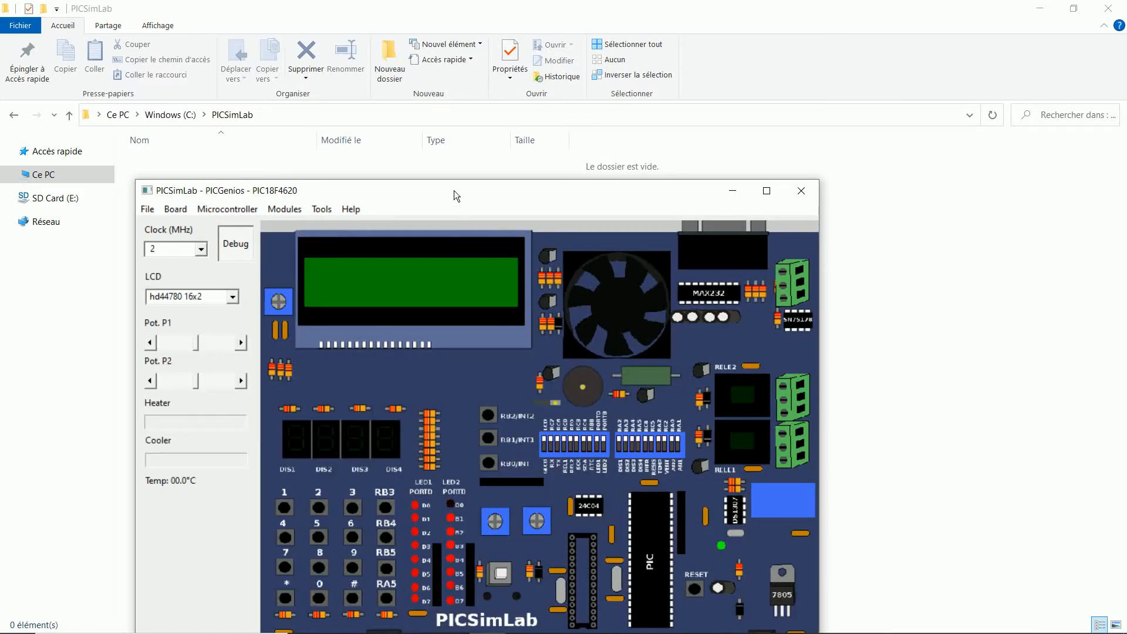
drag(454, 190, 433, 91)
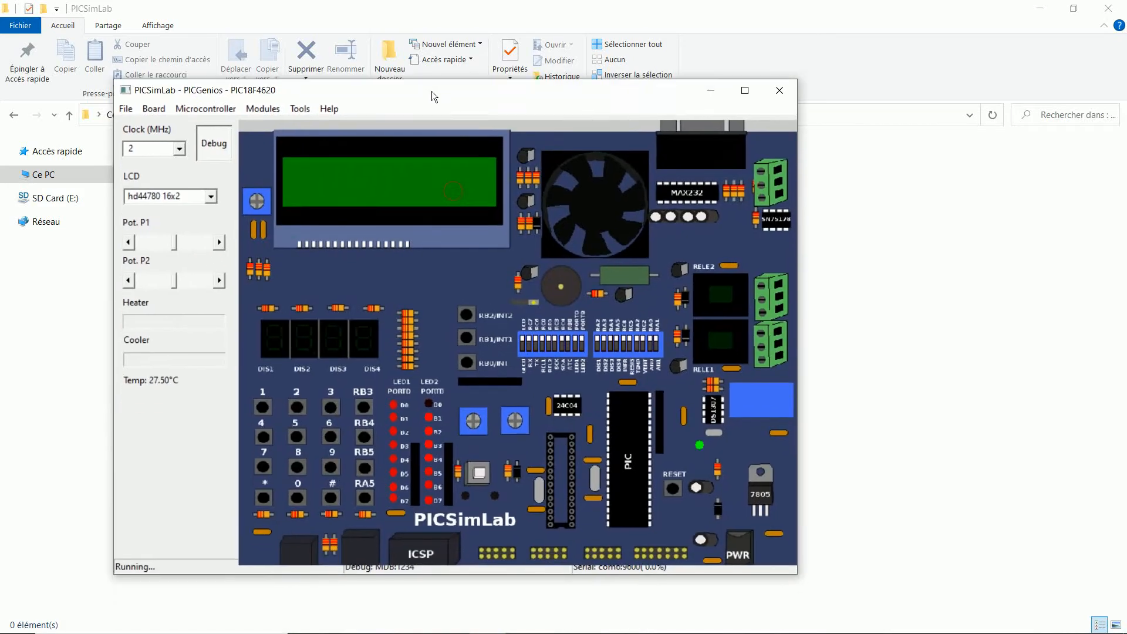
click(748, 95)
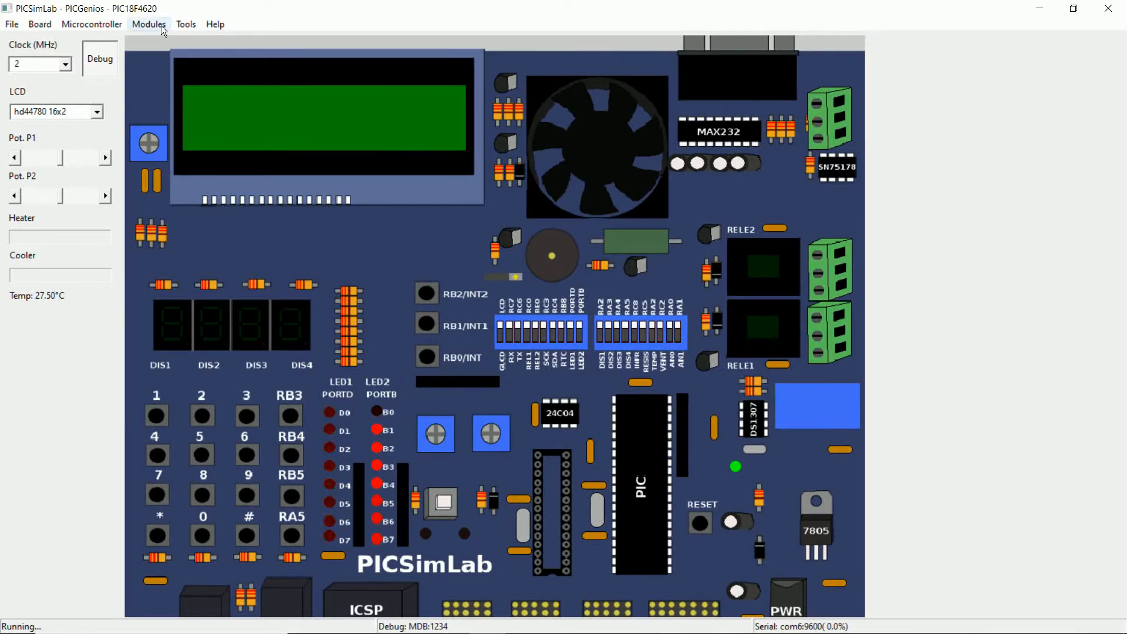
click(100, 24)
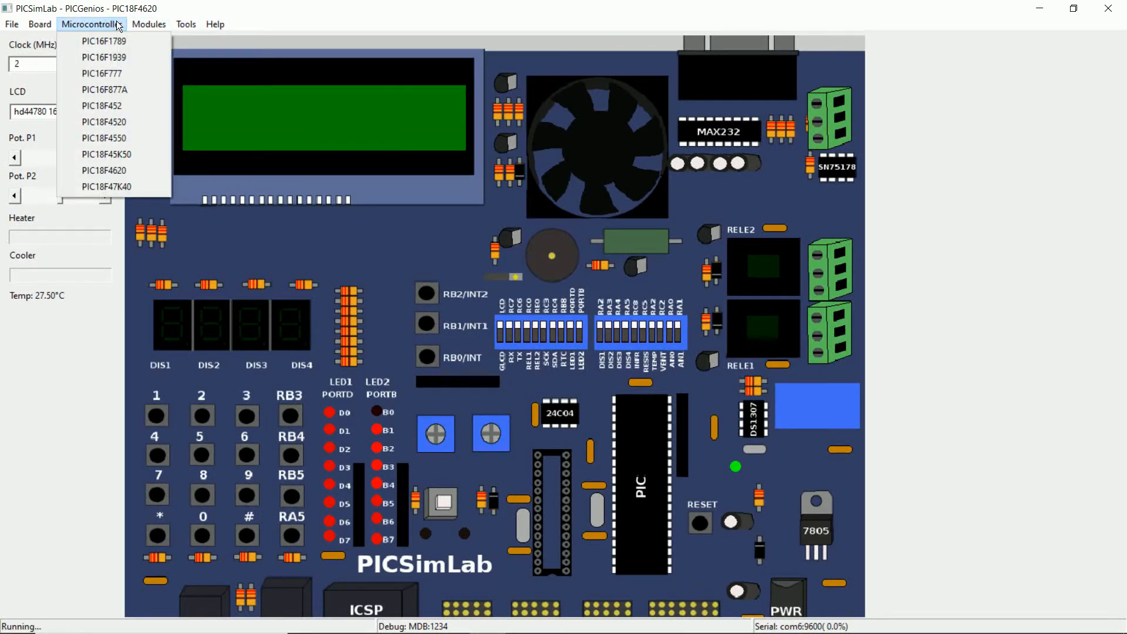
click(119, 25)
Step: Read the PICGenios board's help page and its linked schematics, and return to PICSimLab
click(215, 24)
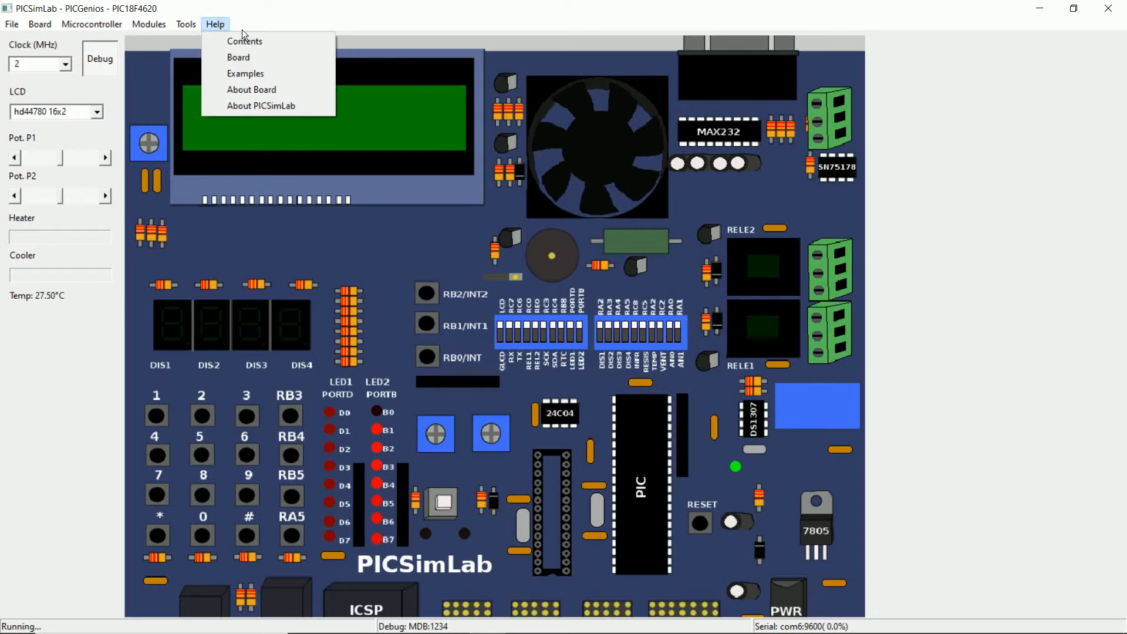
click(249, 57)
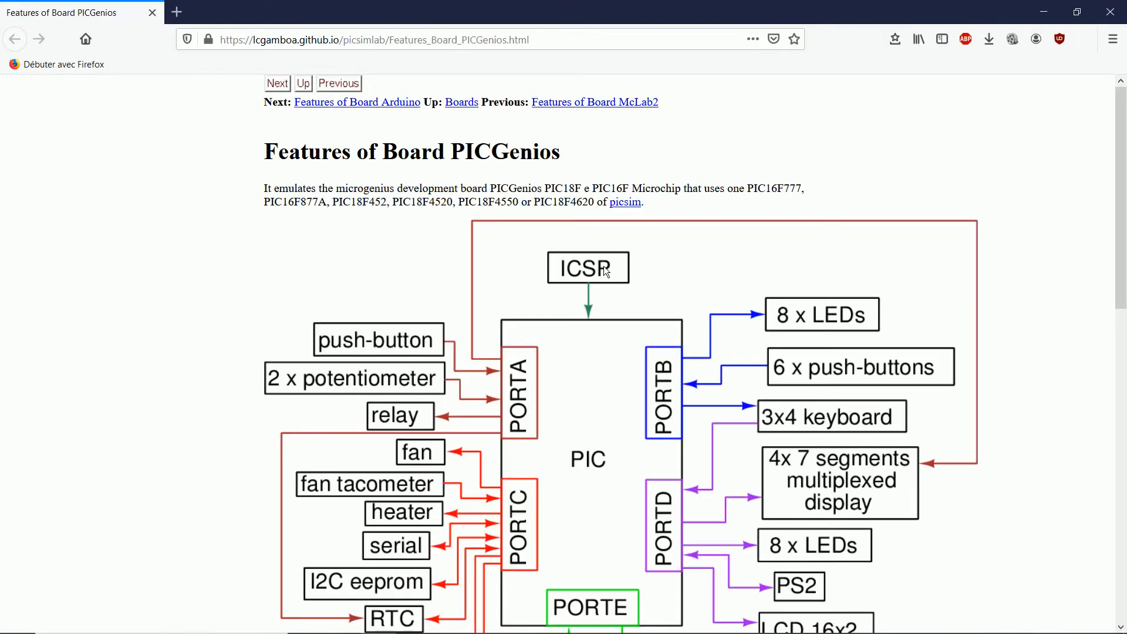
scroll(612, 289, down, 10)
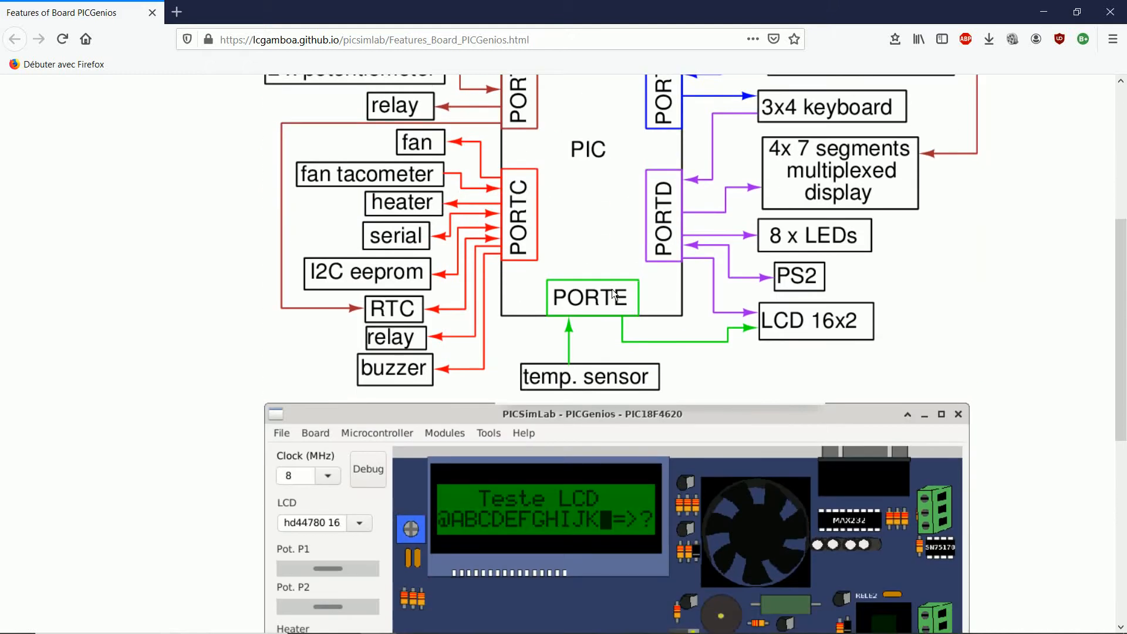
scroll(612, 289, down, 2)
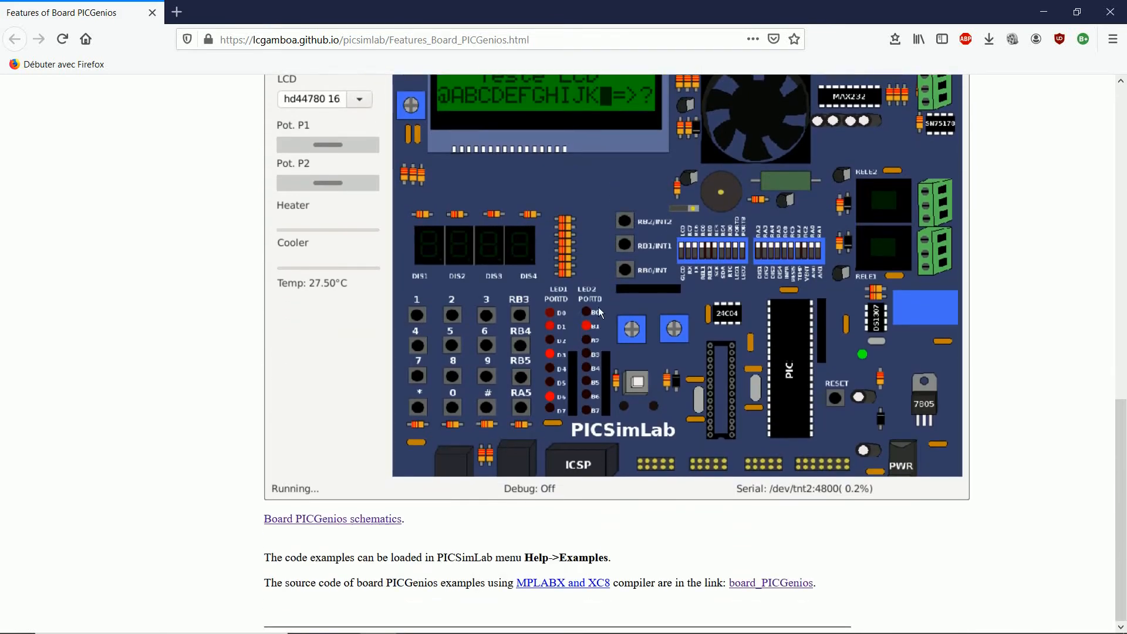
click(394, 520)
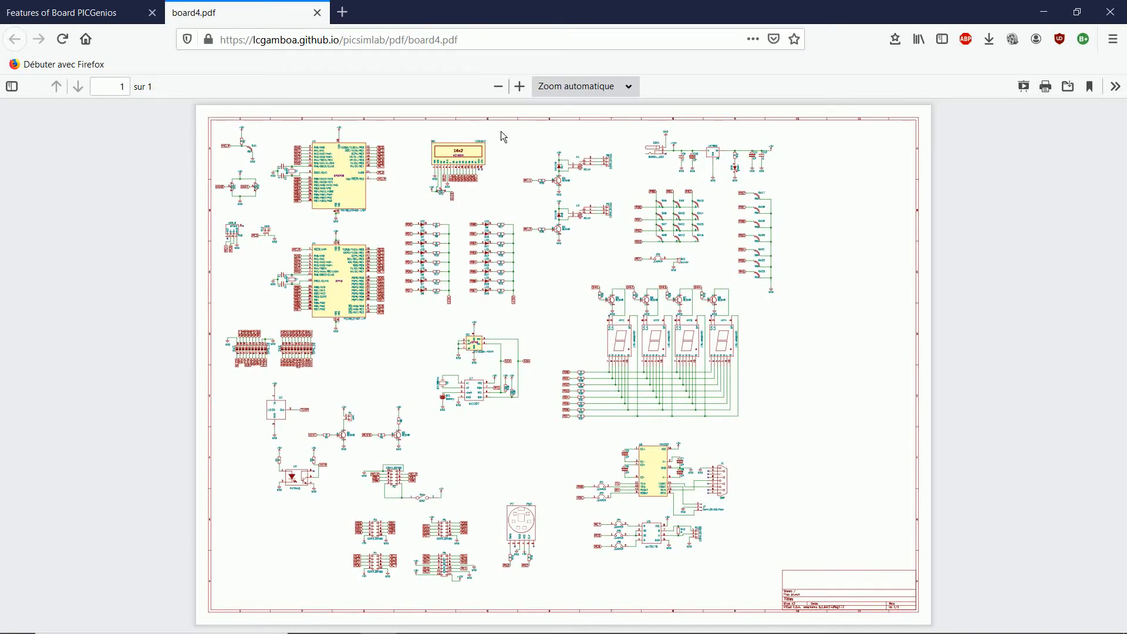
click(317, 13)
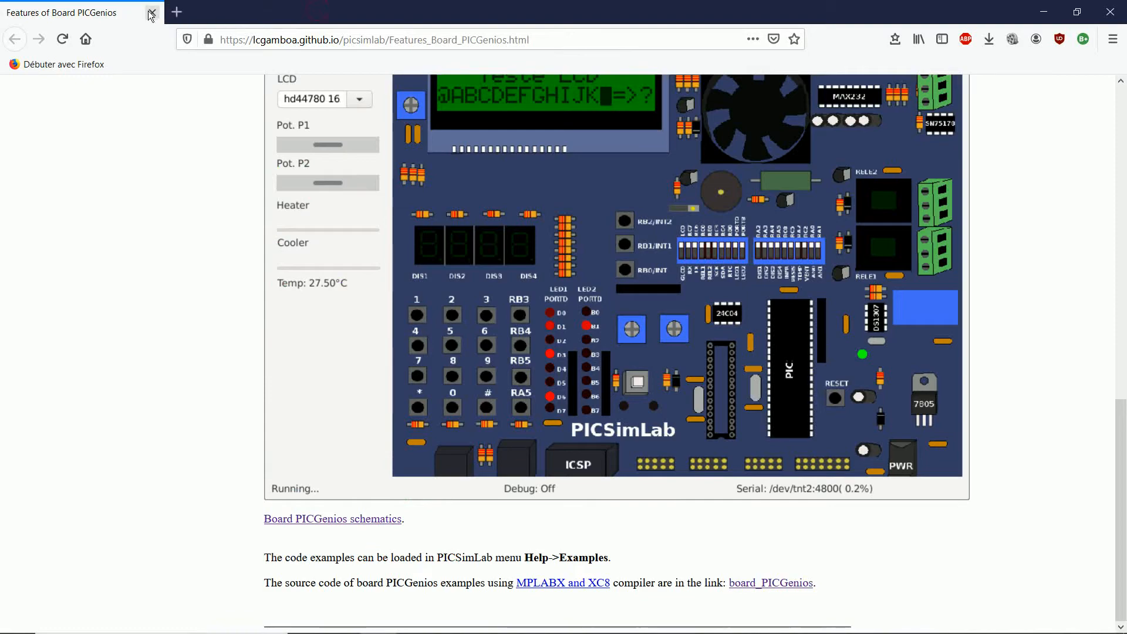
key(alt+Tab)
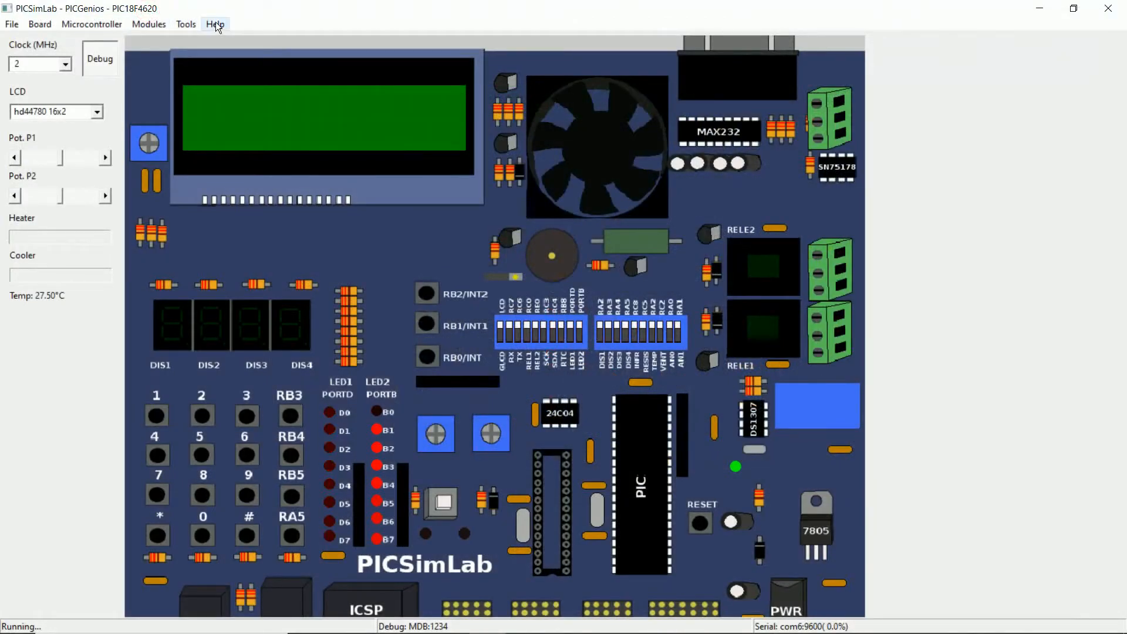
Step: Open the online PICSimLab examples list and browse the PICGenios entries
click(218, 29)
click(259, 74)
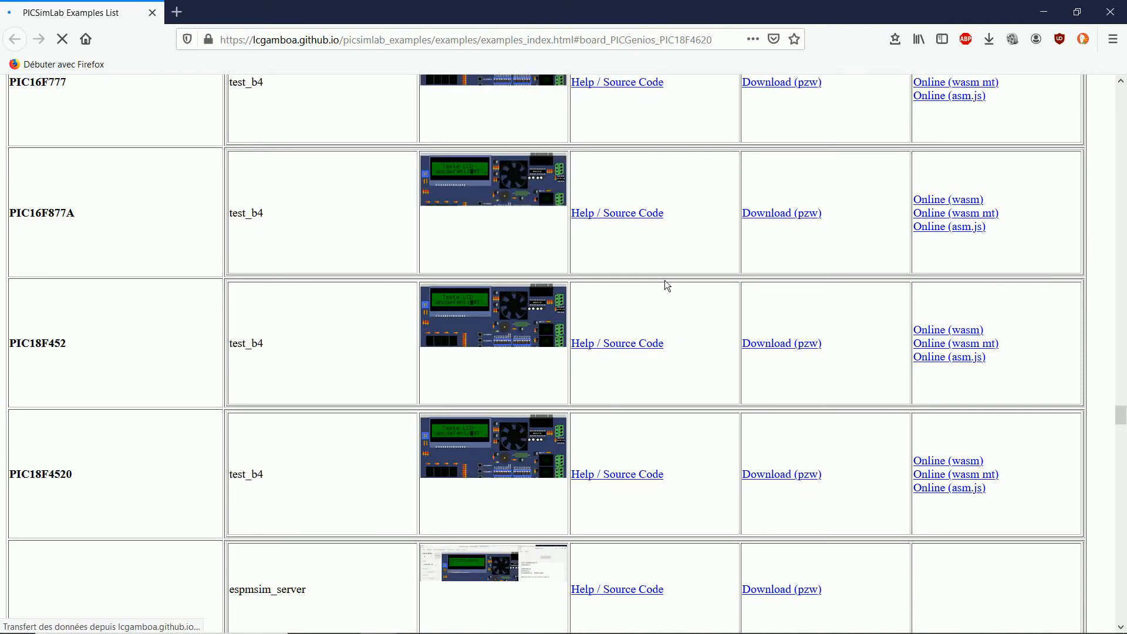
drag(1121, 414, 1124, 312)
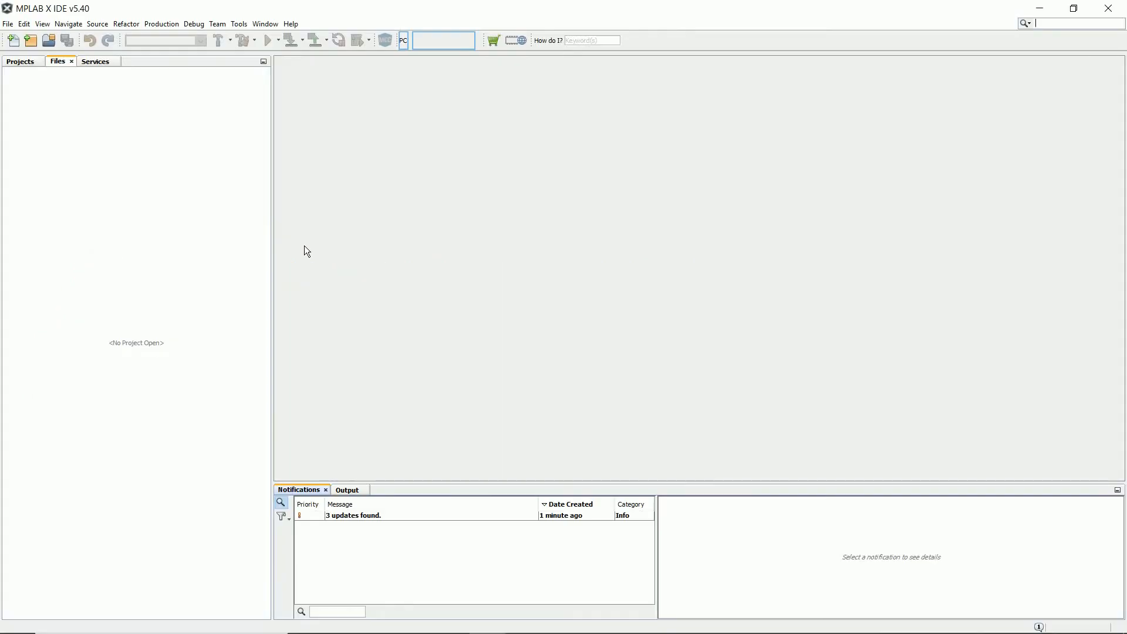
Step: Try to create a Microchip Embedded standalone project in MPLAB X IDE
click(7, 23)
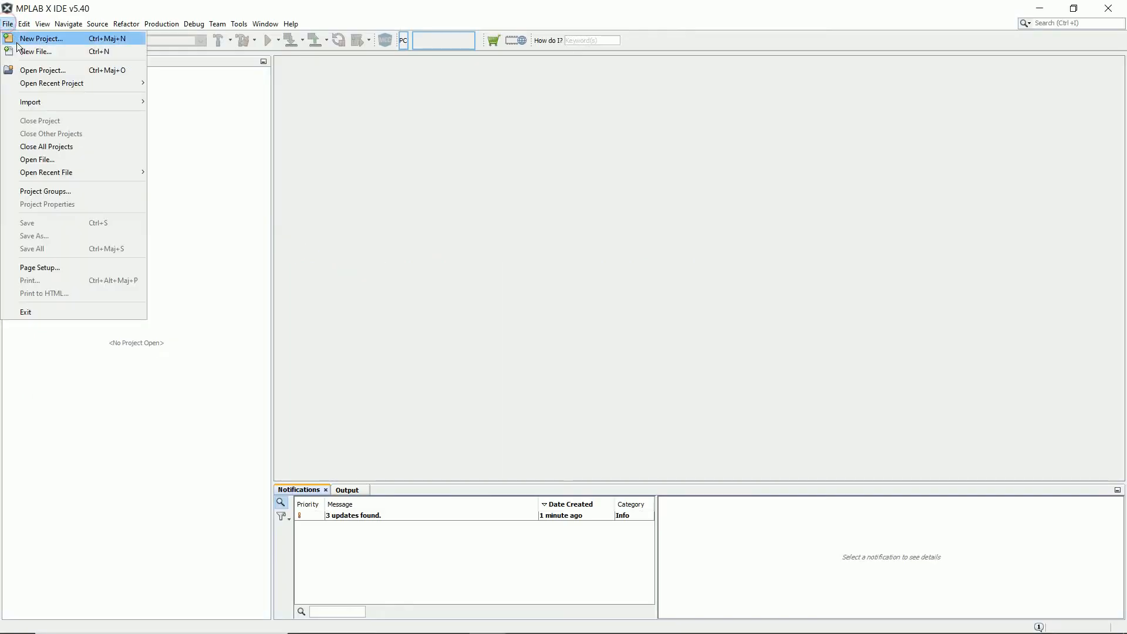
click(27, 39)
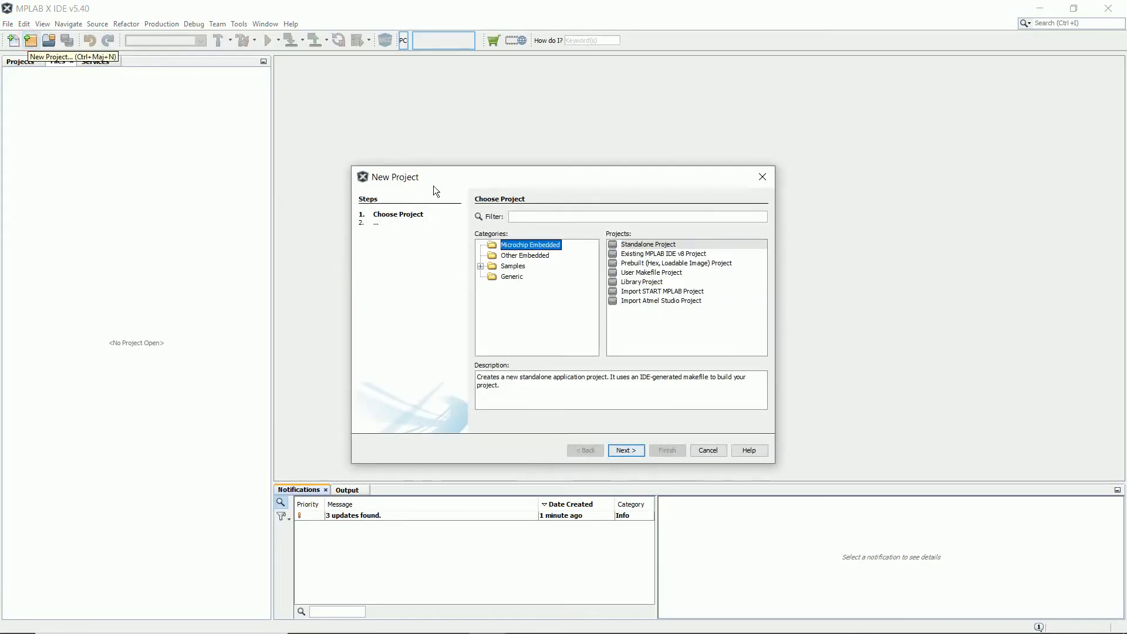
click(646, 244)
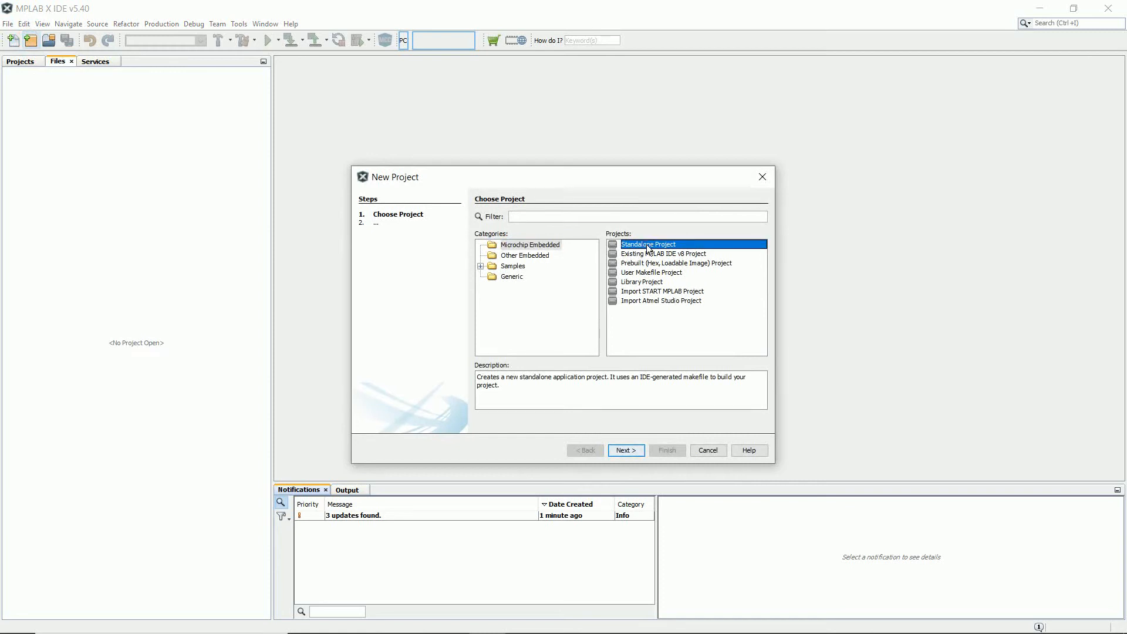
click(637, 452)
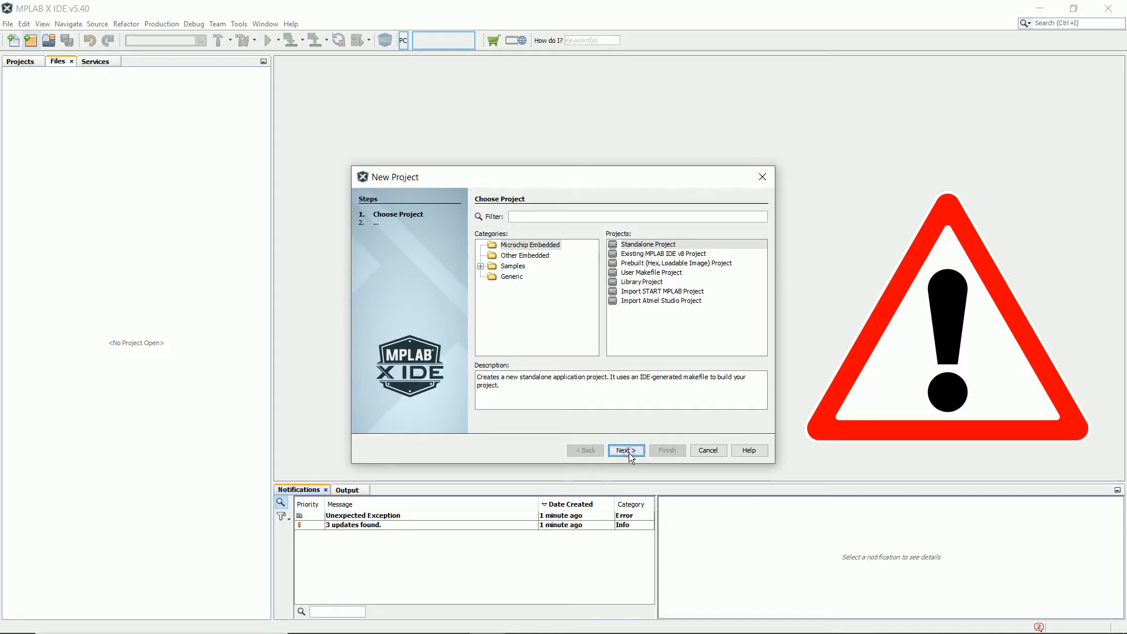
click(626, 451)
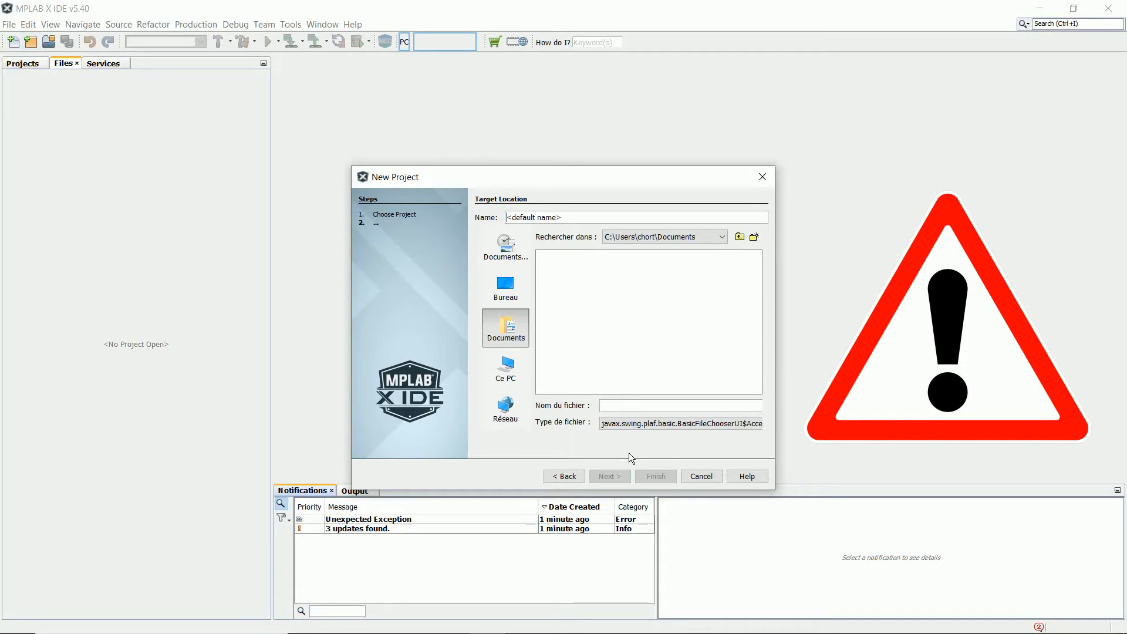
click(702, 476)
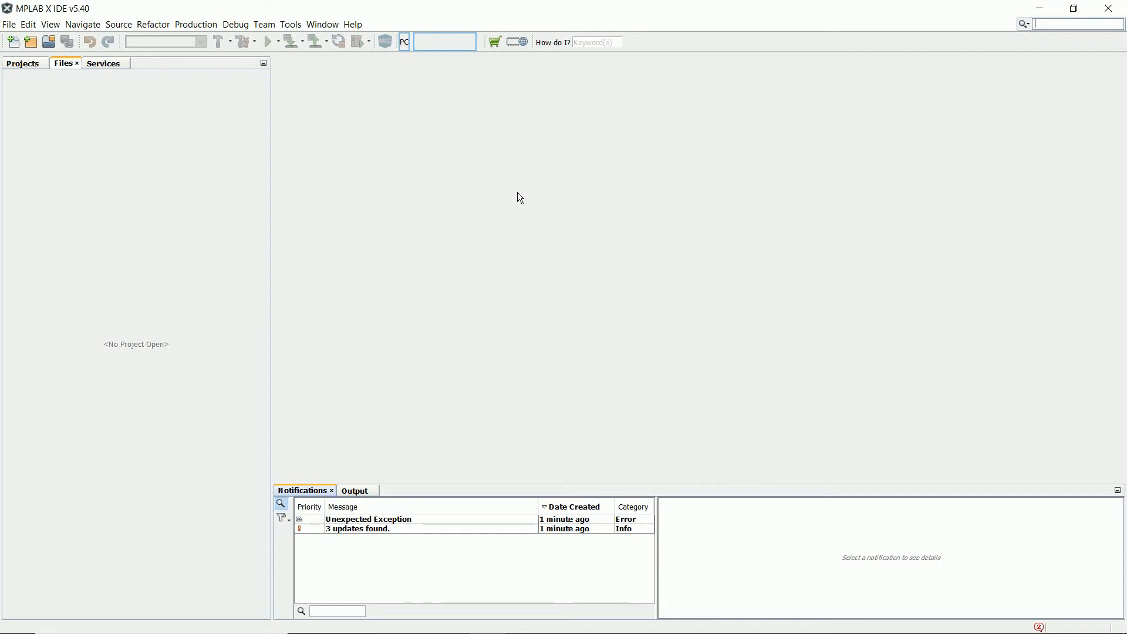
Step: Copy the user and cache directory paths from MPLAB X IDE's About information into the blank LibreOffice Writer document
click(350, 24)
click(386, 154)
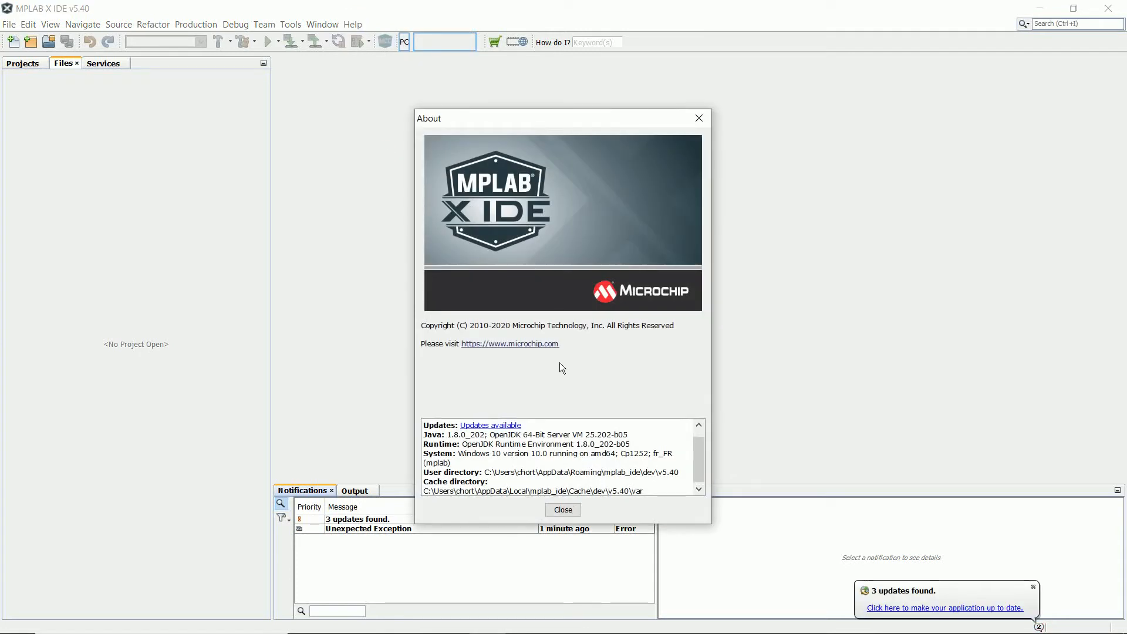
drag(646, 490, 422, 477)
key(ctrl+c)
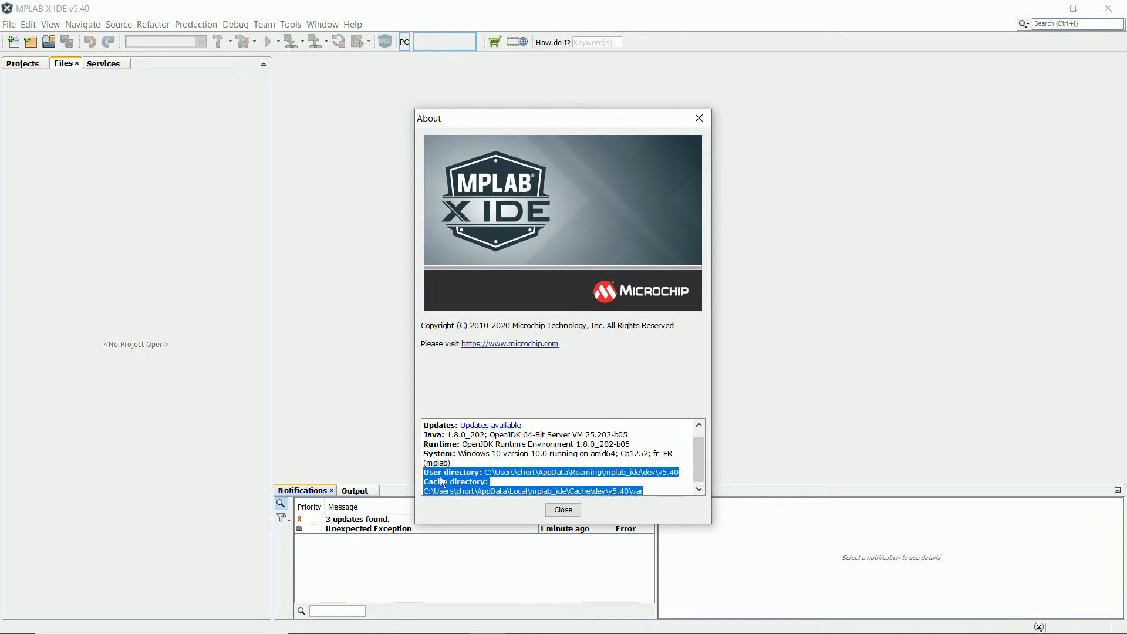
click(453, 625)
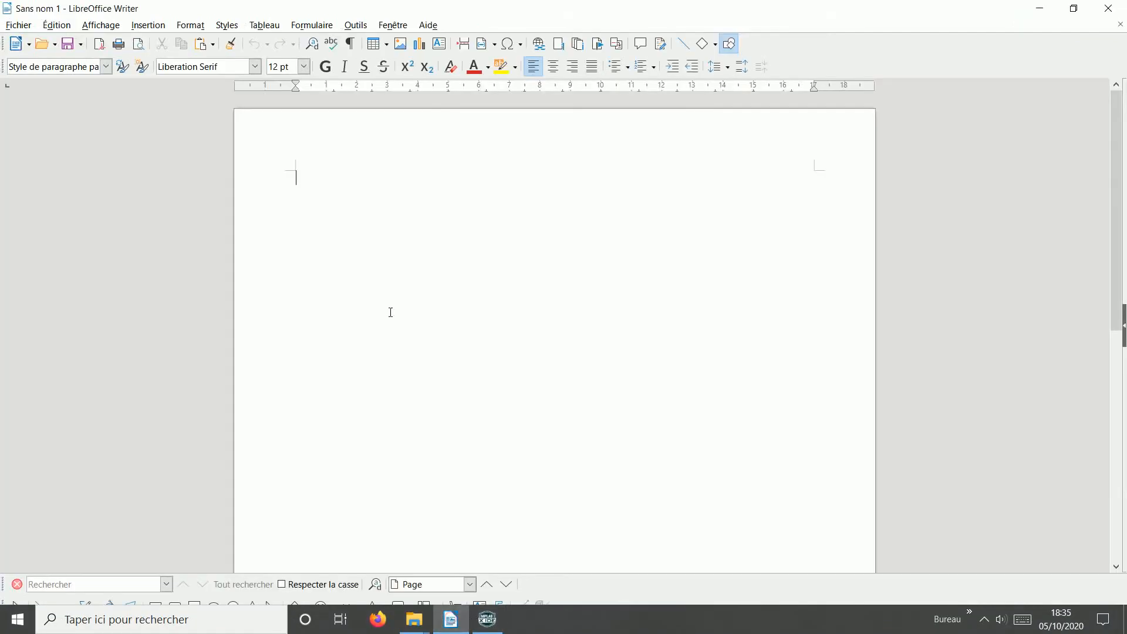
key(ctrl+v)
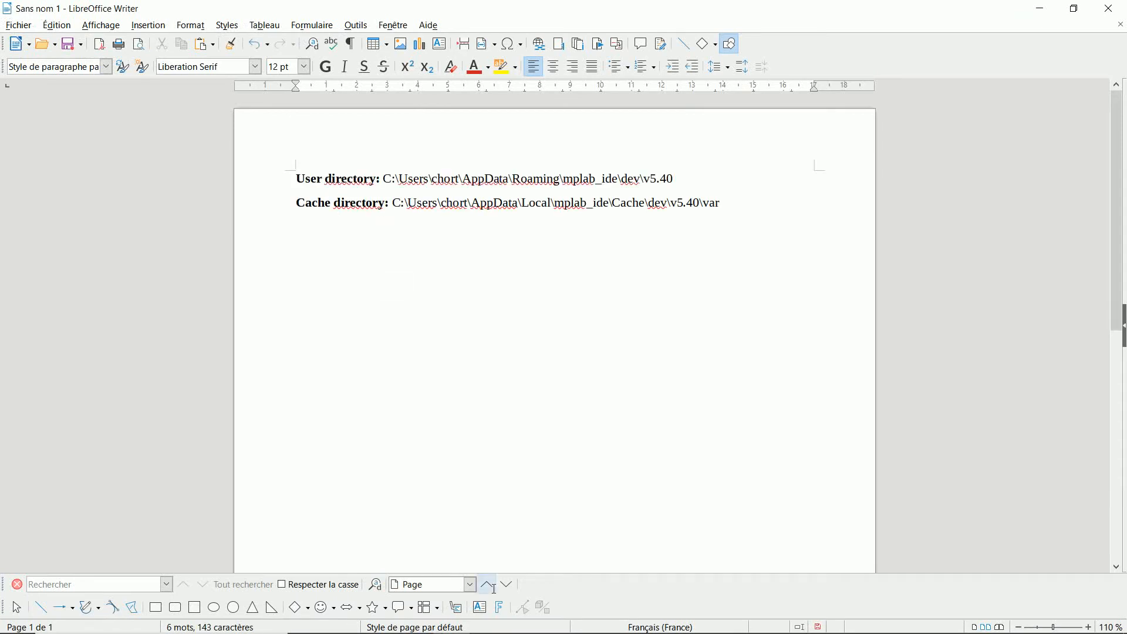
Step: Return to MPLAB X IDE, dismiss the About information, and exit the program
click(487, 620)
click(564, 508)
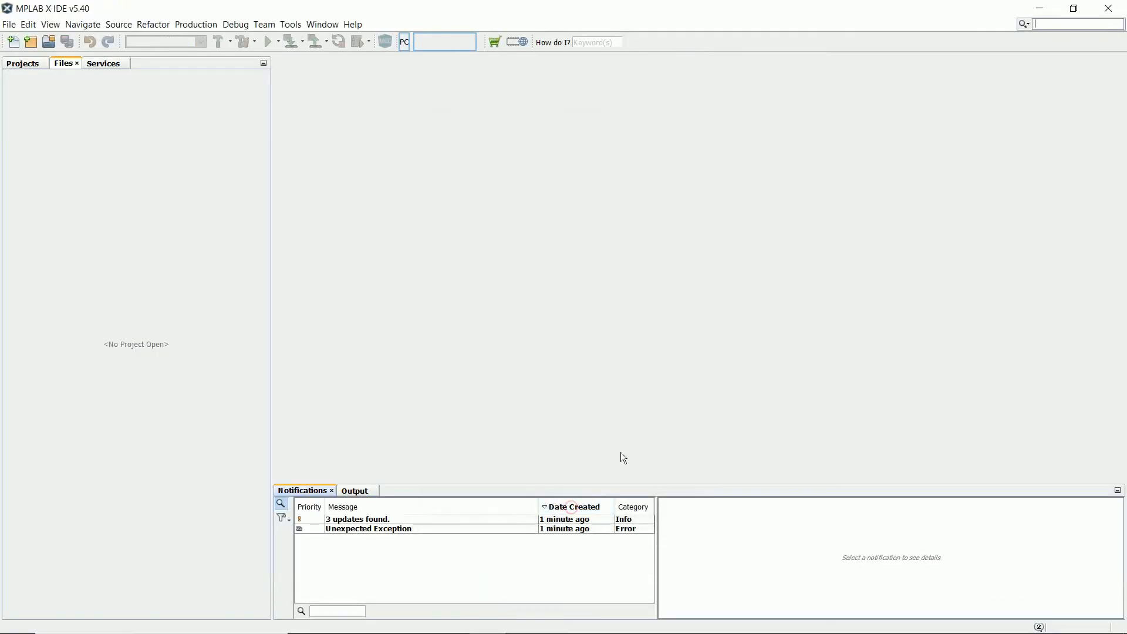
click(1108, 11)
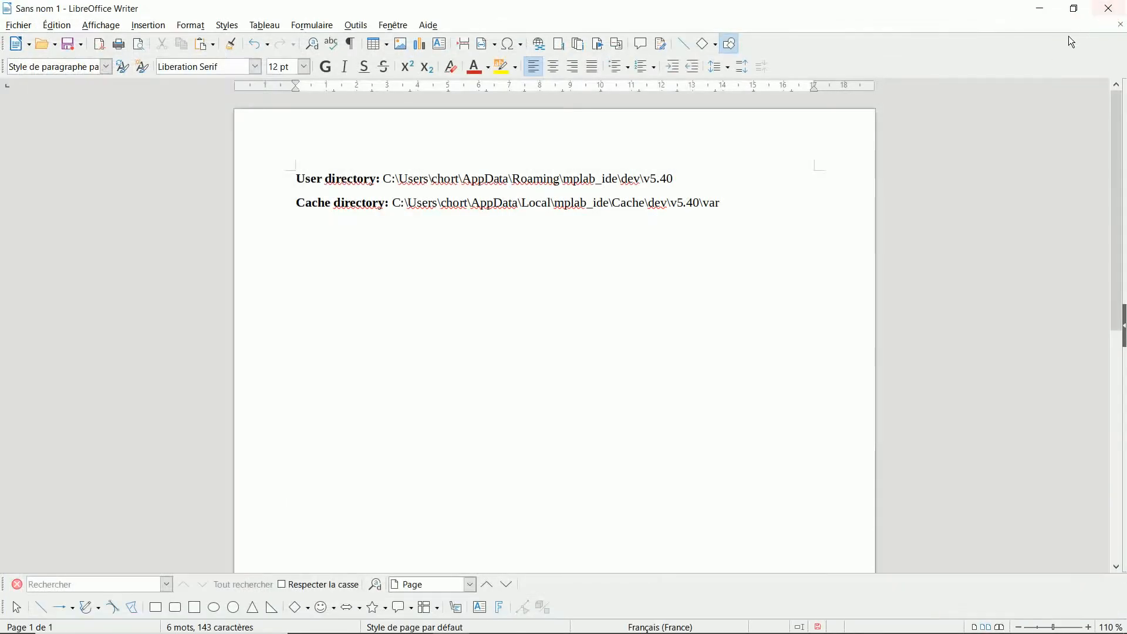
Step: Copy the MPLAB X user directory path from the Writer document and open that v5.40 folder in File Explorer
drag(675, 179, 384, 179)
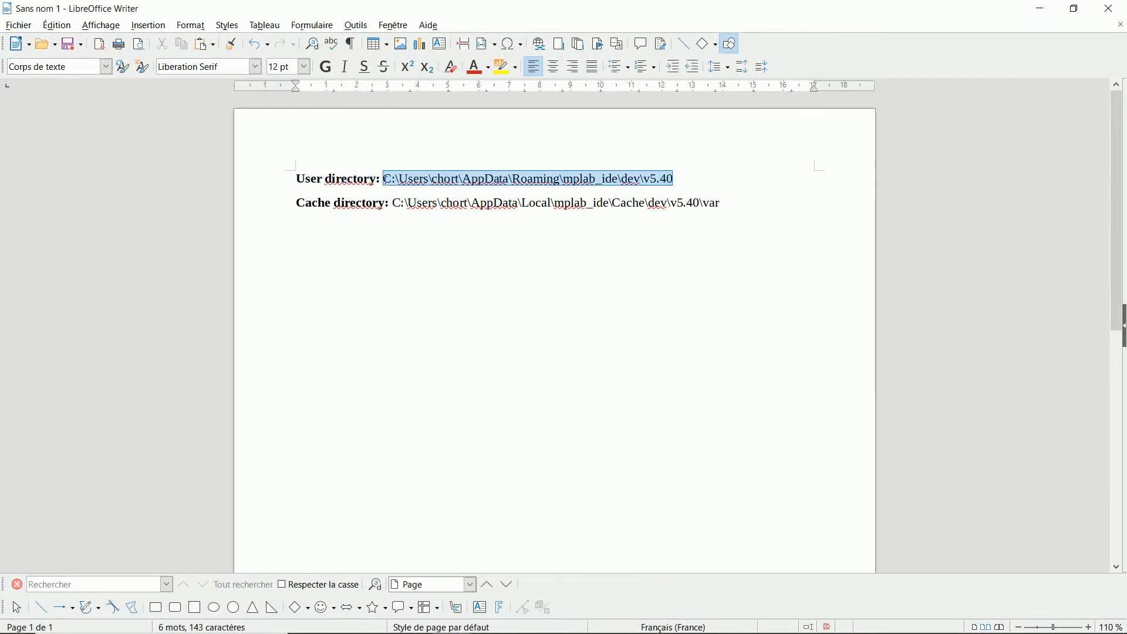
right_click(441, 187)
click(467, 205)
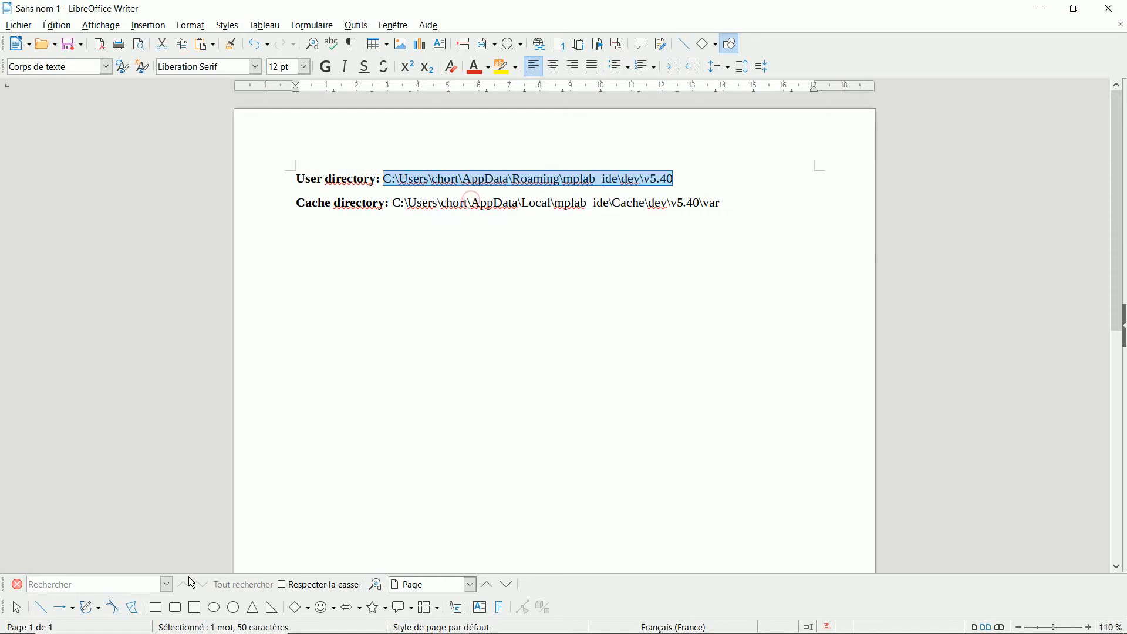
click(414, 619)
click(166, 116)
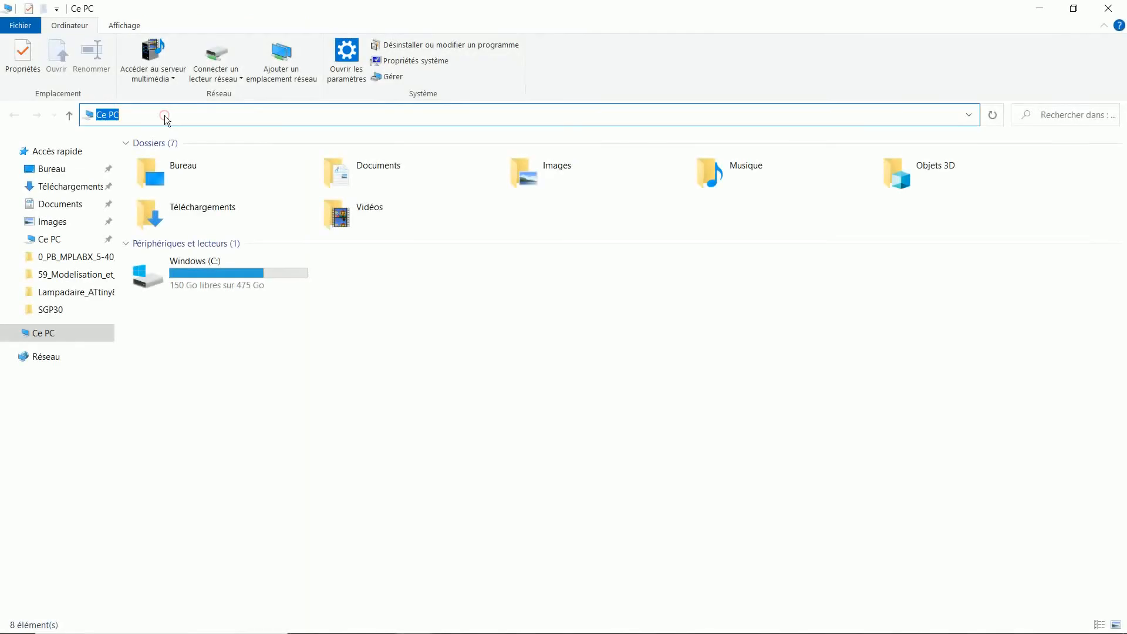
right_click(166, 116)
click(197, 170)
key(Return)
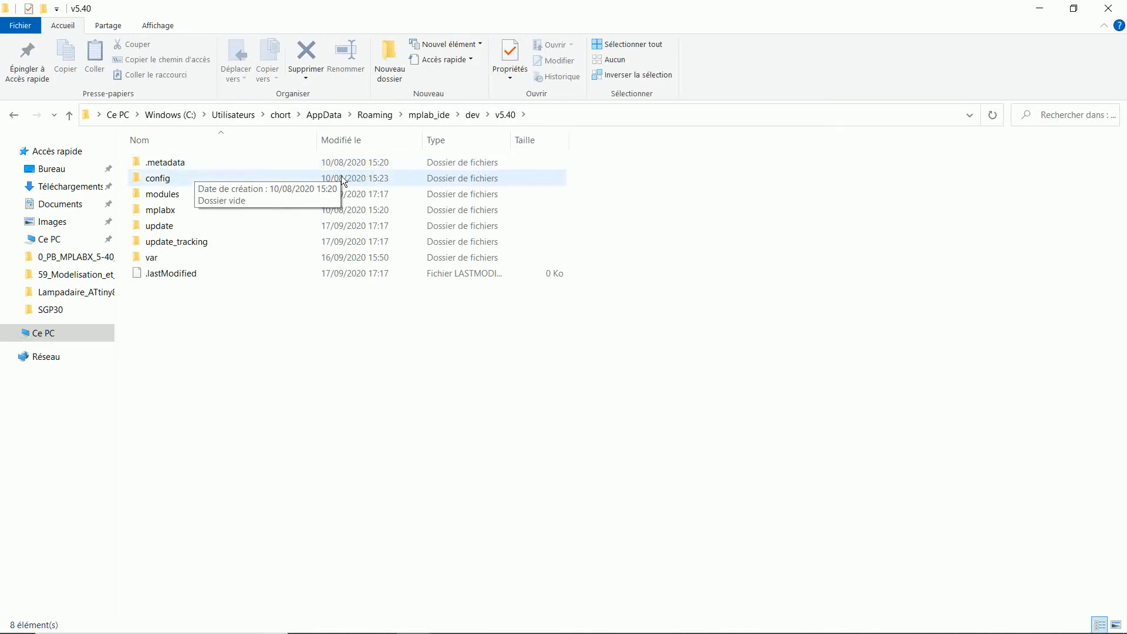
Step: Move all contents of the MPLAB X v5.40 user directory to the Recycle Bin
drag(574, 305, 185, 181)
key(Delete)
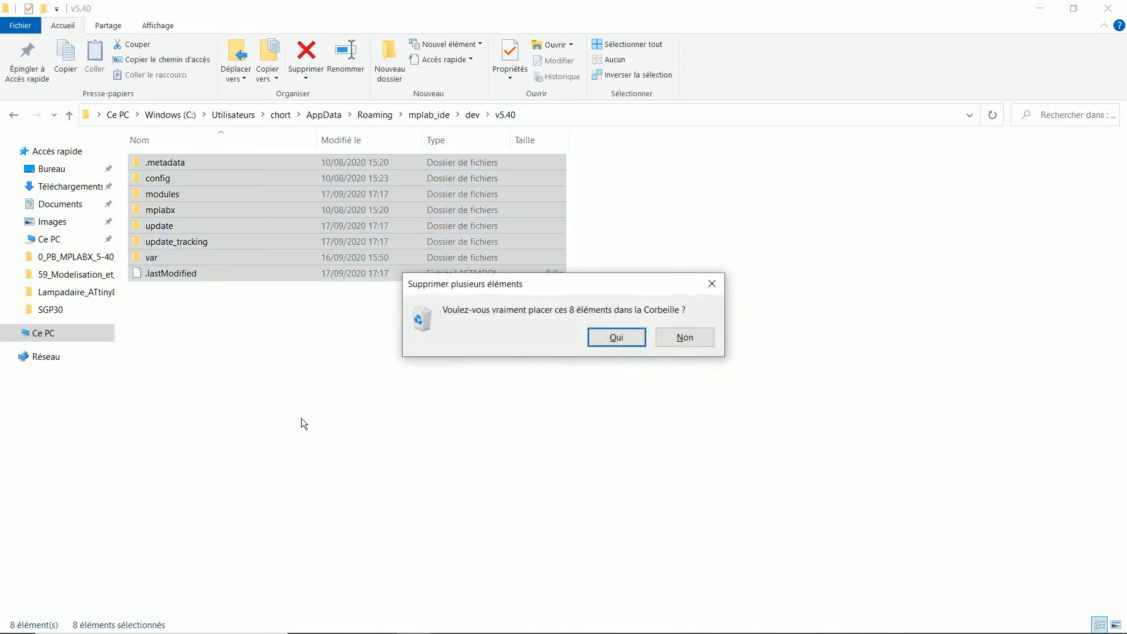
click(624, 341)
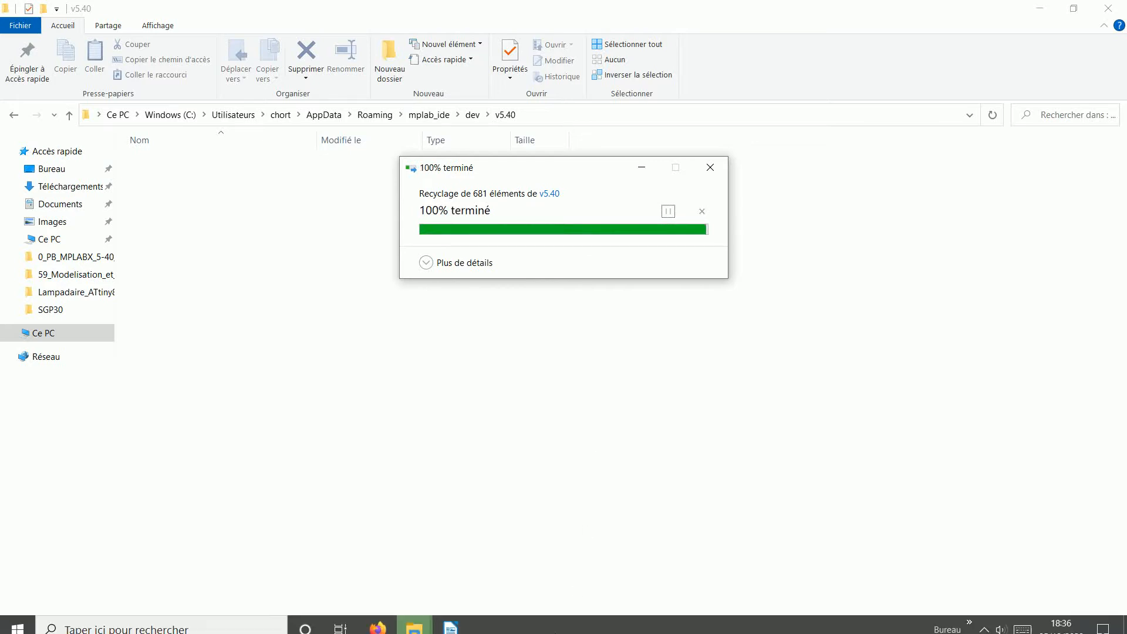
Step: Copy the MPLAB X cache directory path from the Writer document and open that var folder in File Explorer
click(450, 627)
drag(722, 204, 393, 203)
right_click(428, 206)
click(453, 224)
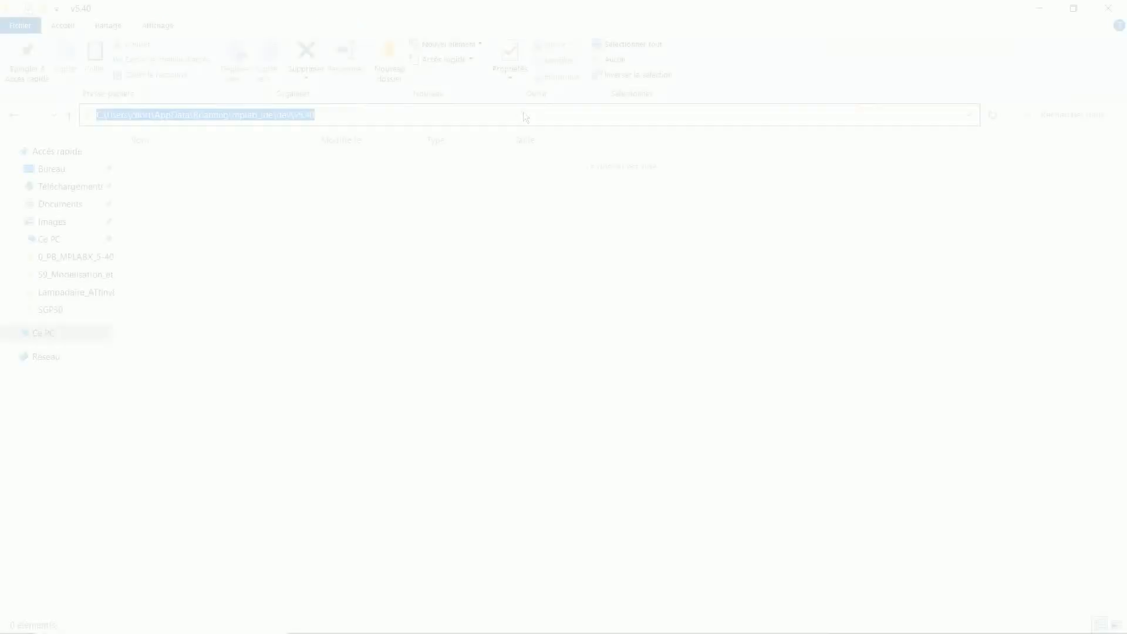
key(ctrl+v)
key(Return)
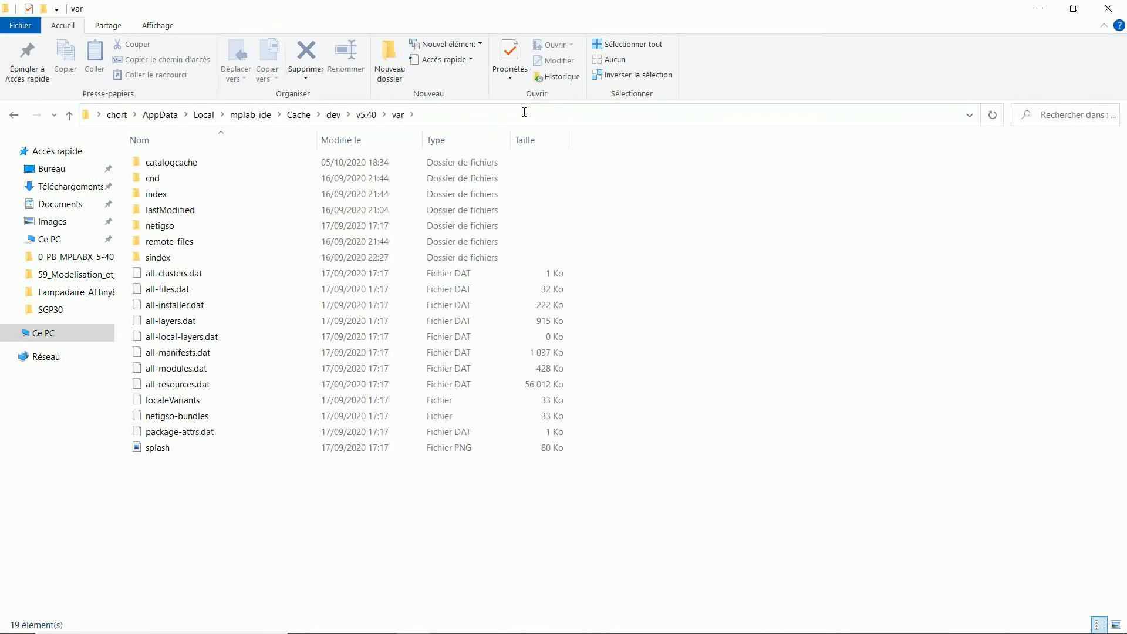
Step: Move all files and folders in the MPLAB X cache var folder to the Recycle Bin
drag(626, 485, 245, 150)
key(Delete)
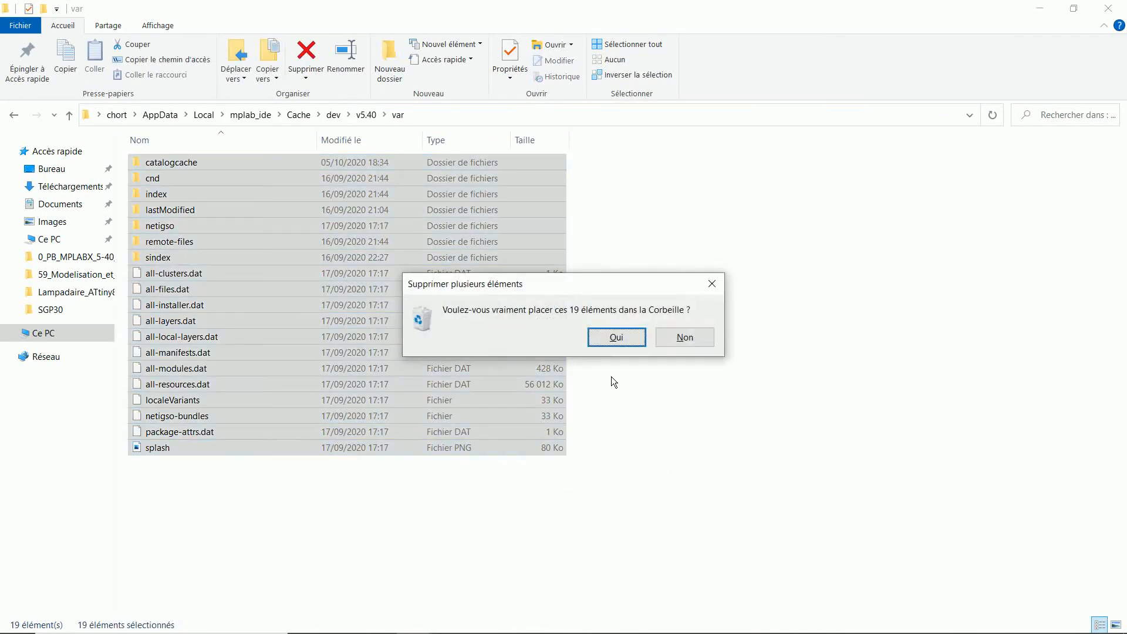
click(607, 338)
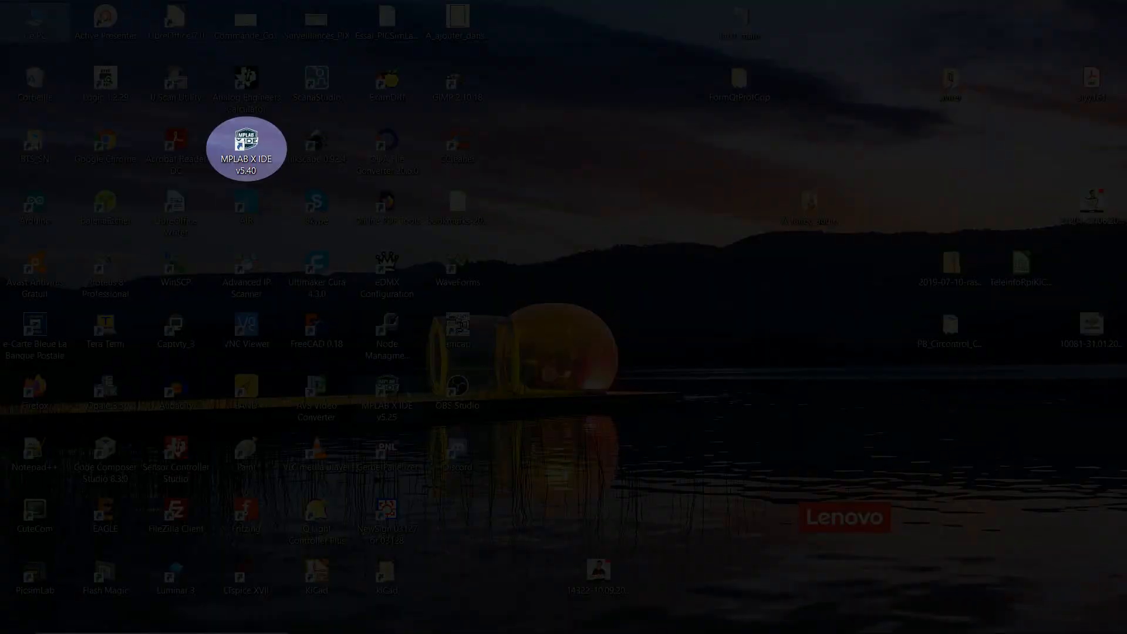
Step: Launch MPLAB X IDE from the desktop and decline importing the settings from version v5.25
double_click(244, 159)
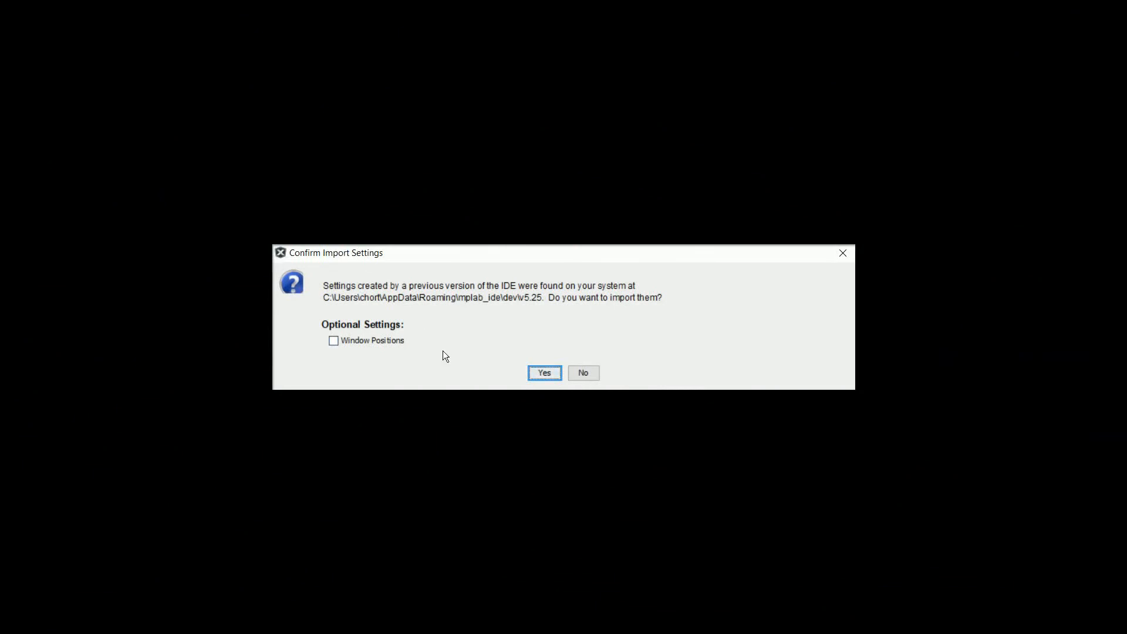
click(588, 377)
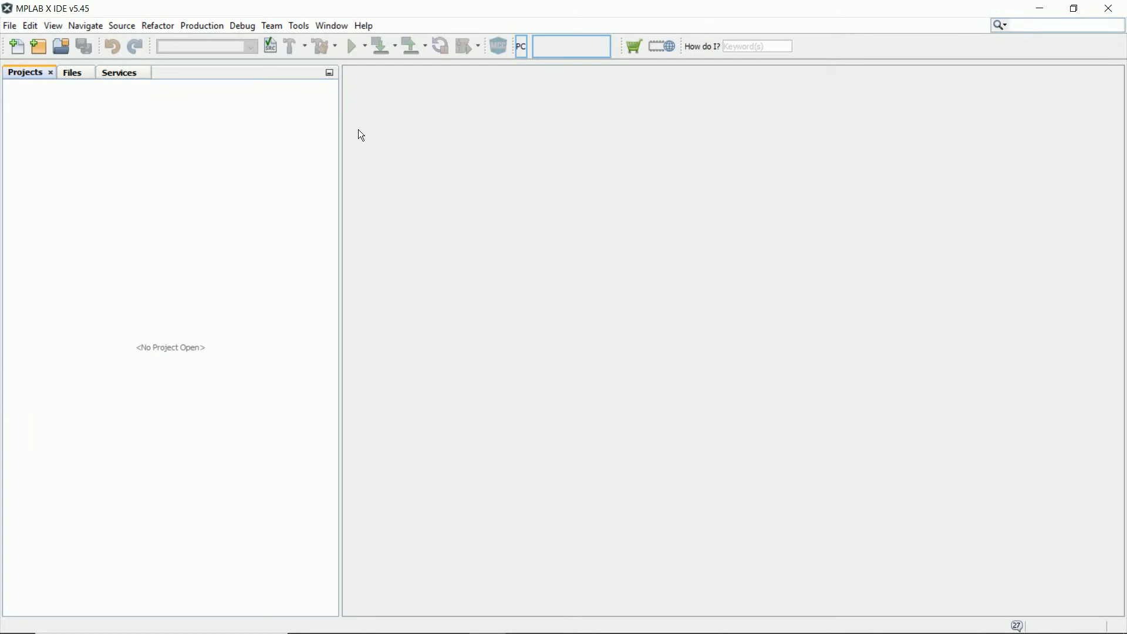
Step: Examine the installed plugins, including the details of Proteus VSM Viewer and MPLAB Code Configurator
click(299, 27)
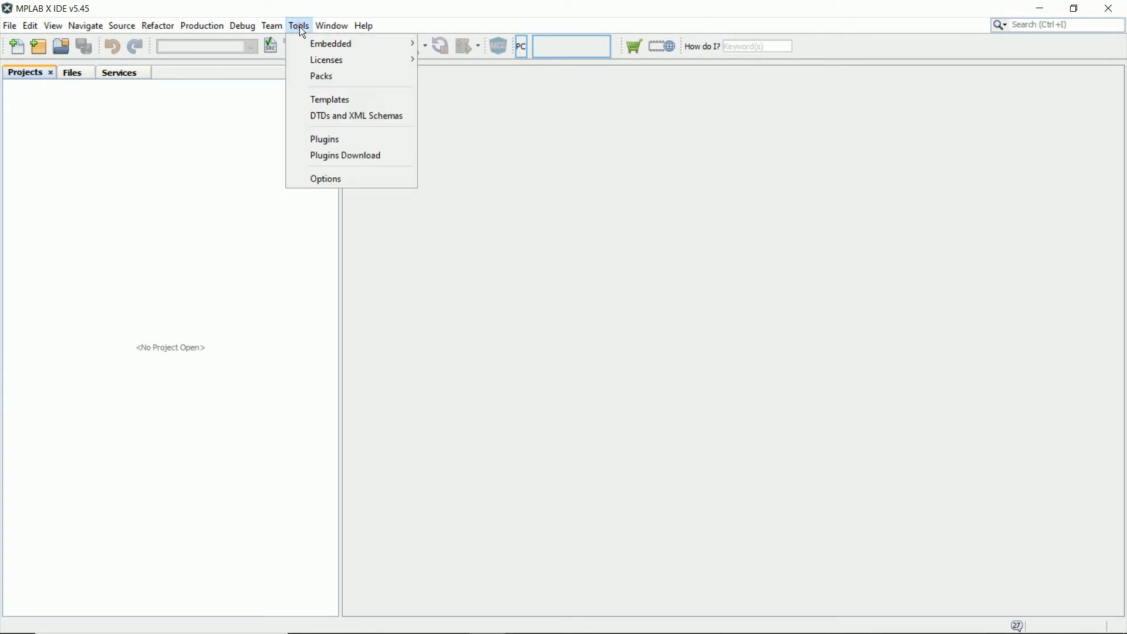
click(324, 141)
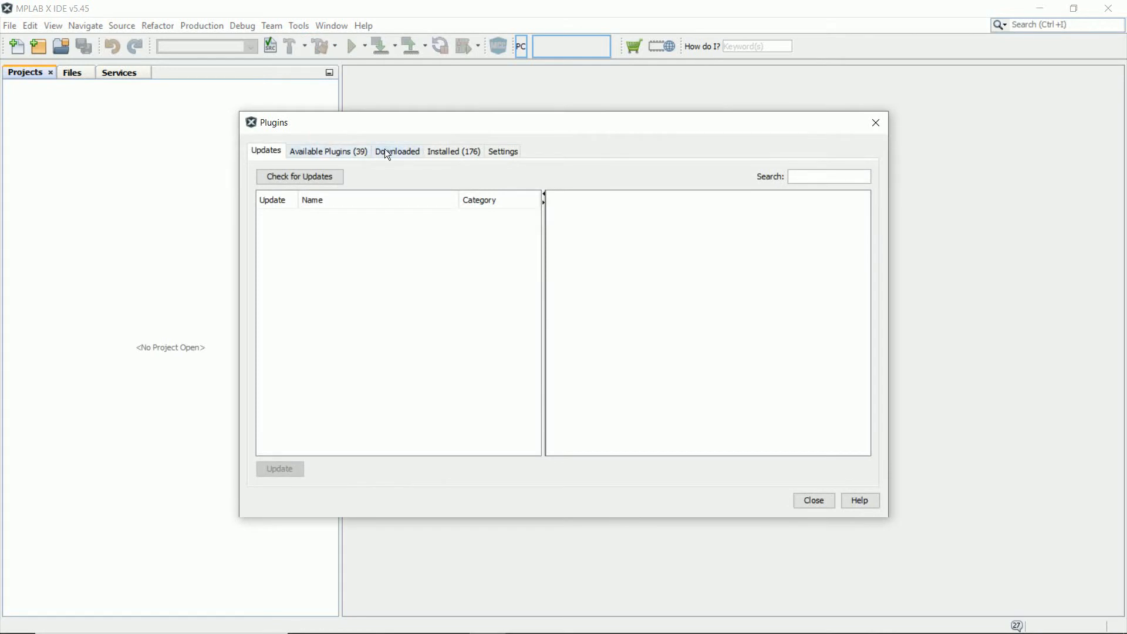
click(435, 152)
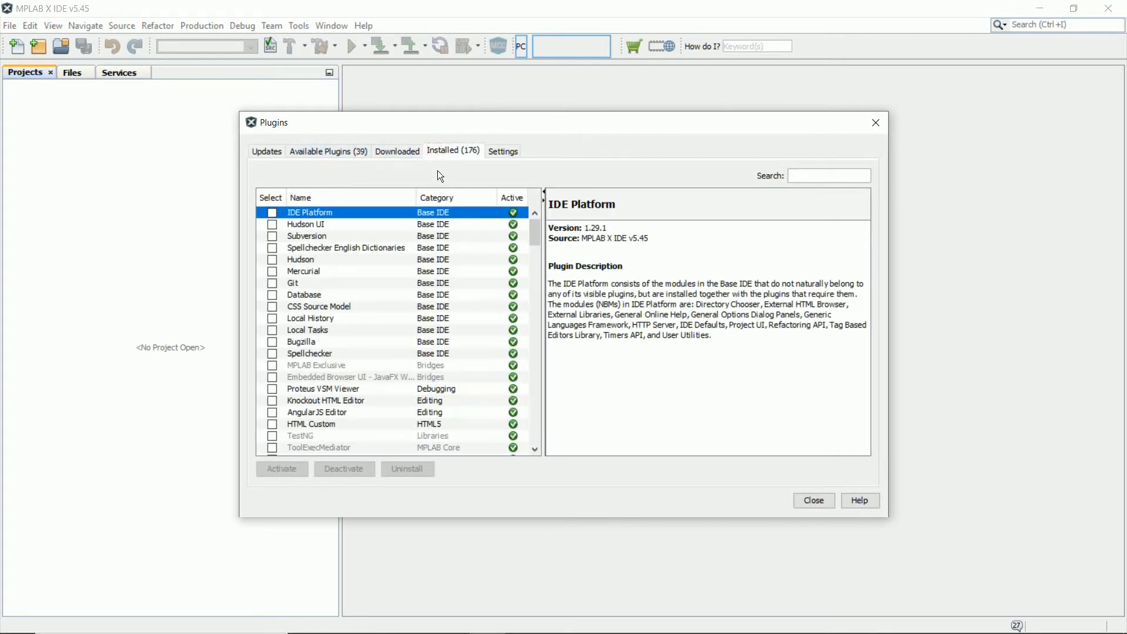
click(357, 390)
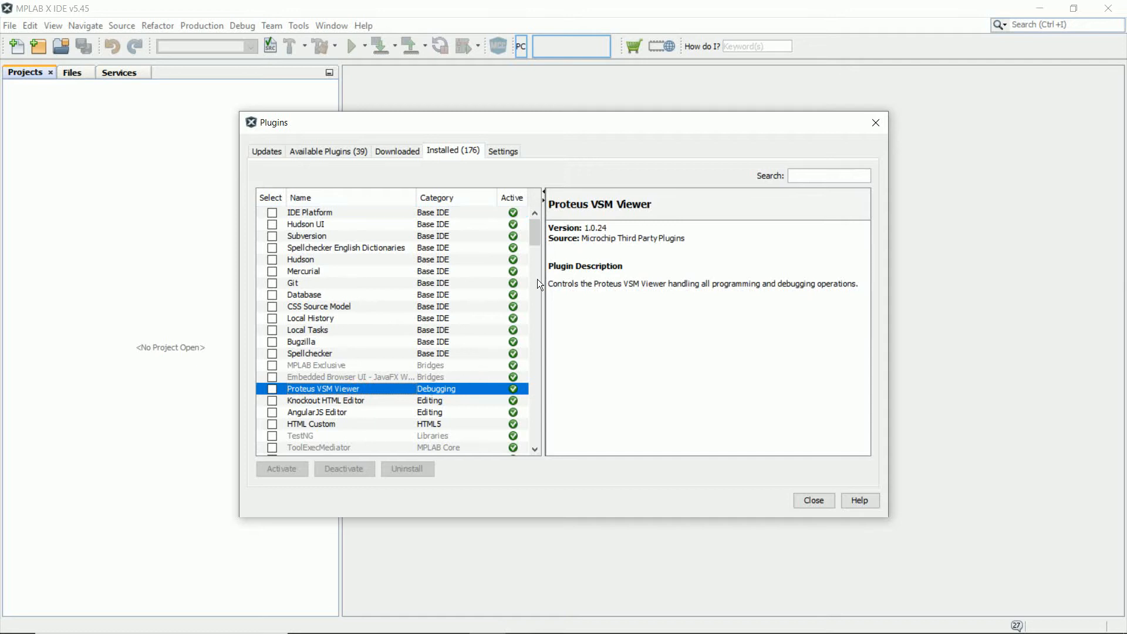
drag(539, 228, 529, 334)
click(366, 337)
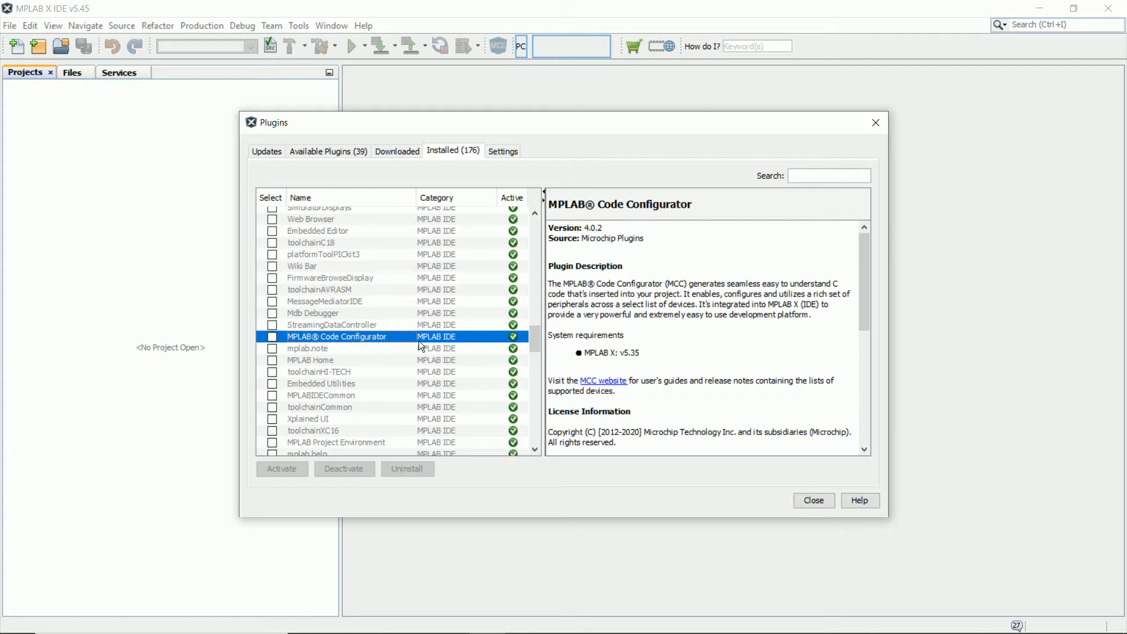
Step: Add the plugin file com-picsim-picsimlab_mplabx5.40.nbm from the PICSimLab folder to the downloaded plugins
click(392, 152)
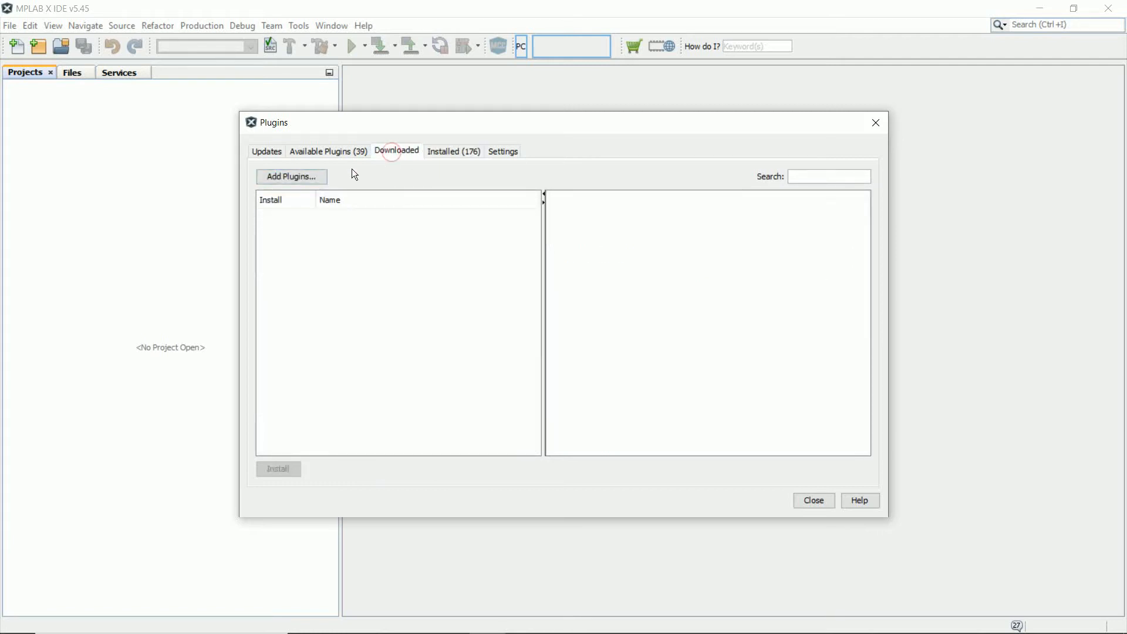
click(322, 179)
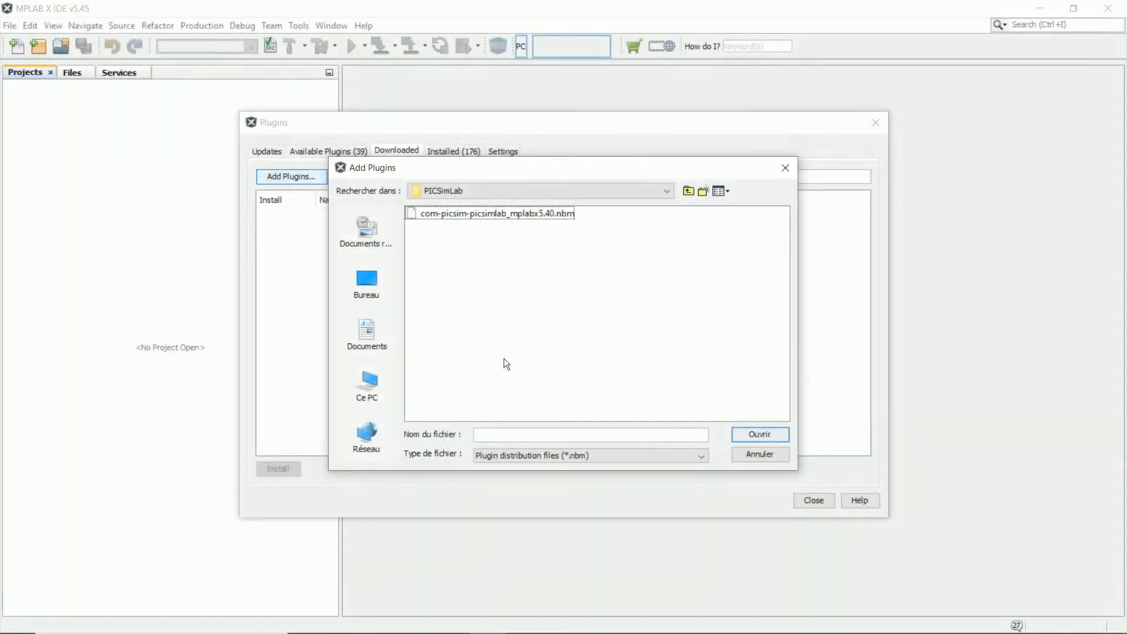
click(501, 216)
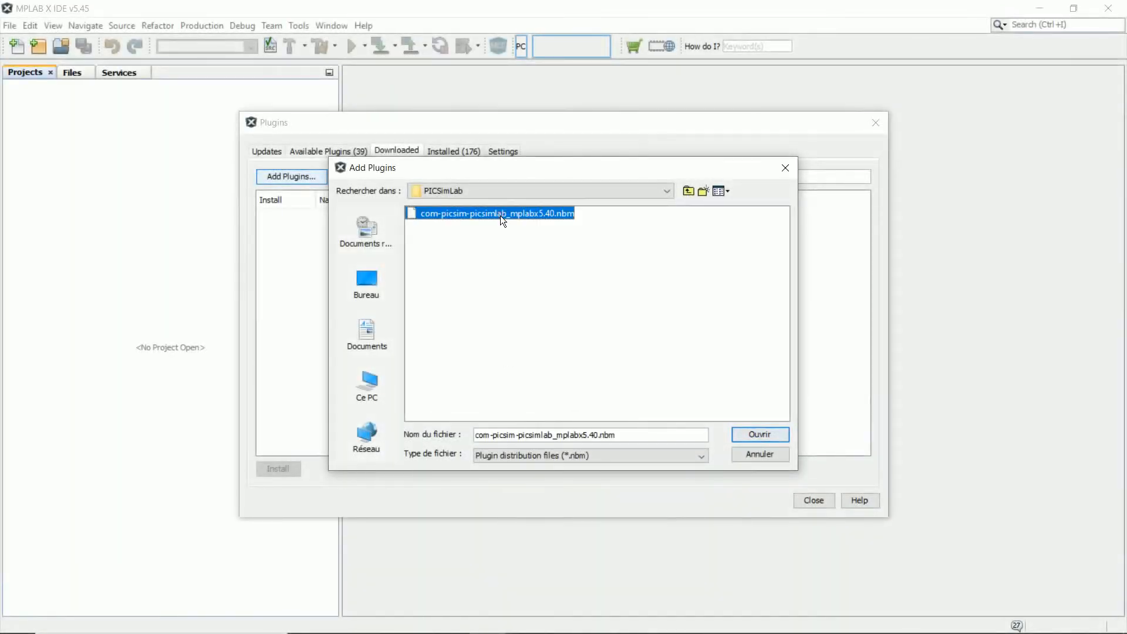
click(748, 435)
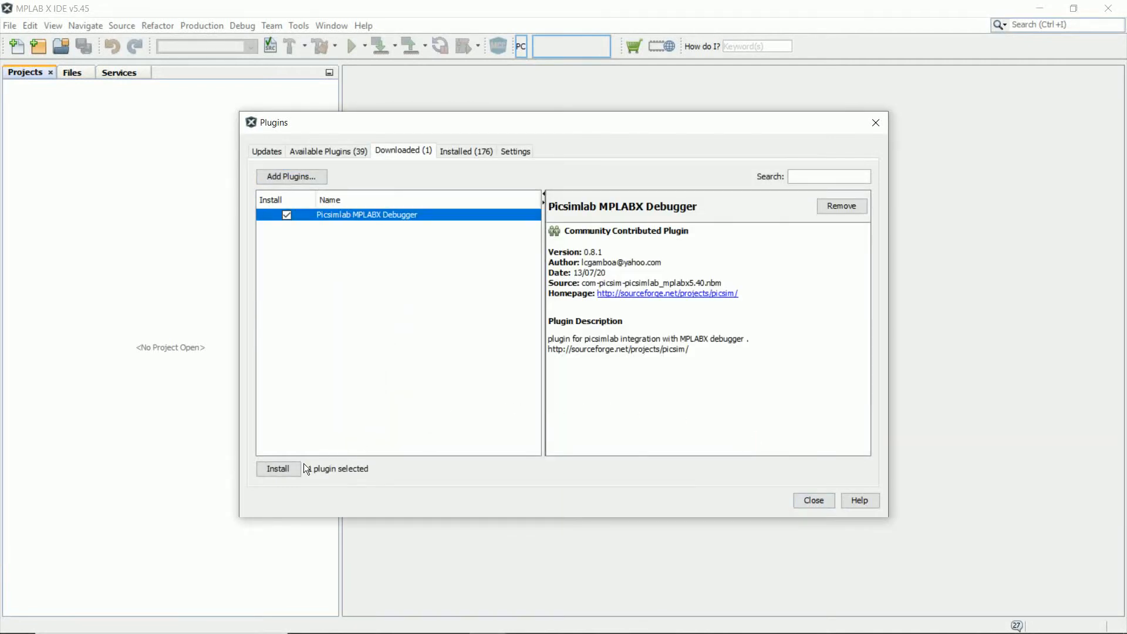
Step: Install the Picsimlab MPLABX Debugger plugin, accepting its license terms and untrusted certificate, and restart the IDE immediately
click(279, 468)
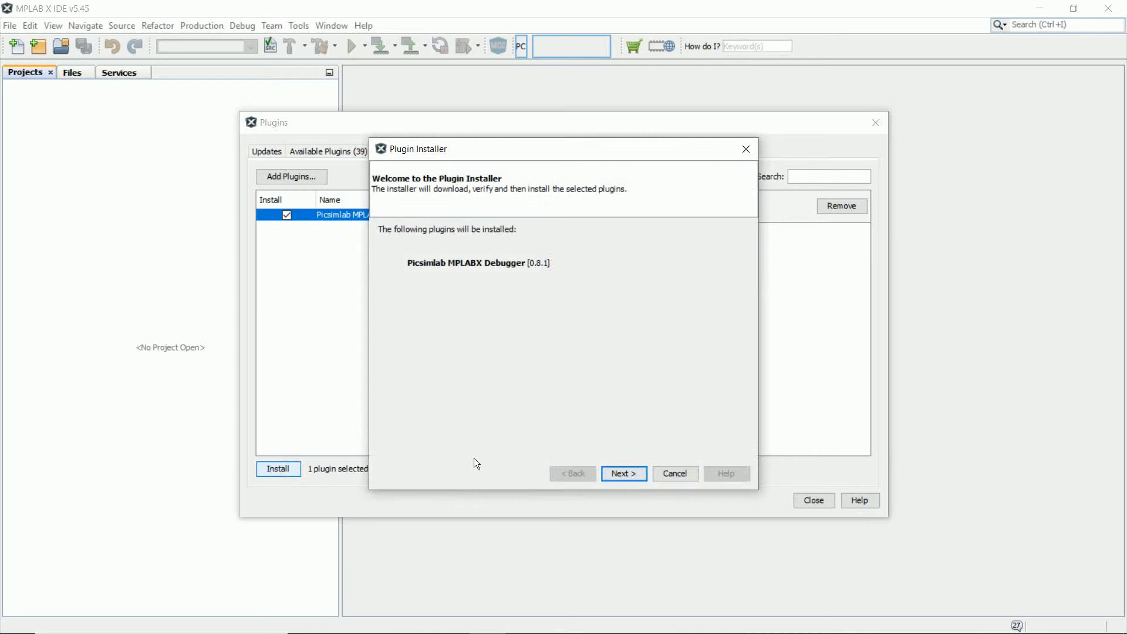
click(621, 476)
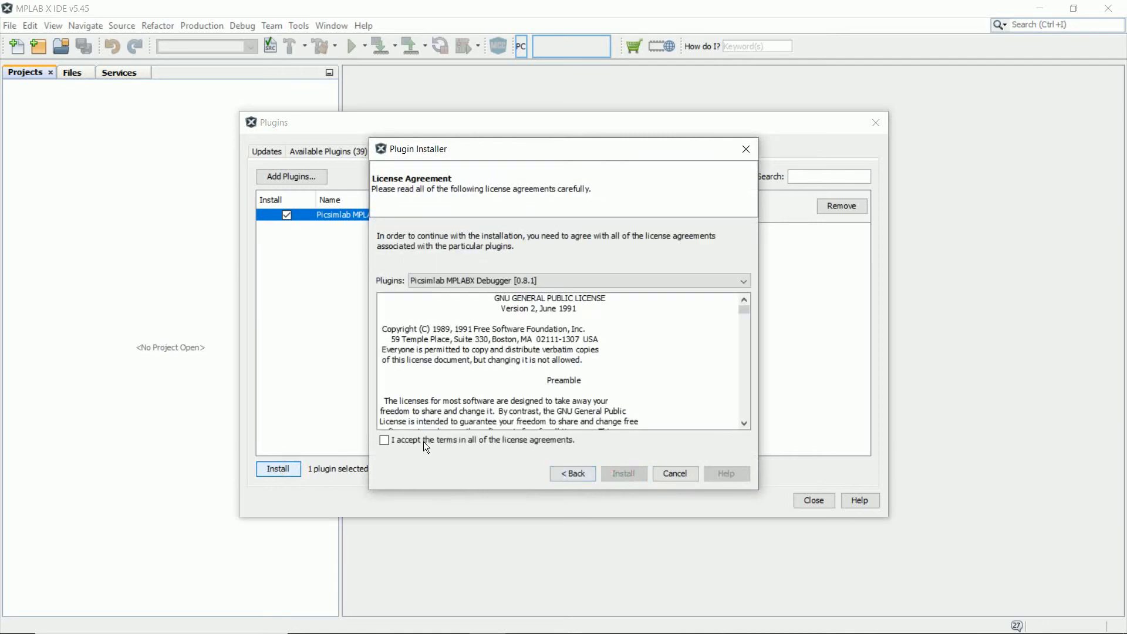
click(389, 439)
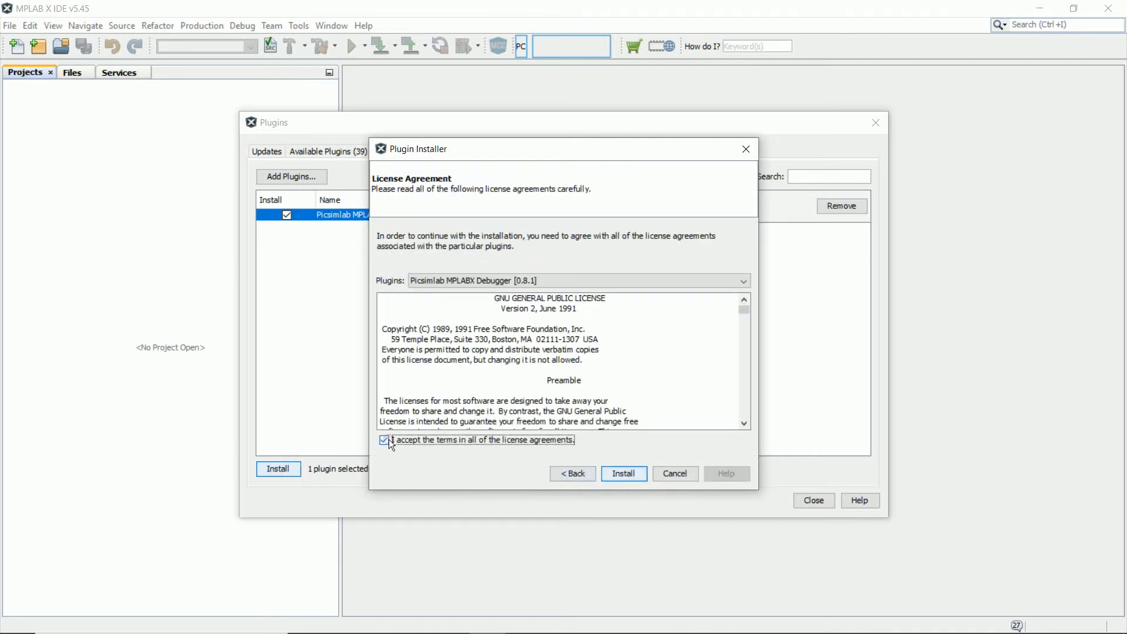
click(621, 470)
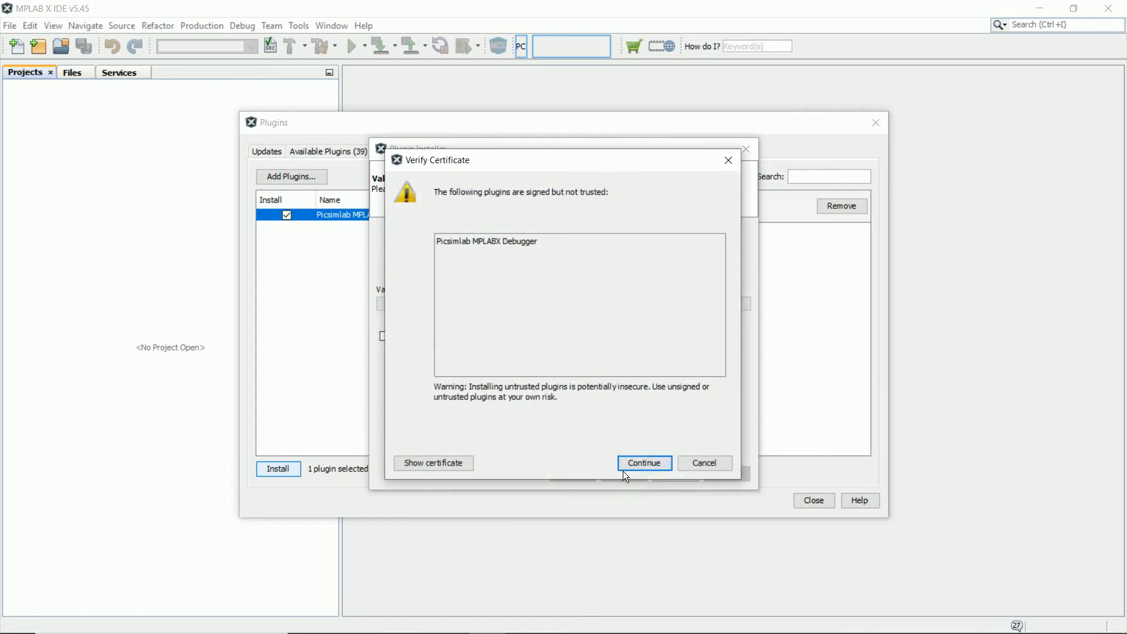
click(634, 467)
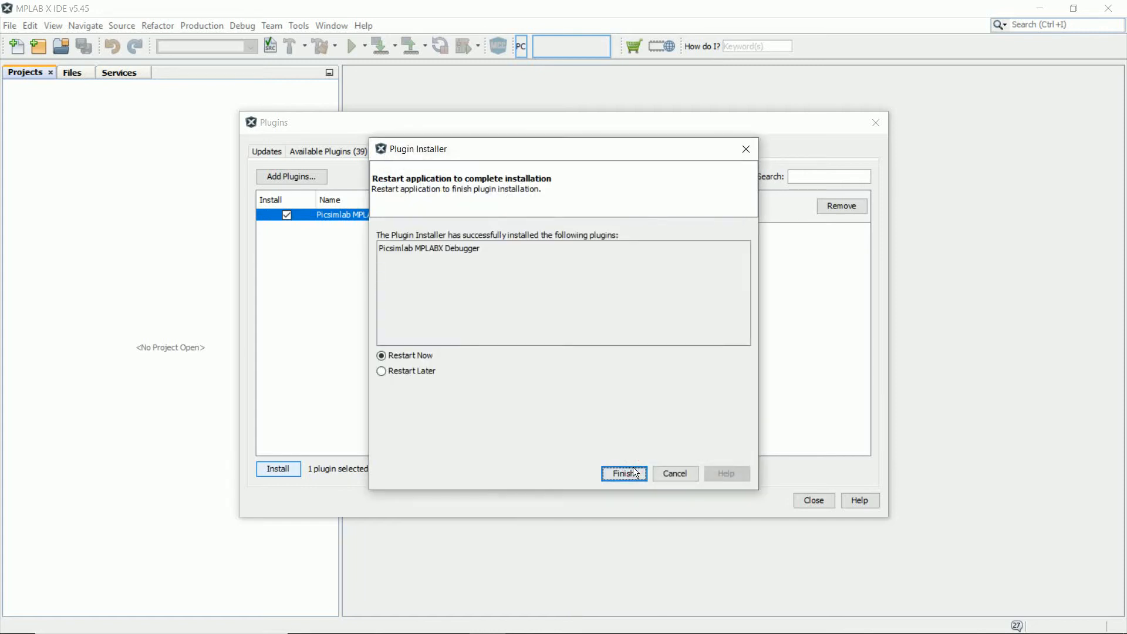
click(642, 476)
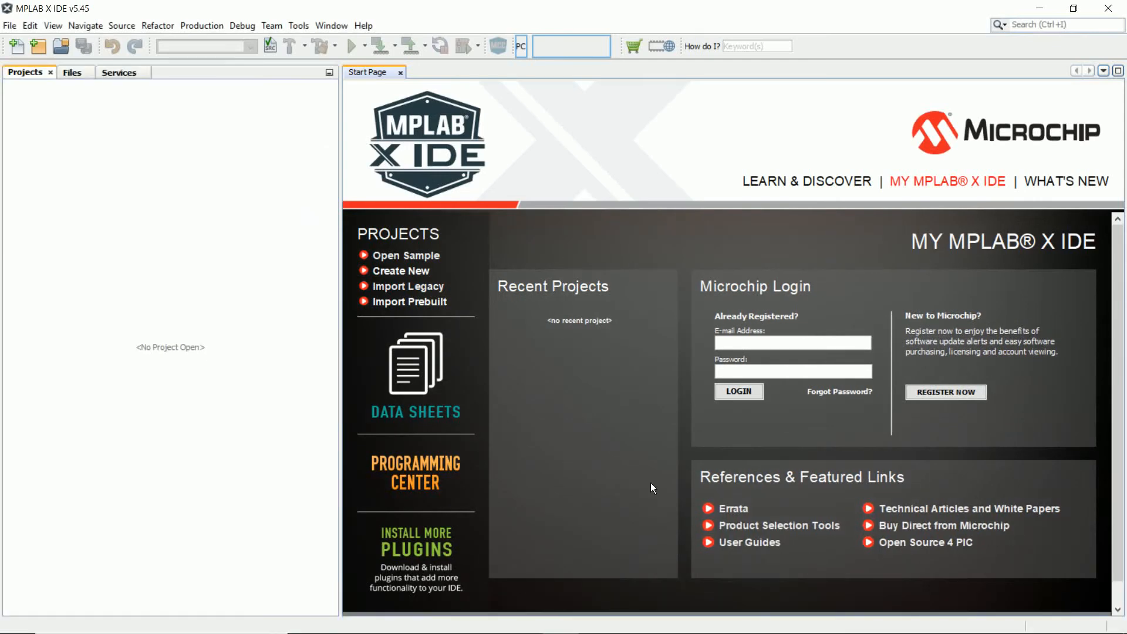
Step: Check the Picsimlab MPLABX Debugger entry among the installed plugins, and close the plugin manager
click(298, 23)
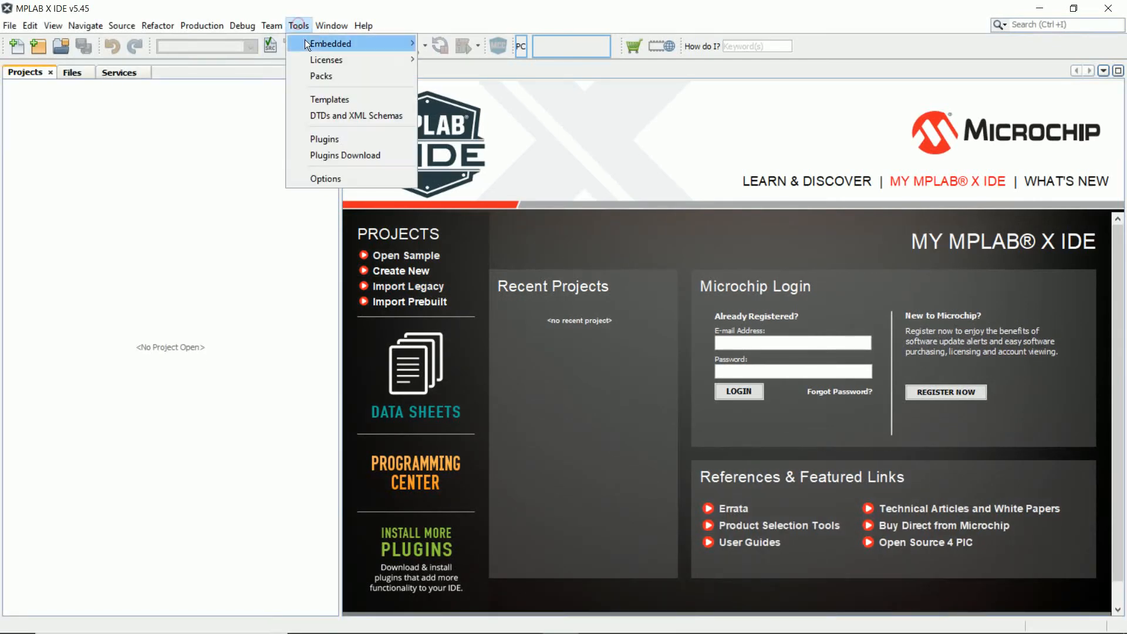
click(330, 138)
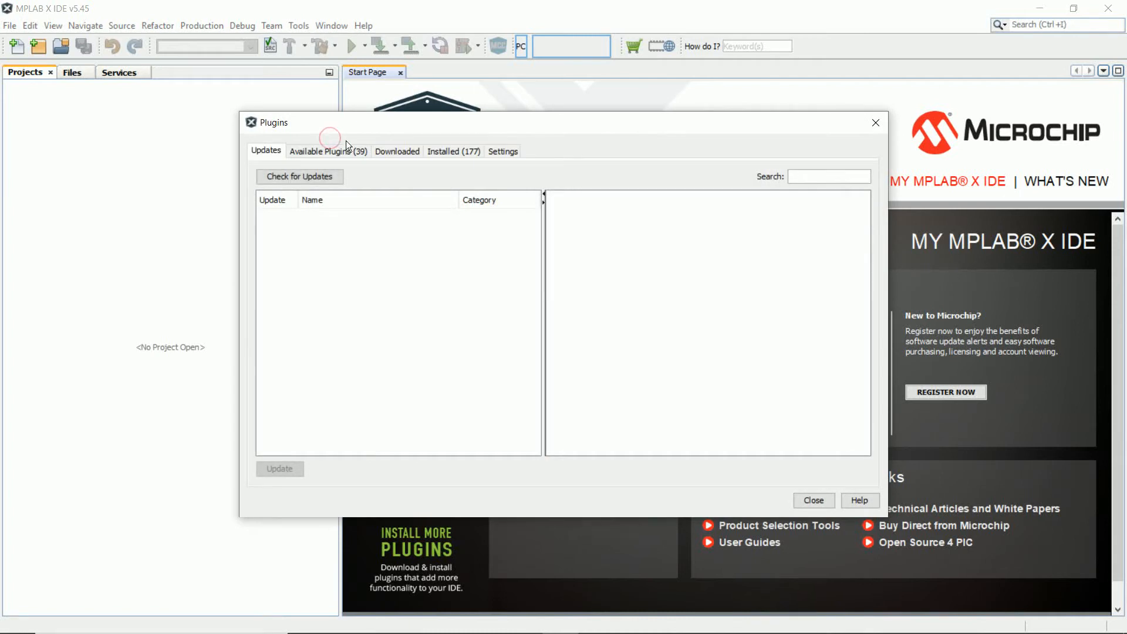
click(442, 150)
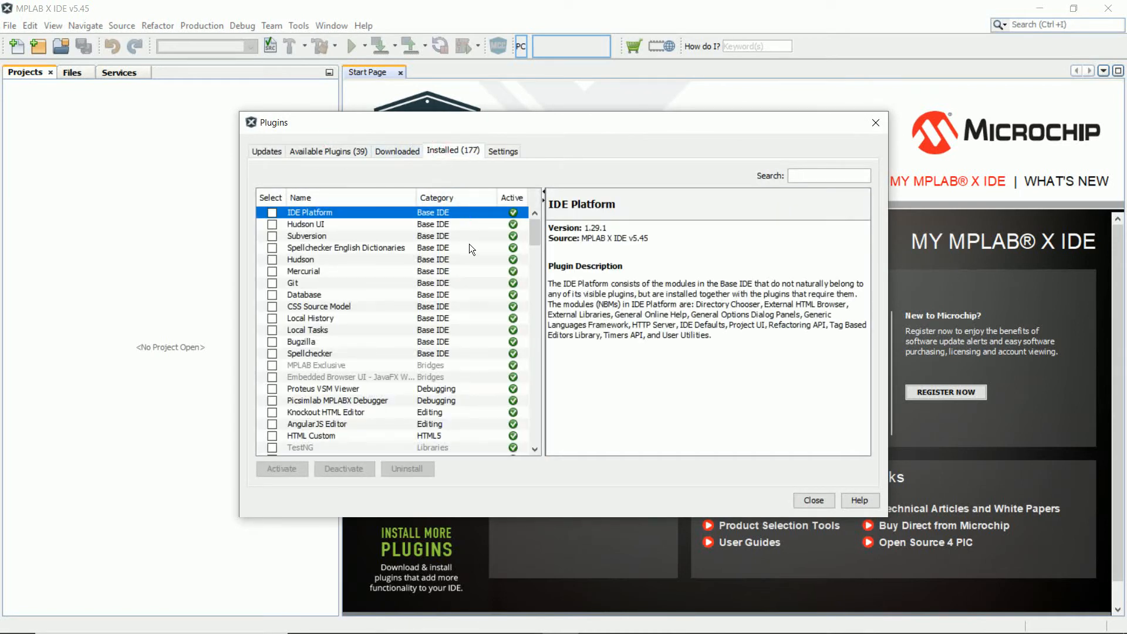
click(354, 401)
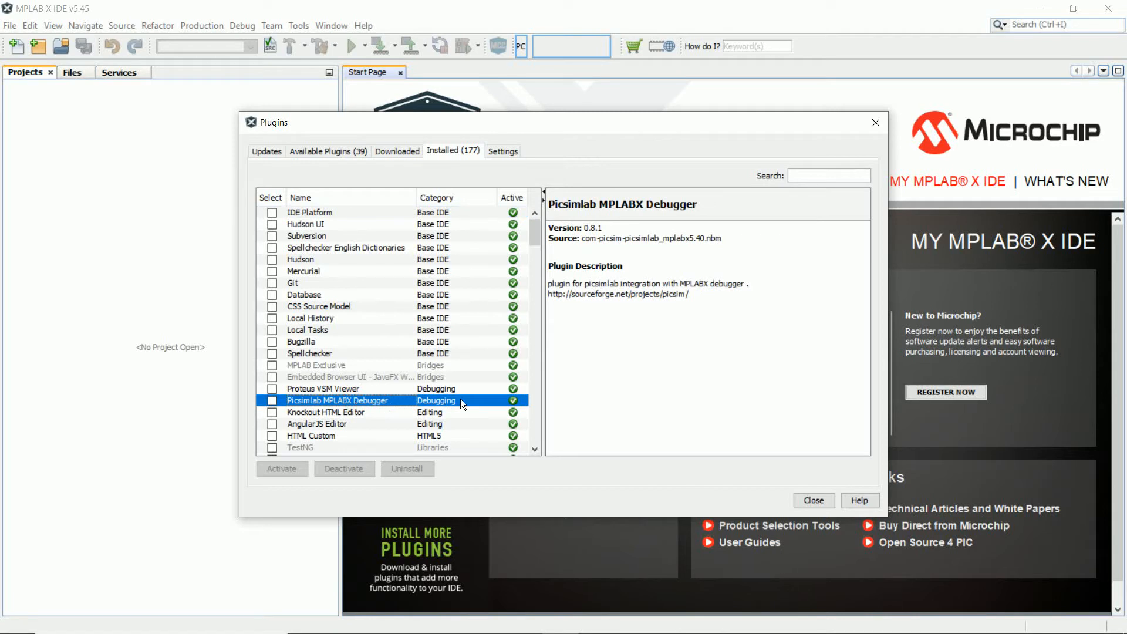
click(874, 123)
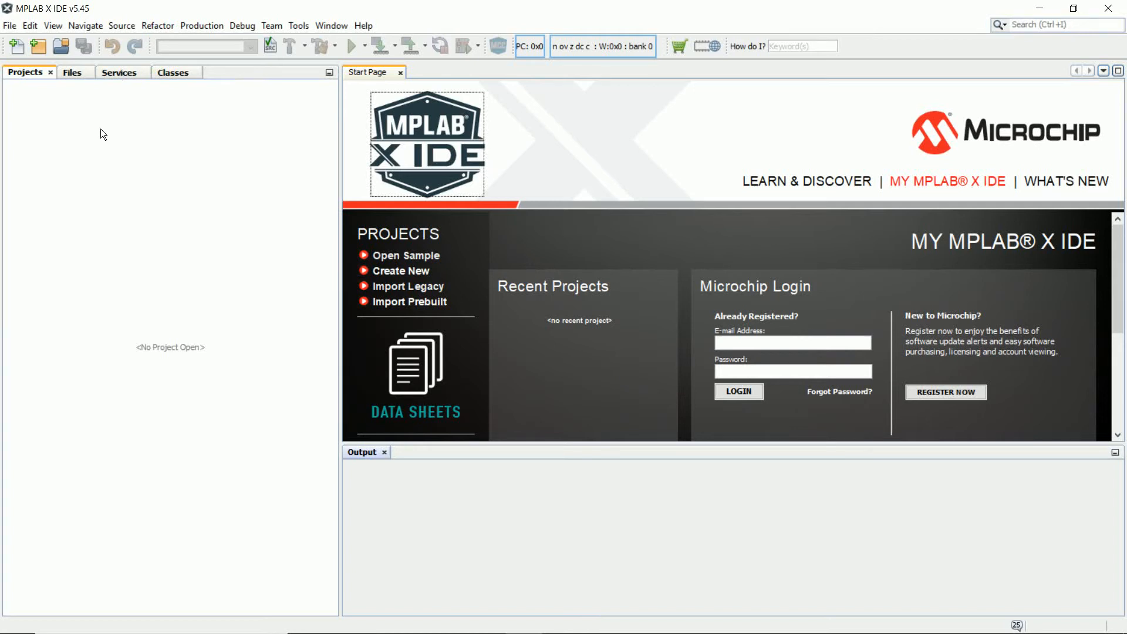
Step: Start a new Microchip Embedded Standalone Project and proceed to the device selection
click(14, 26)
click(29, 40)
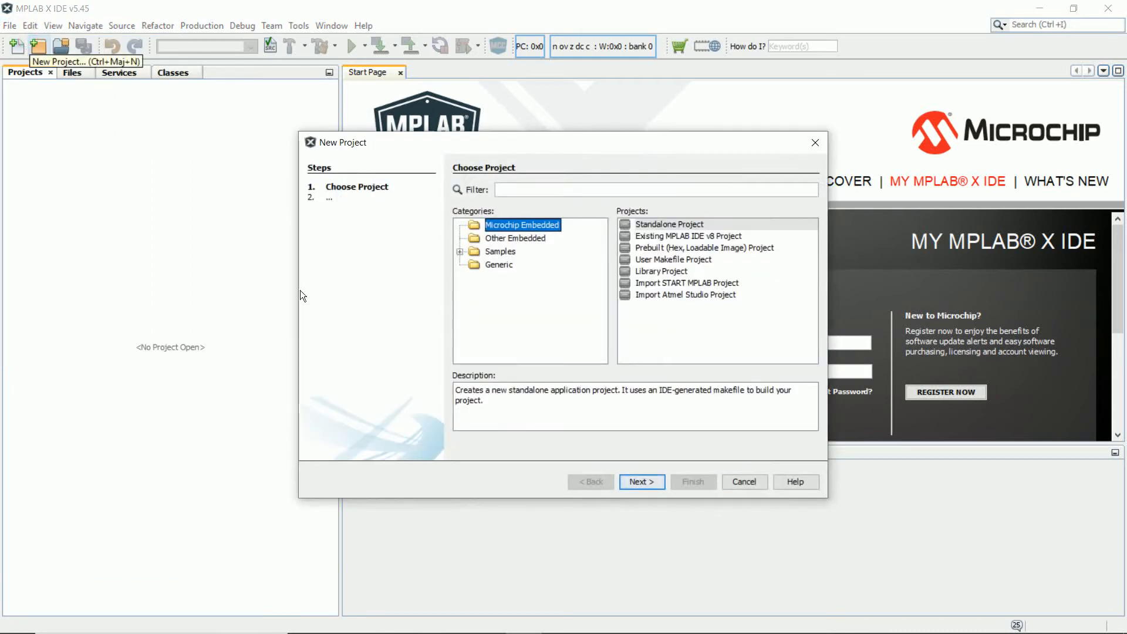
click(660, 224)
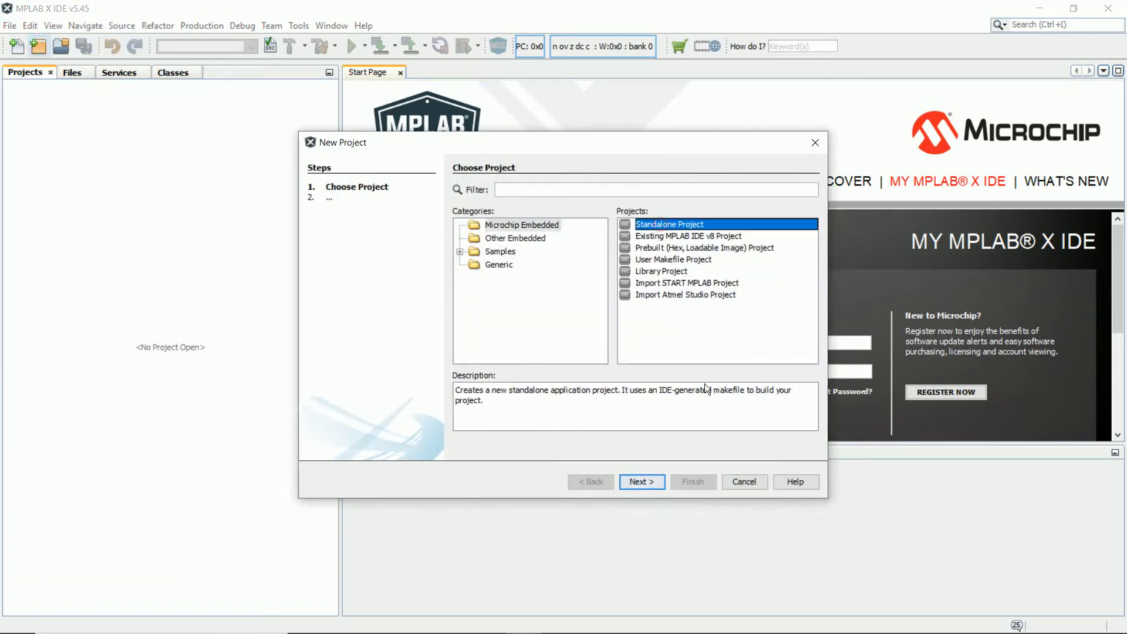
click(656, 484)
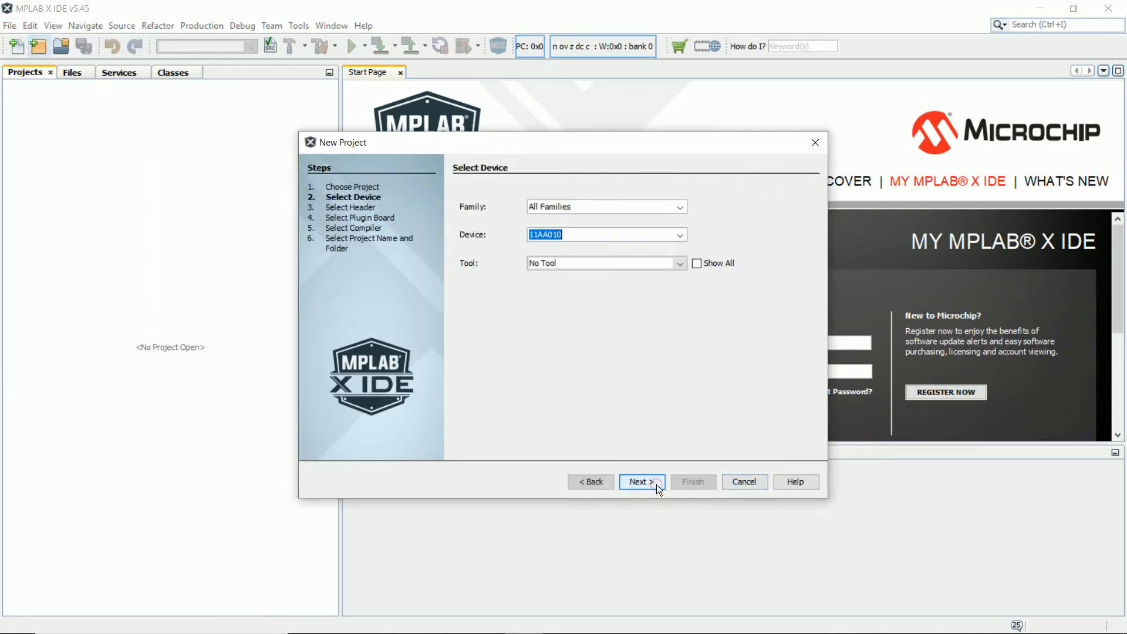
Step: Choose PIC18F45K50 as the device and PicsimLab as the tool with all tools shown, and proceed to the compiler selection
text(P)
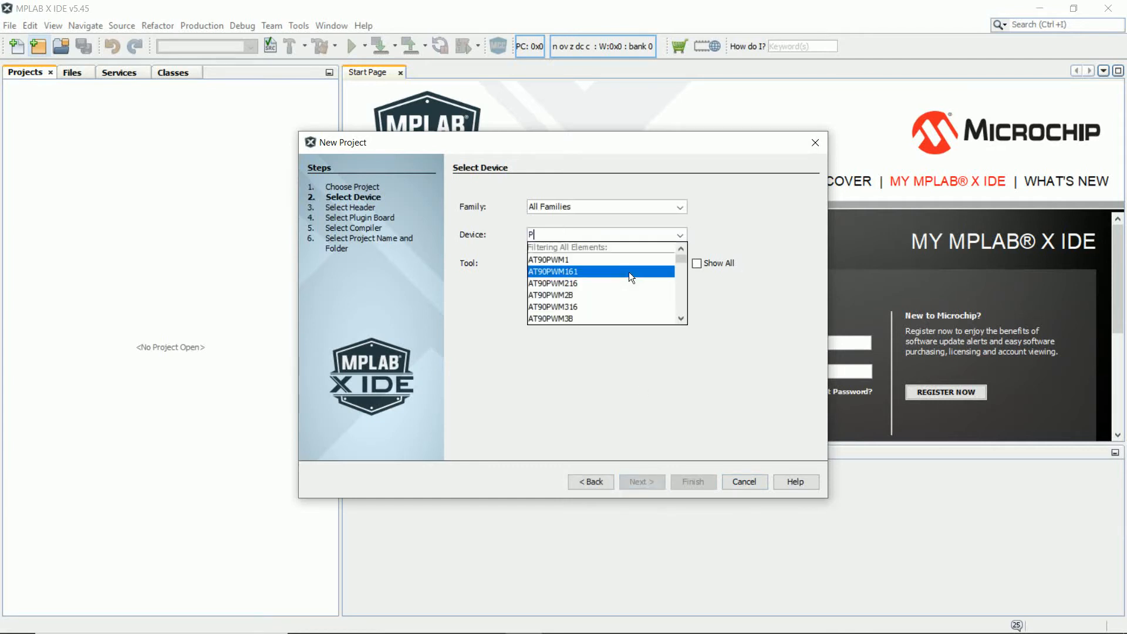
text(IC18F45K)
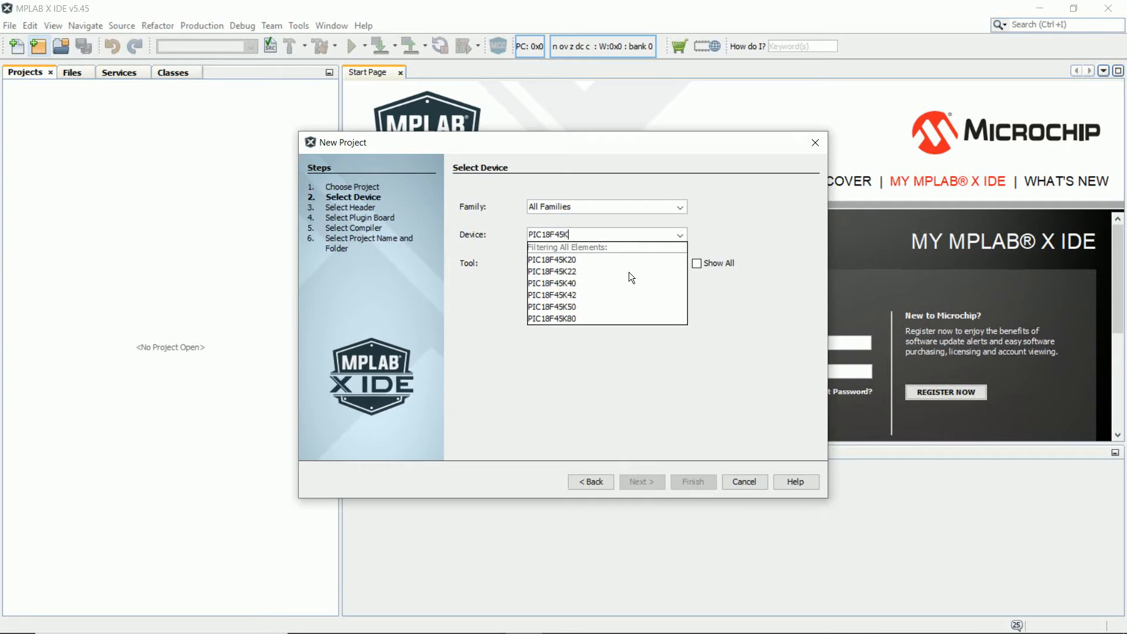
text(50)
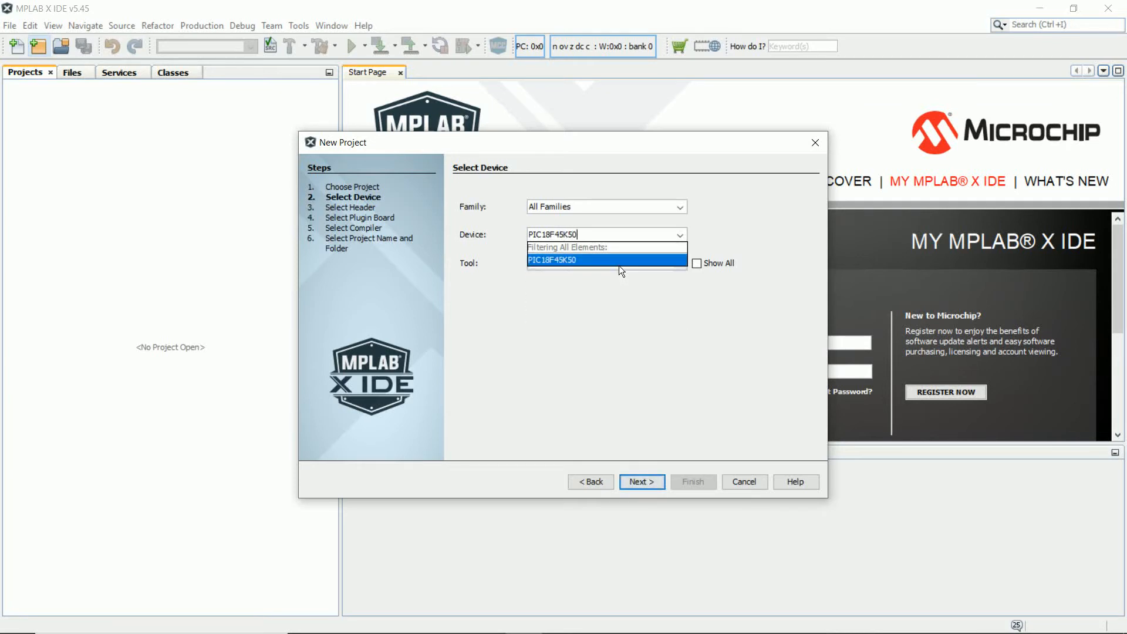
click(619, 264)
click(696, 264)
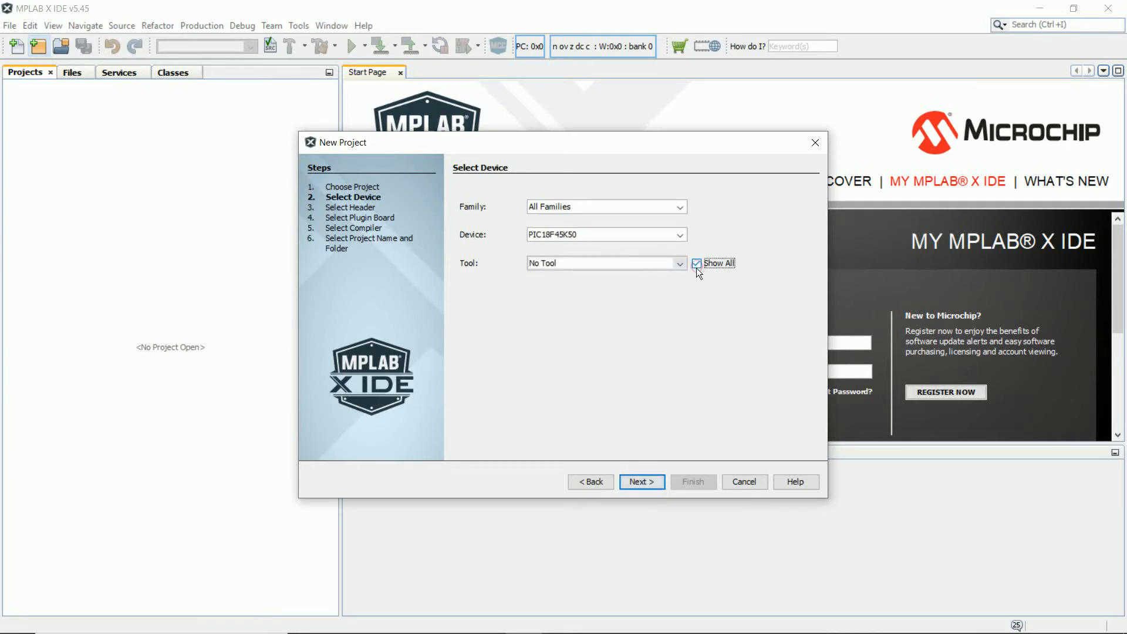
click(681, 266)
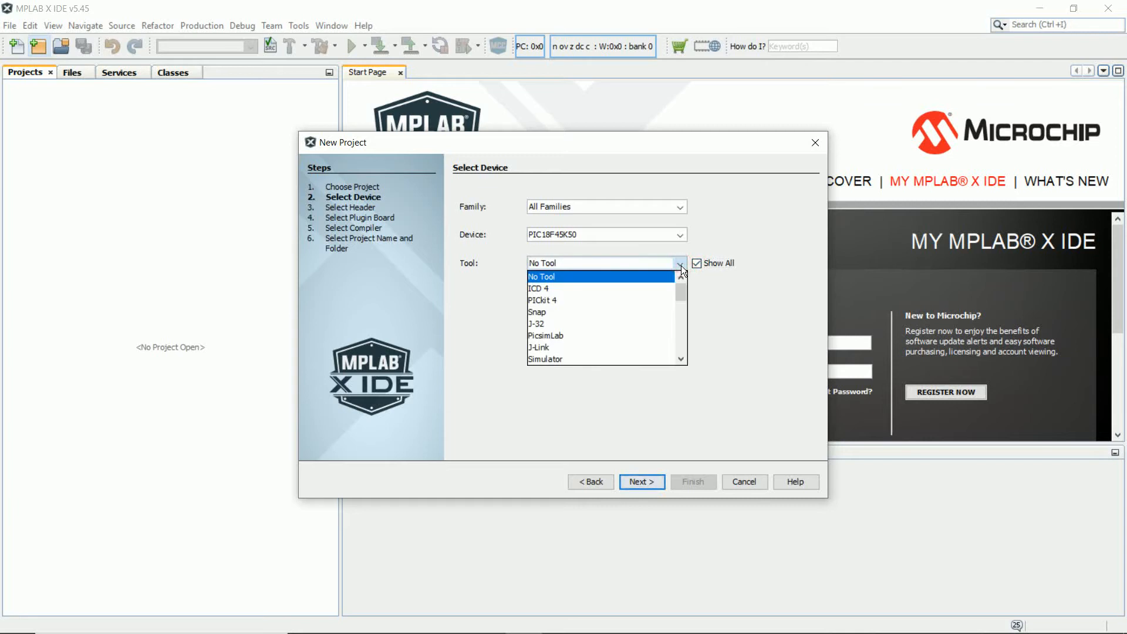
click(618, 332)
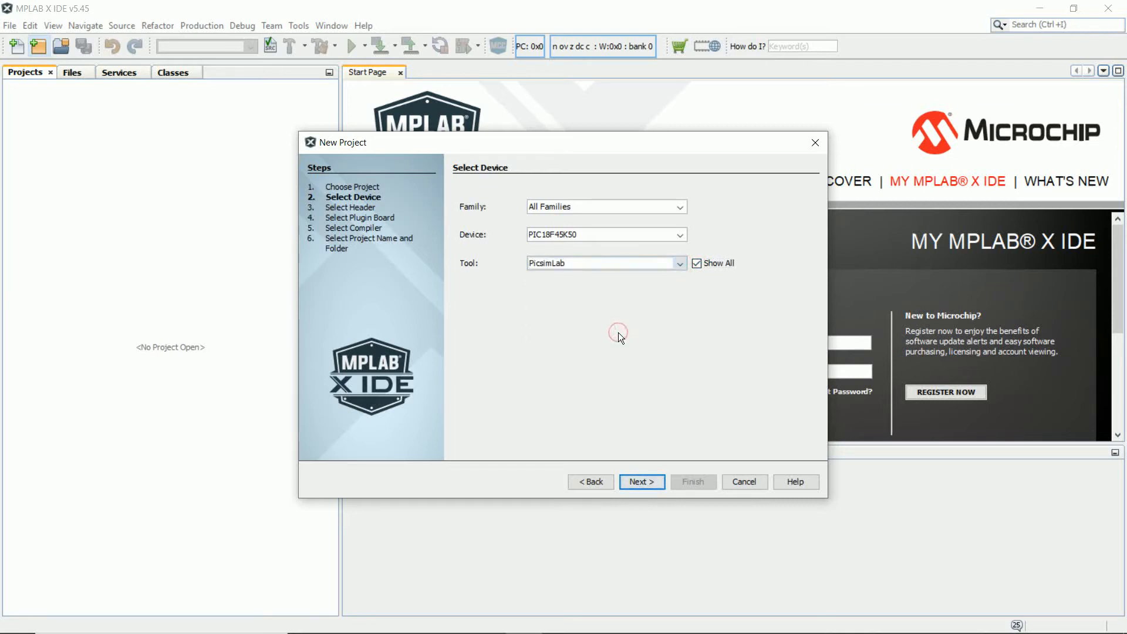
click(651, 479)
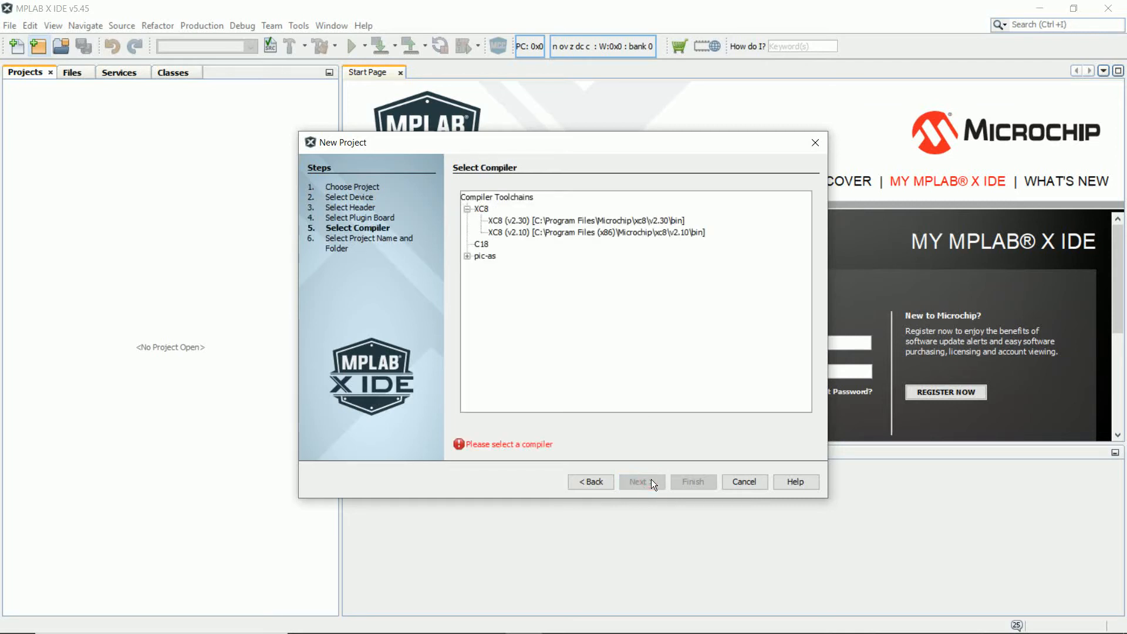
Step: Select the XC8 (v2.30) compiler and create the project as Demo_PICSimLab_1 in the PICSimLab_MPLAX5-45 folder
click(541, 222)
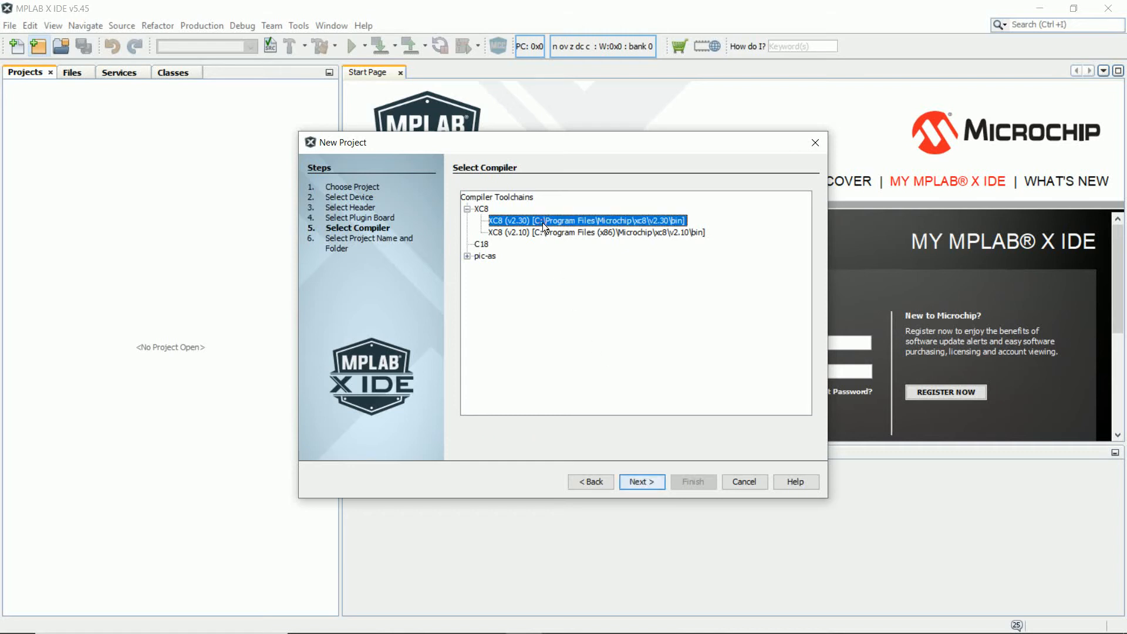
click(641, 481)
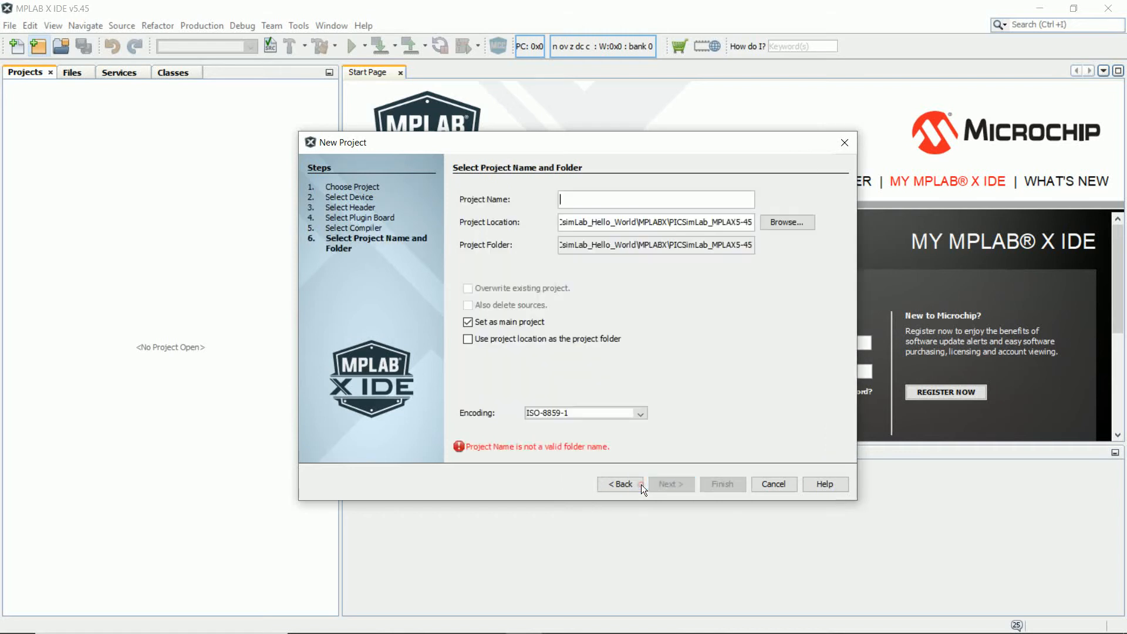
click(622, 201)
text(Demo_PICSimLab_1)
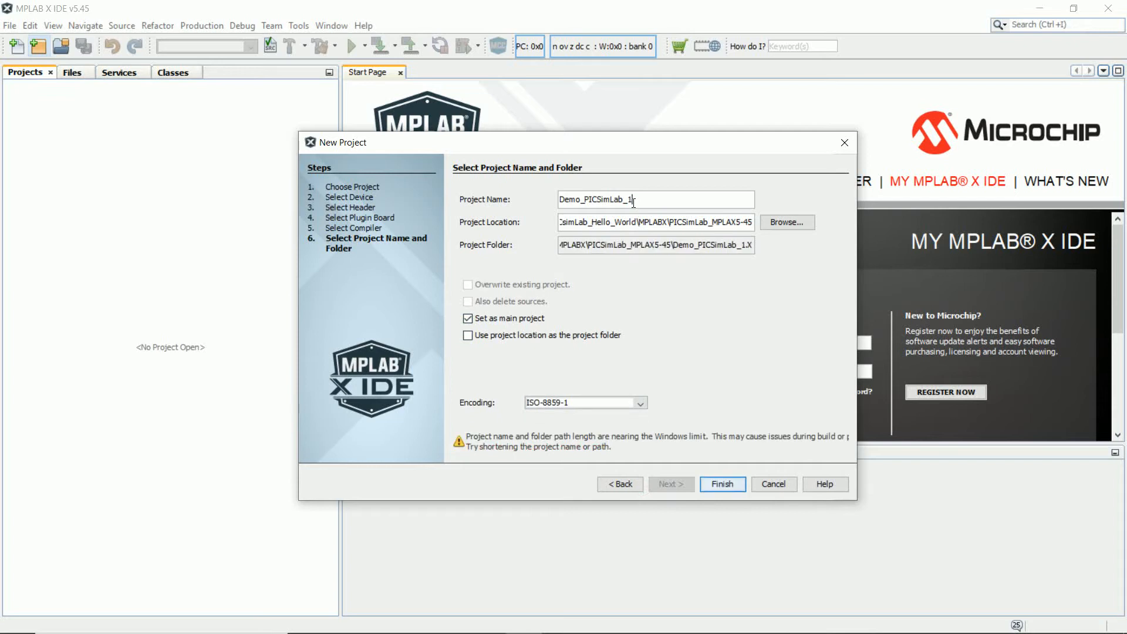
click(783, 224)
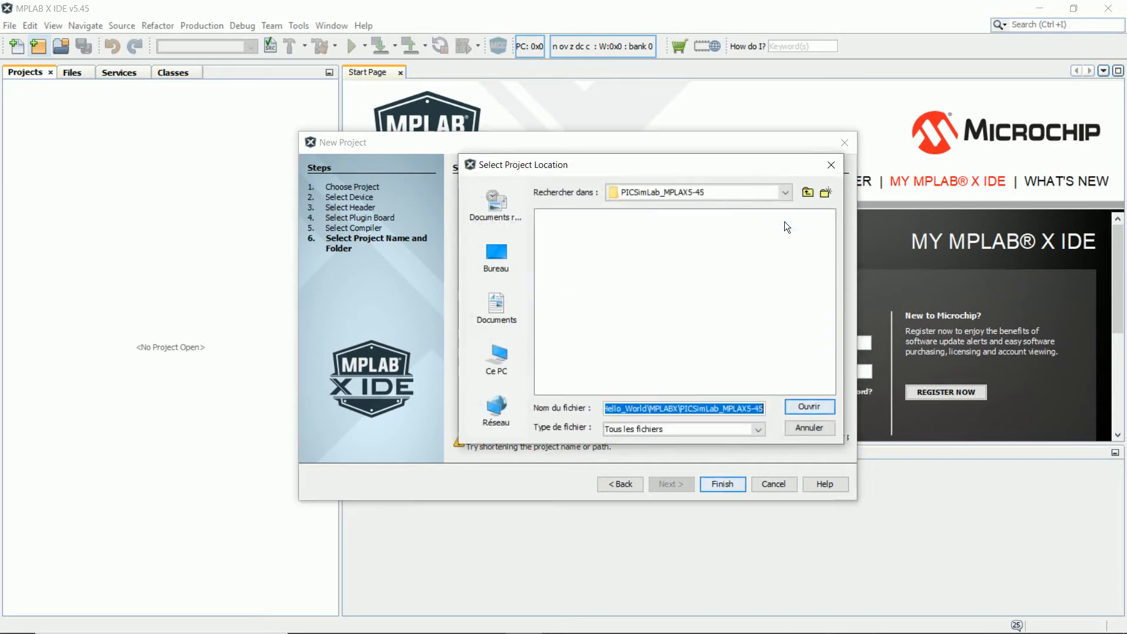
click(808, 404)
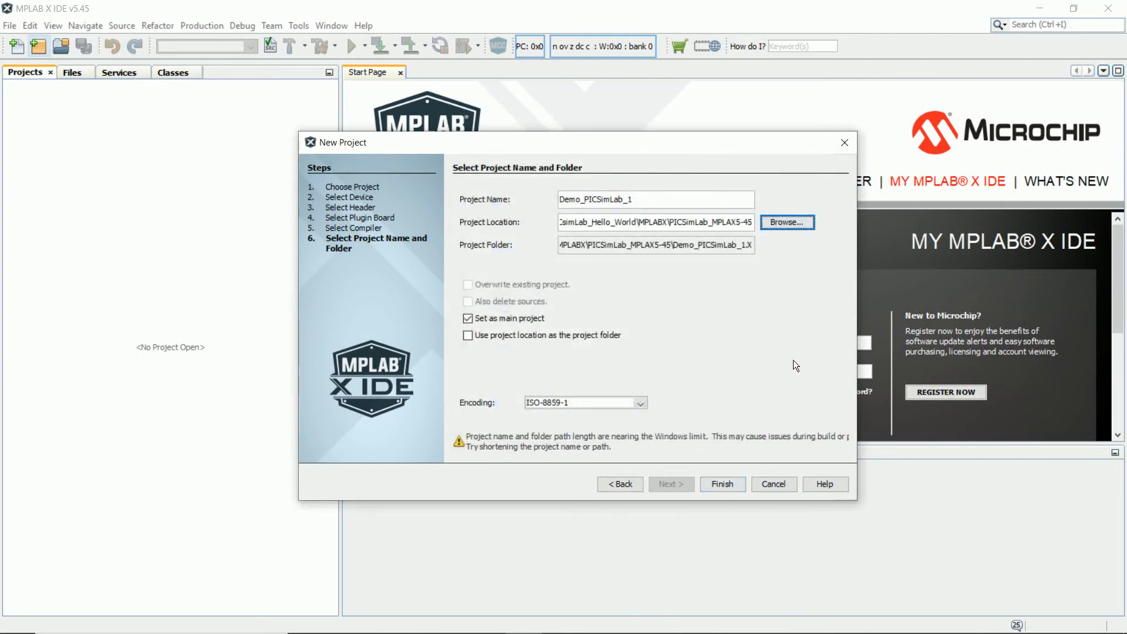
click(732, 484)
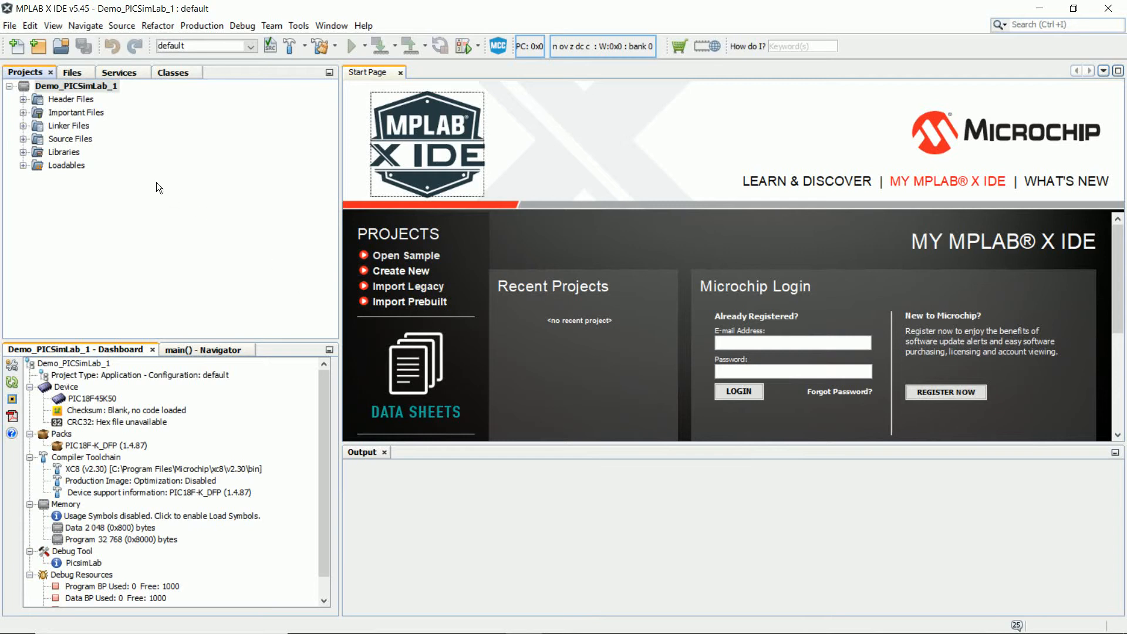
Step: Add a new main.c source file named main to the Demo_PICSimLab_1 project
right_click(21, 89)
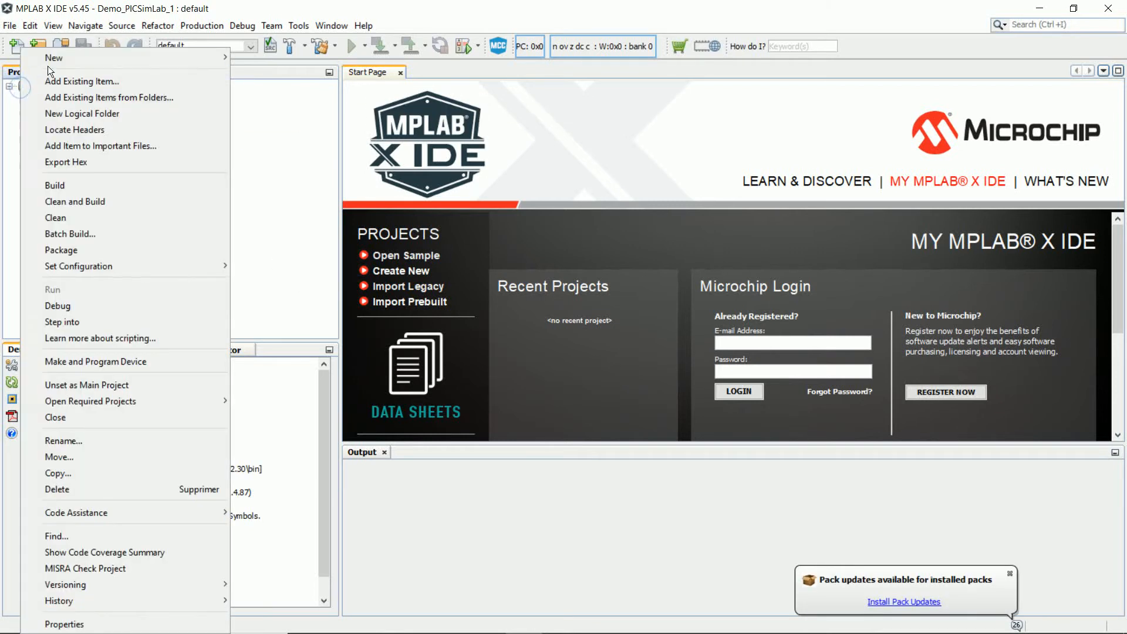
mouse_move(63, 58)
click(270, 74)
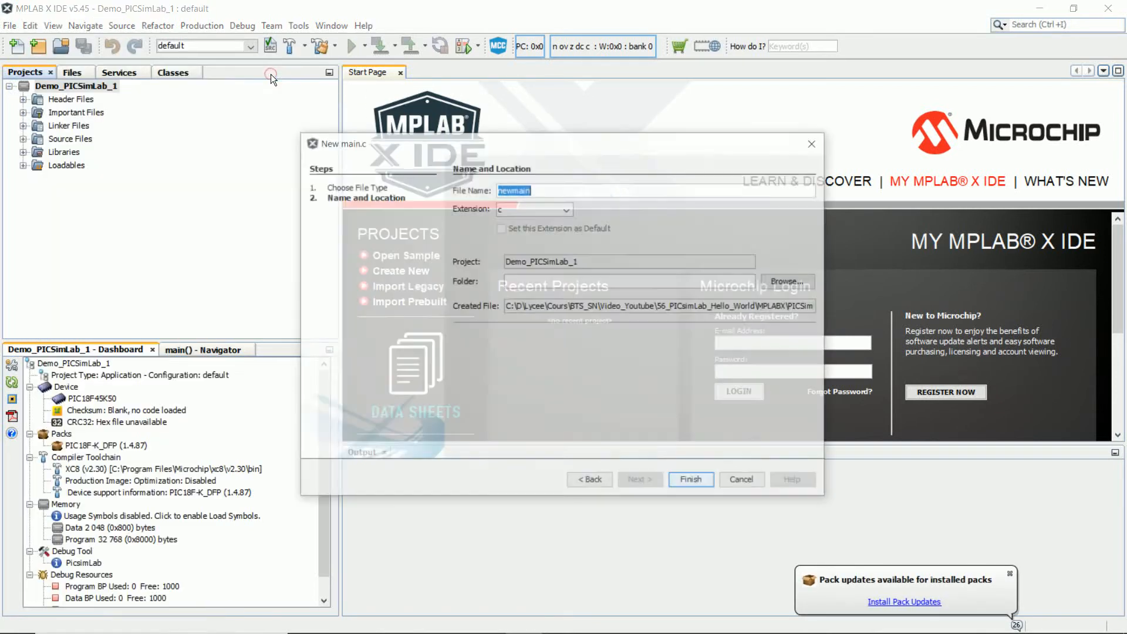
drag(514, 189, 499, 191)
key(BackSpace)
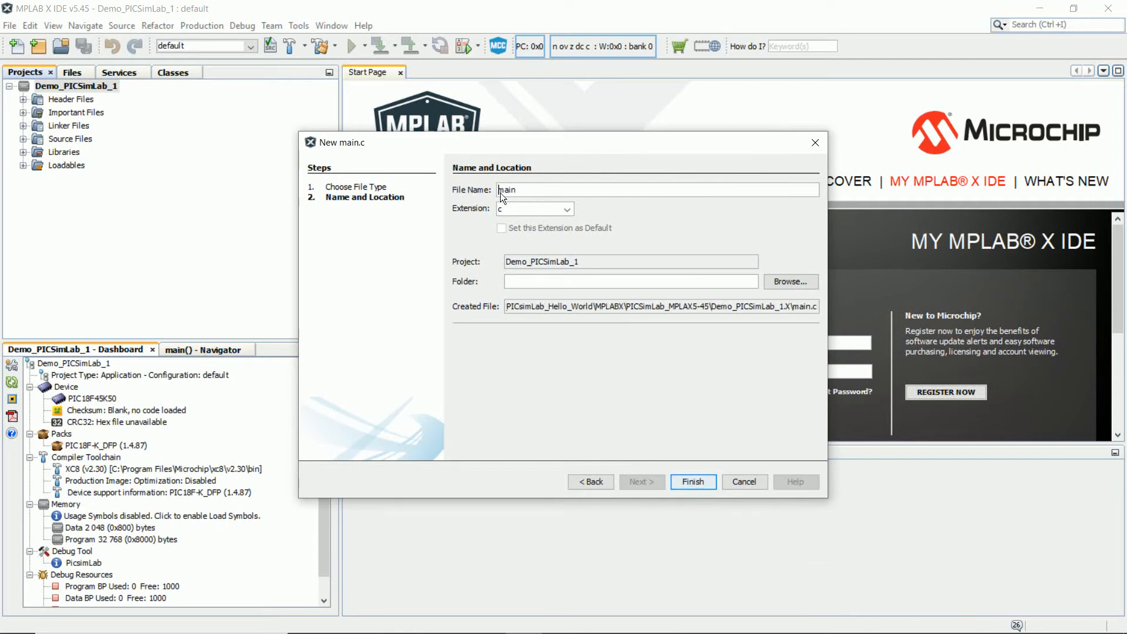
click(703, 480)
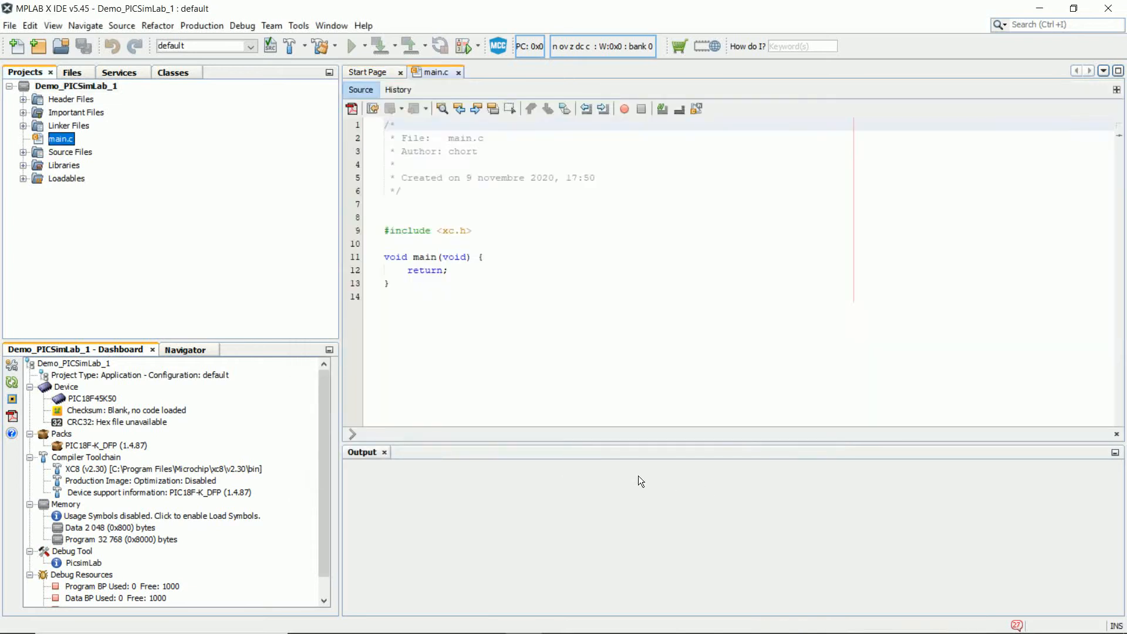
Step: Set the C standard to C 90 in the project's XC8 Global Options, and apply the properties
click(12, 365)
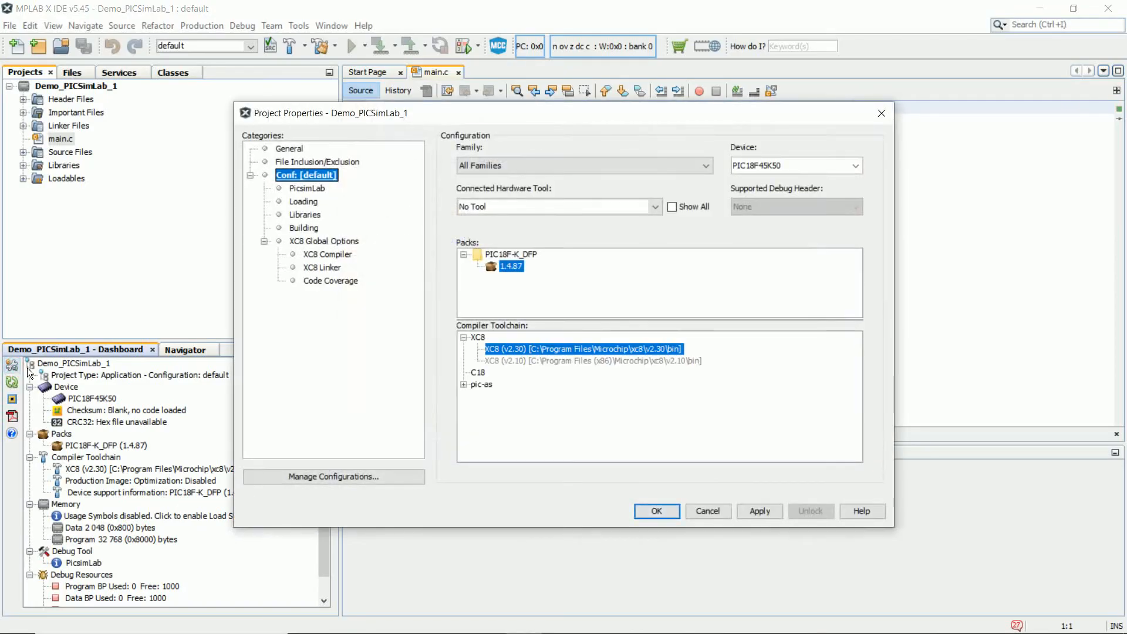
click(348, 245)
click(846, 220)
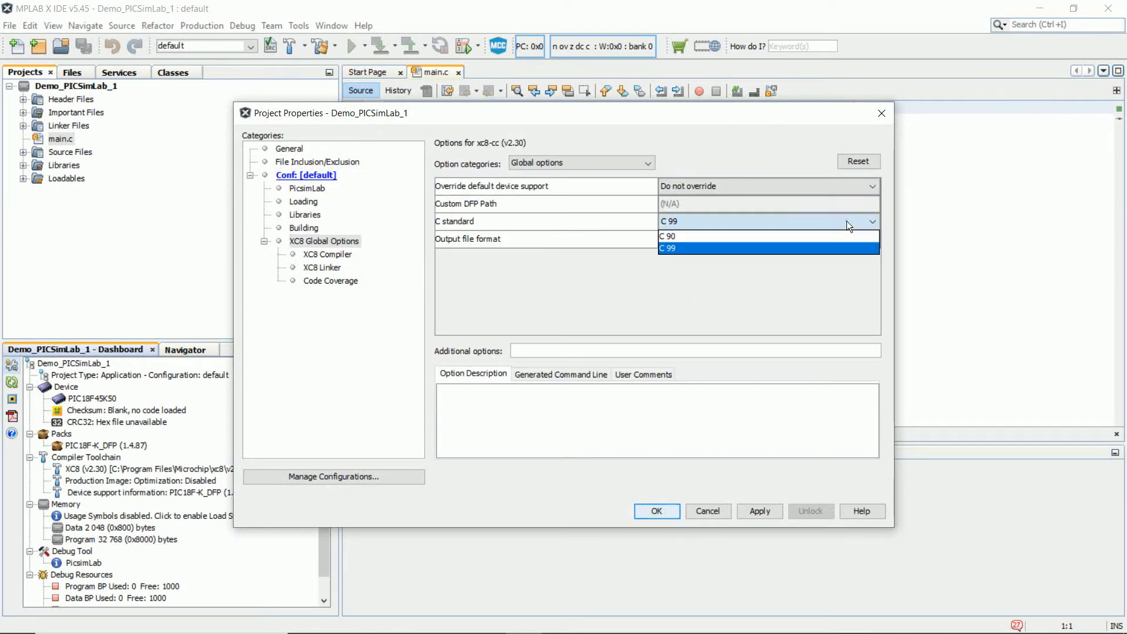
click(829, 234)
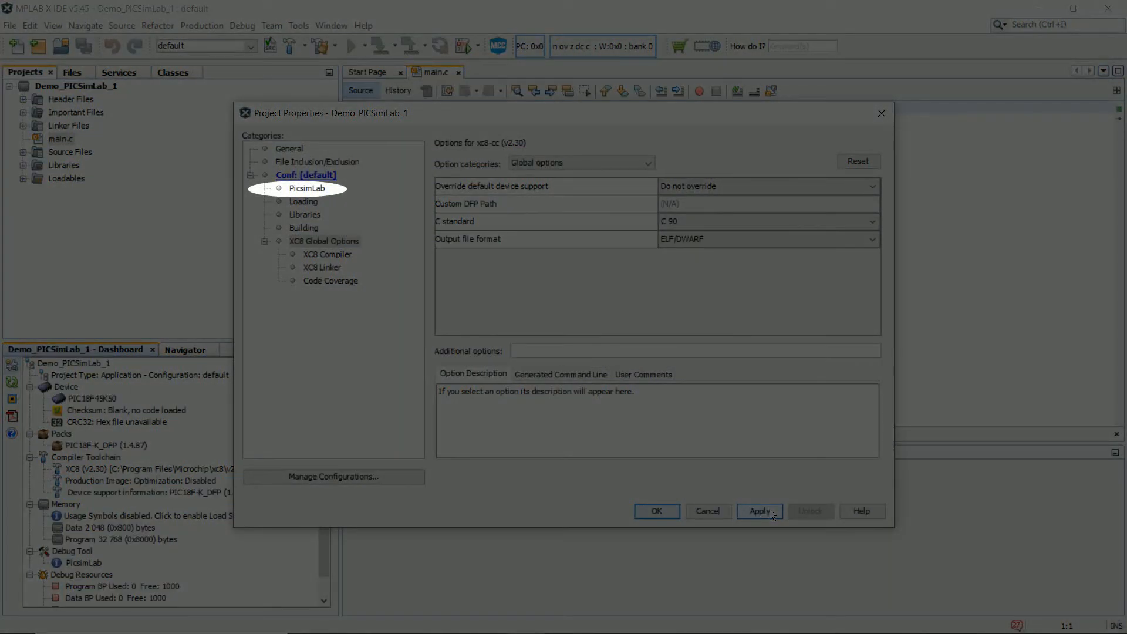
click(769, 512)
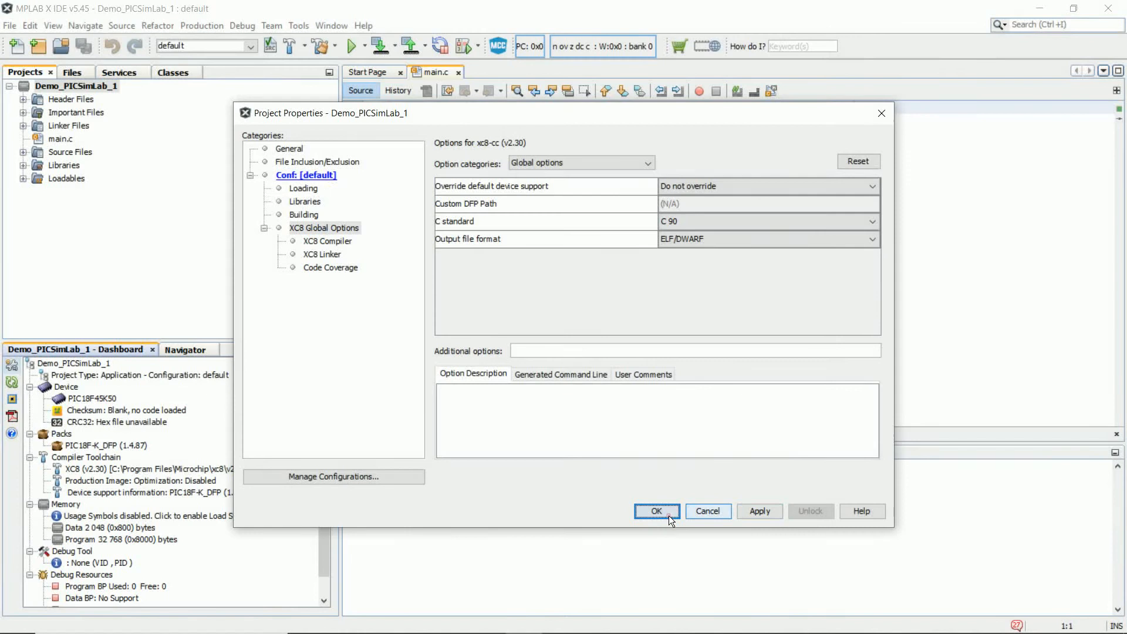
click(669, 515)
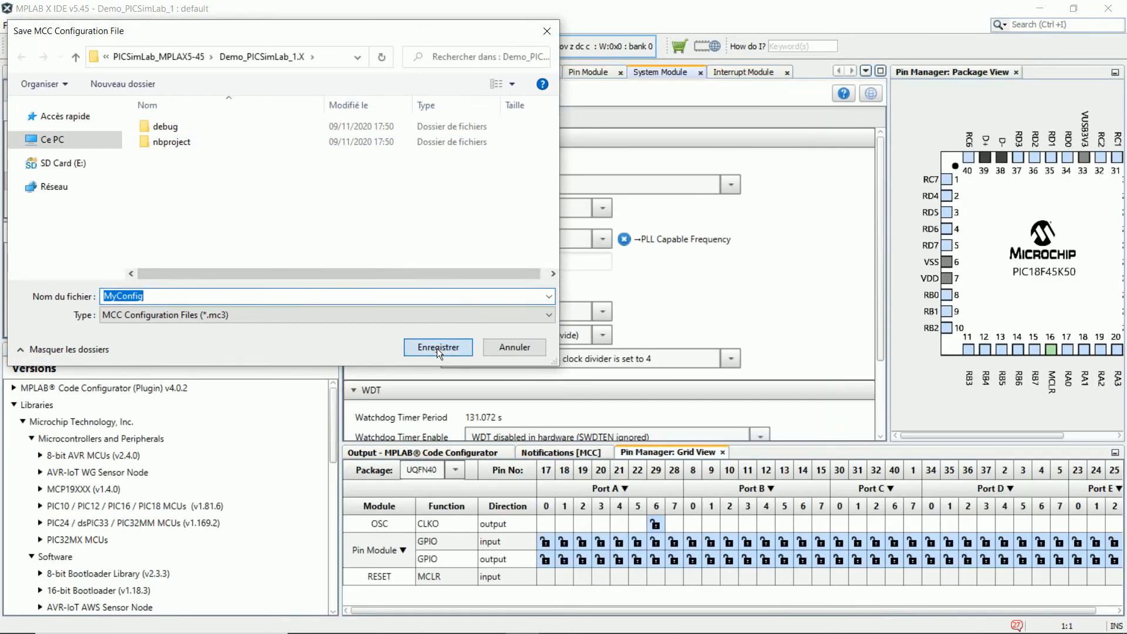
Step: Save the MCC configuration as MyConfig in the project folder, and set the System Module's internal clock to 4MHz
click(437, 348)
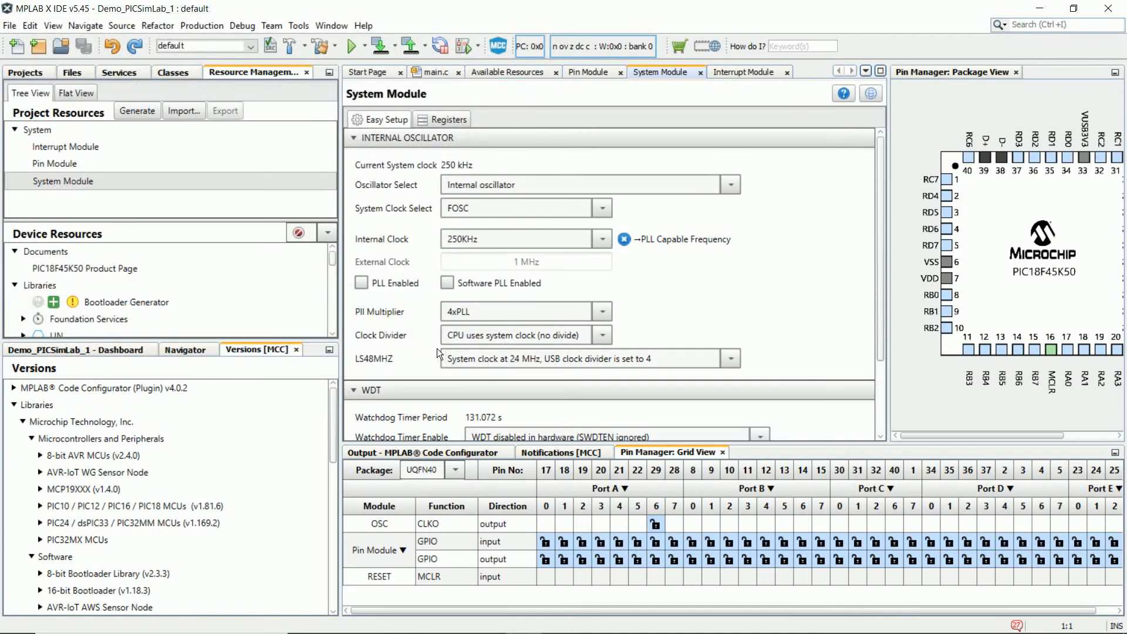
click(603, 238)
click(505, 294)
Step: Select the PDIP40 package, and assign pins RA4 to RA7 as GPIO outputs and RB4 as a GPIO input
click(454, 470)
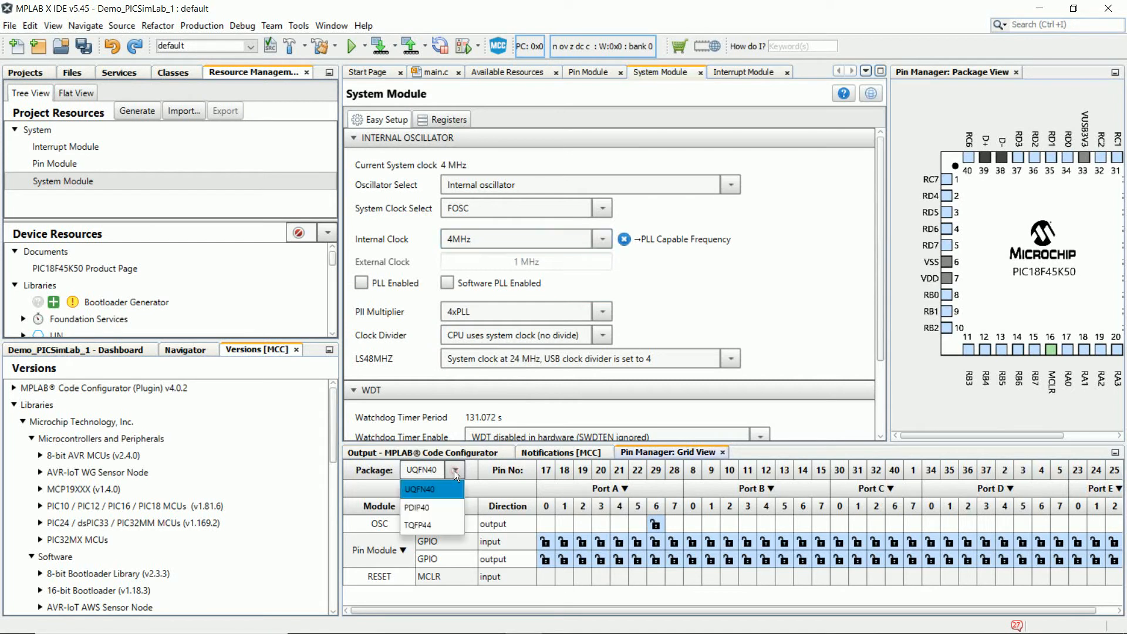
click(439, 507)
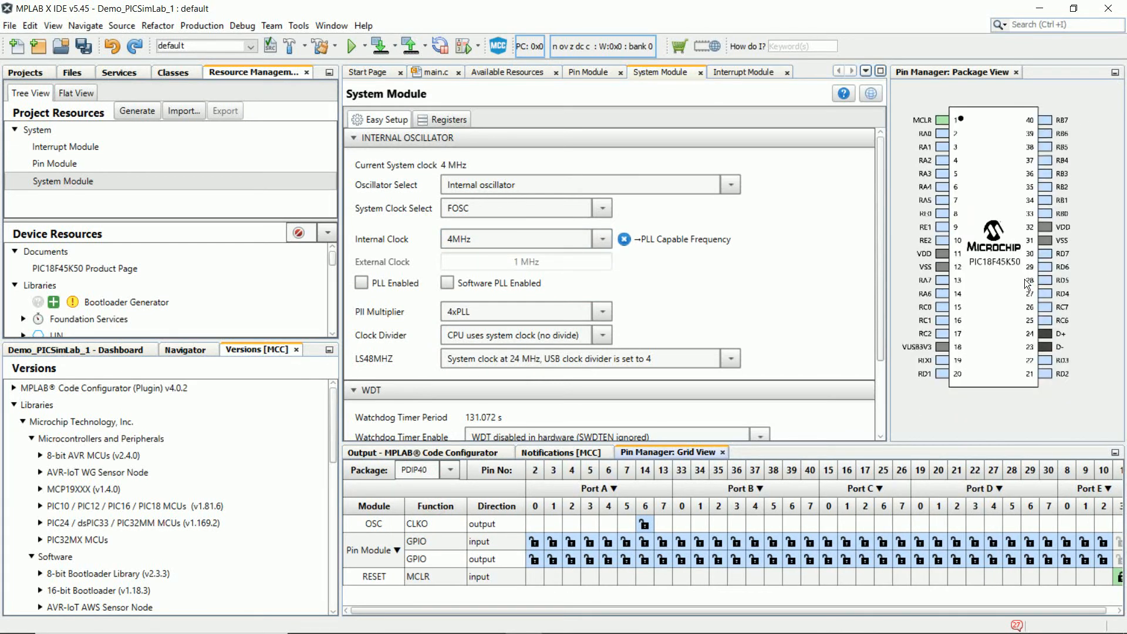
click(608, 560)
click(627, 560)
click(645, 560)
click(664, 559)
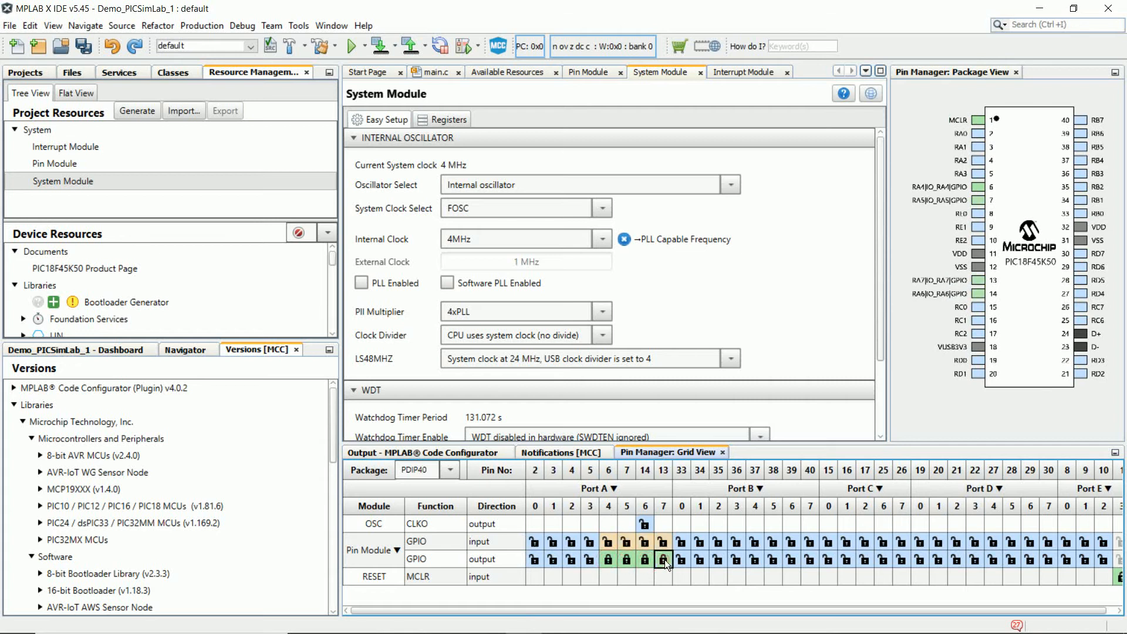
click(756, 541)
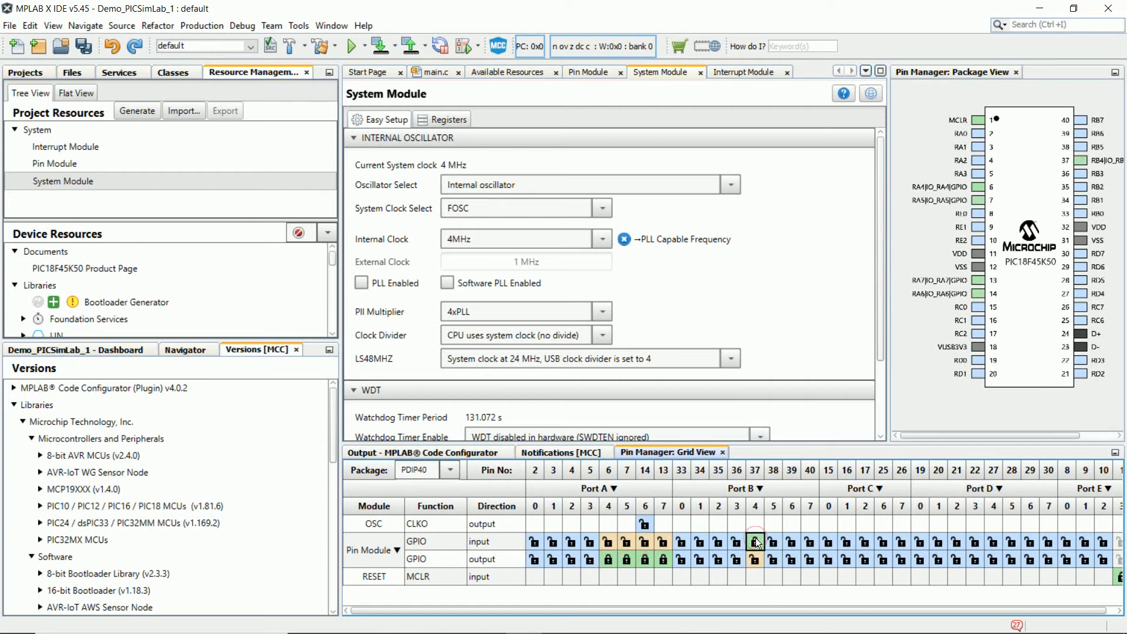
Step: Give pins RA4, RA5, RA6 and RA7 the custom names D2, D3, D4 and D5 in the Pin Module
click(54, 164)
click(520, 171)
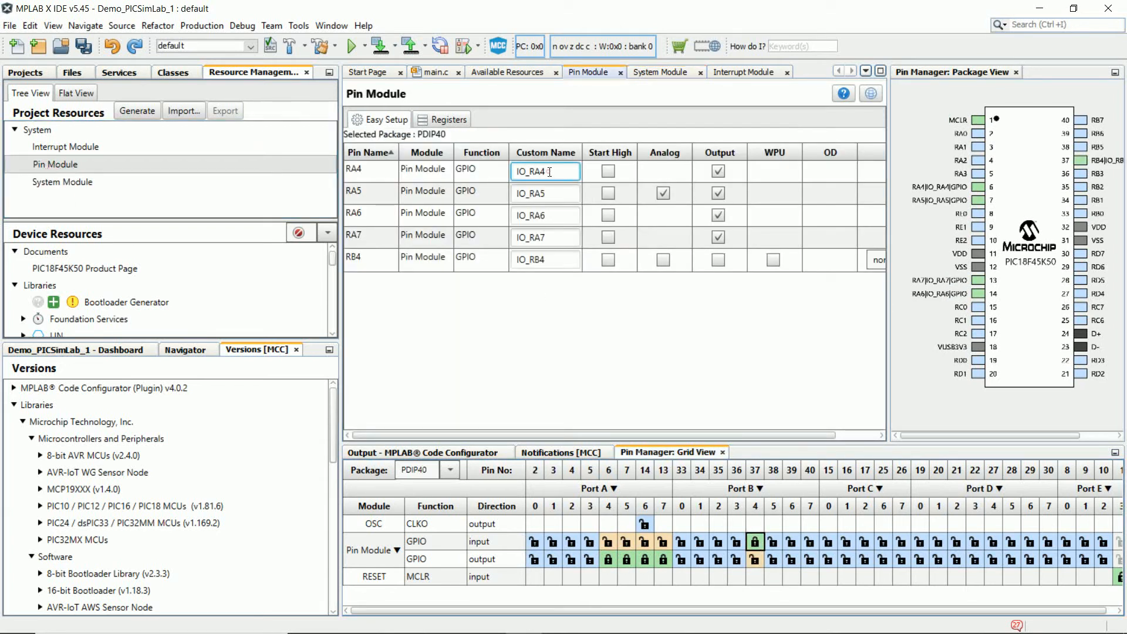
double_click(520, 171)
text(D2)
double_click(517, 193)
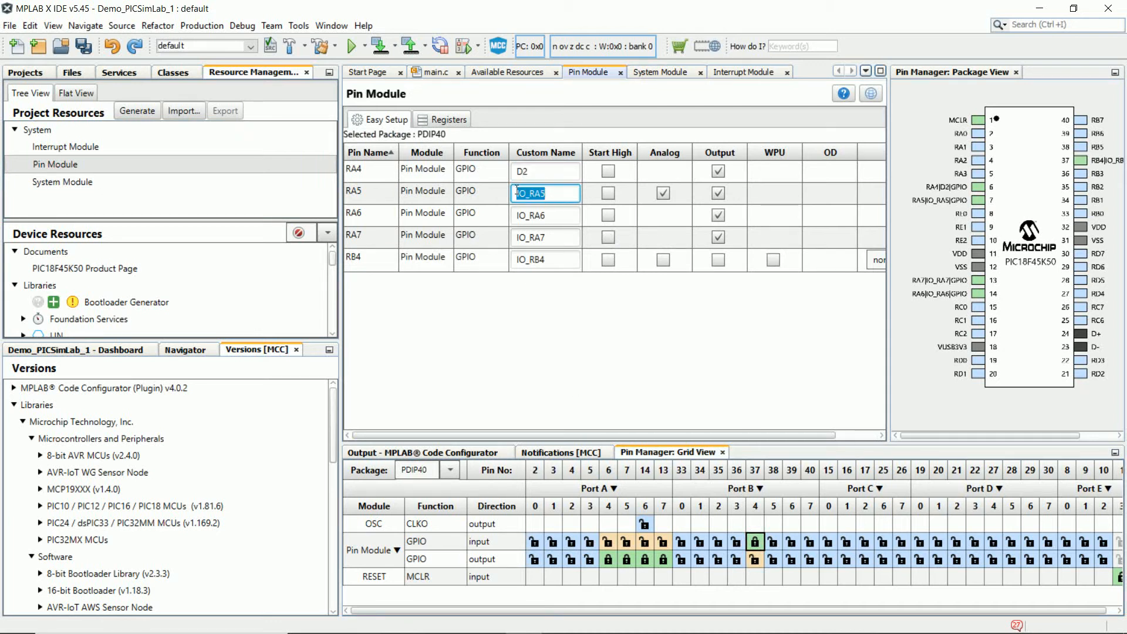
text(D3)
double_click(512, 208)
text(D4)
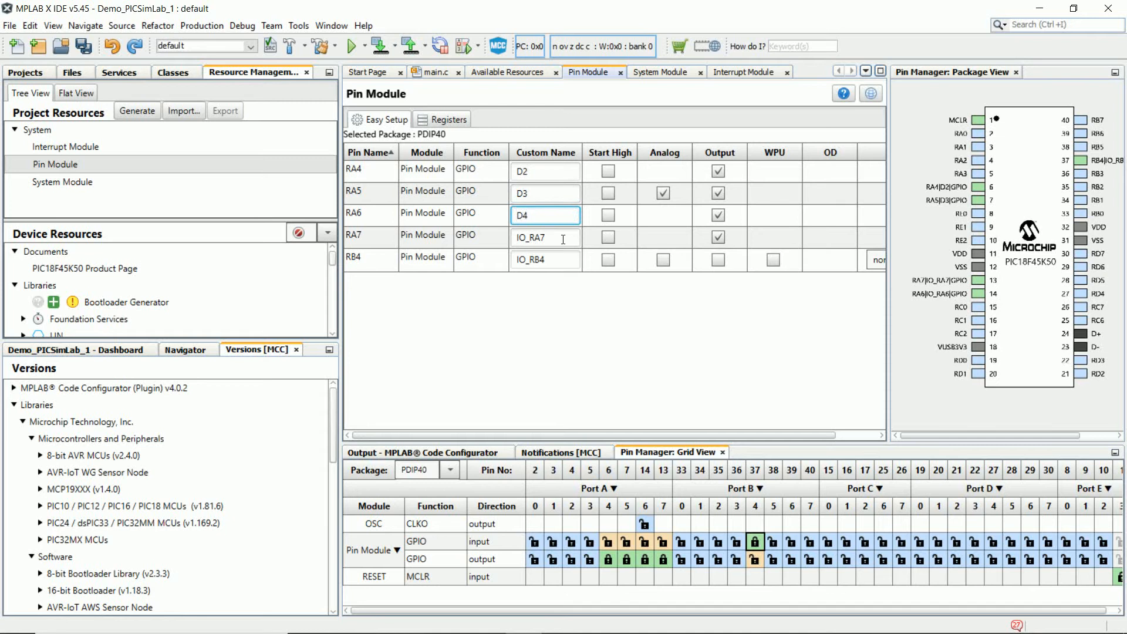
double_click(514, 234)
text(D5)
Step: Give pin RB4 the custom name S1, and set the D3 and D5 outputs to start high
double_click(516, 259)
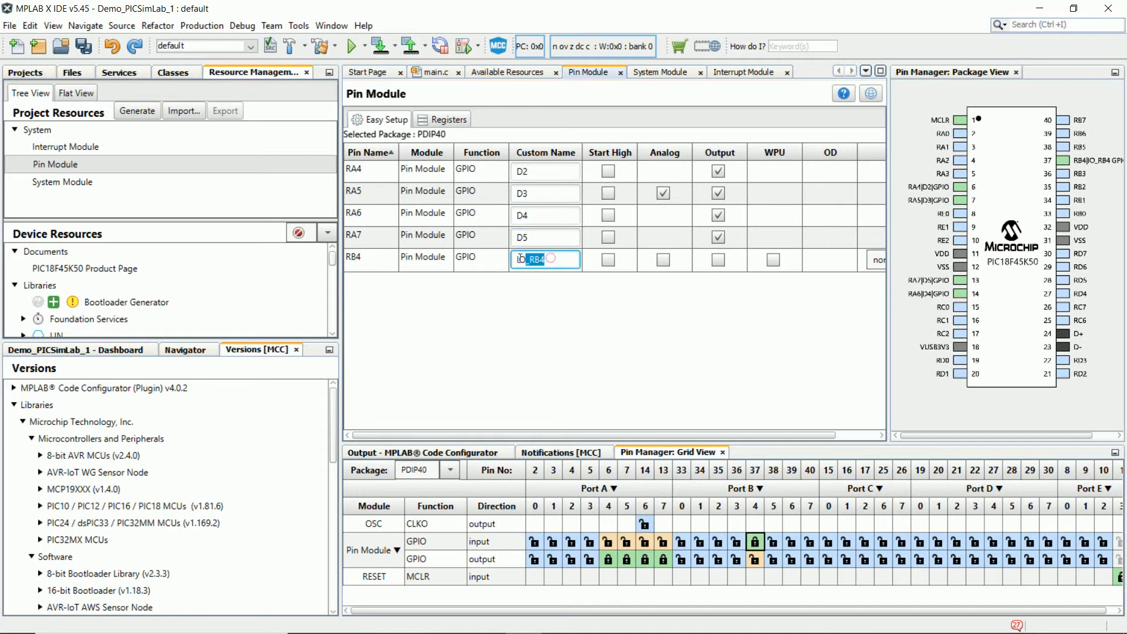
text(S1)
click(609, 191)
click(609, 236)
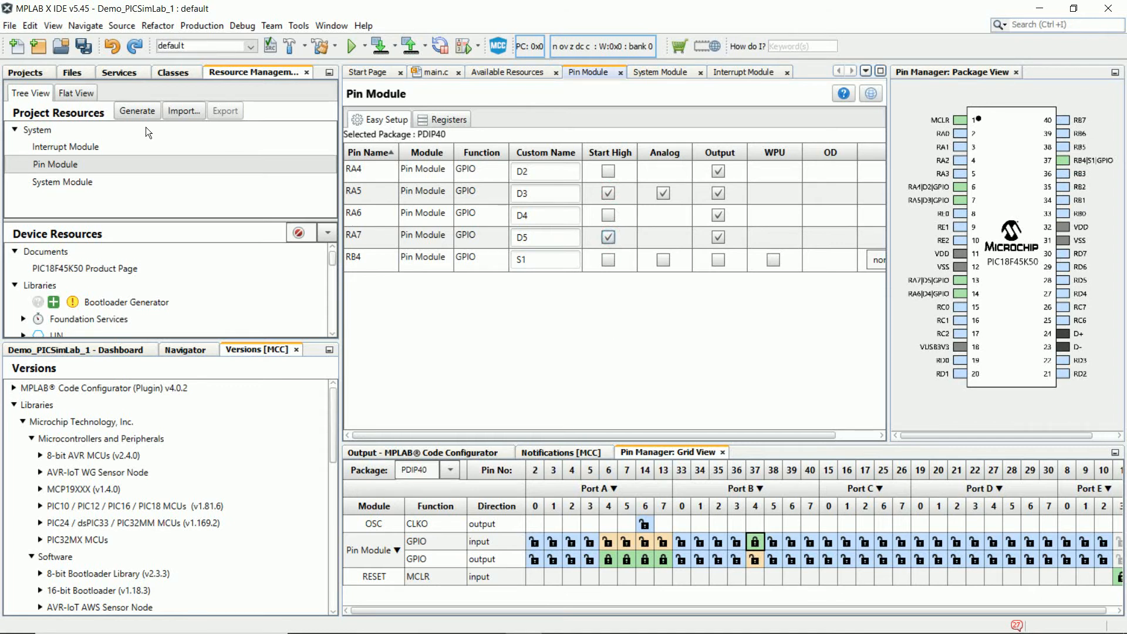
Step: Generate the MCC code, merge all the generated content into main.c, and display main.c in the project's editor
click(138, 111)
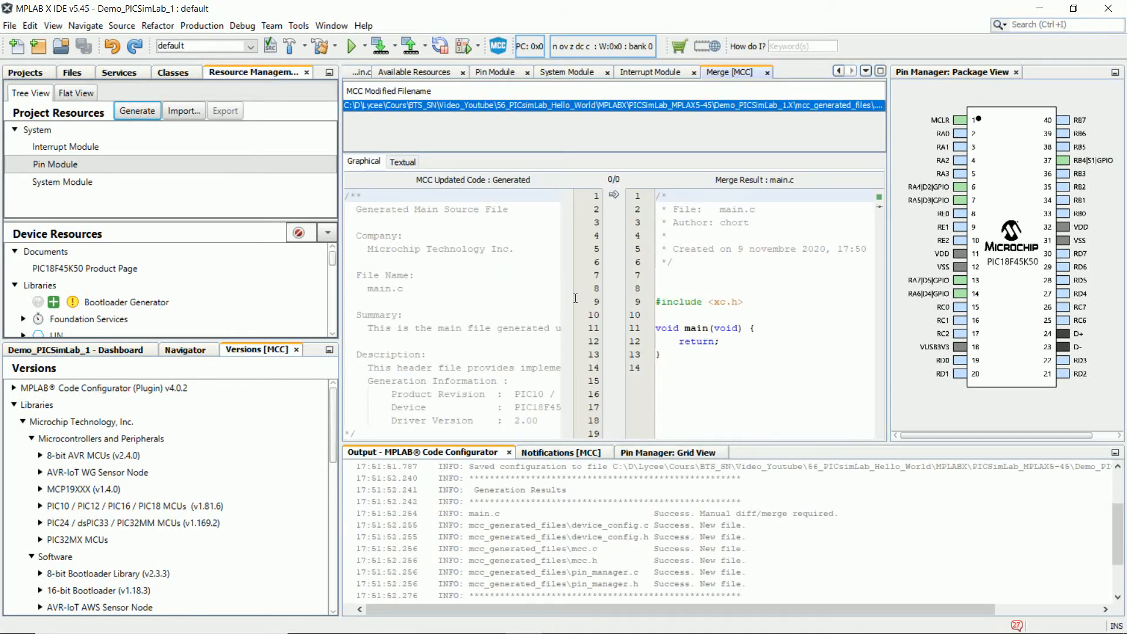
click(615, 195)
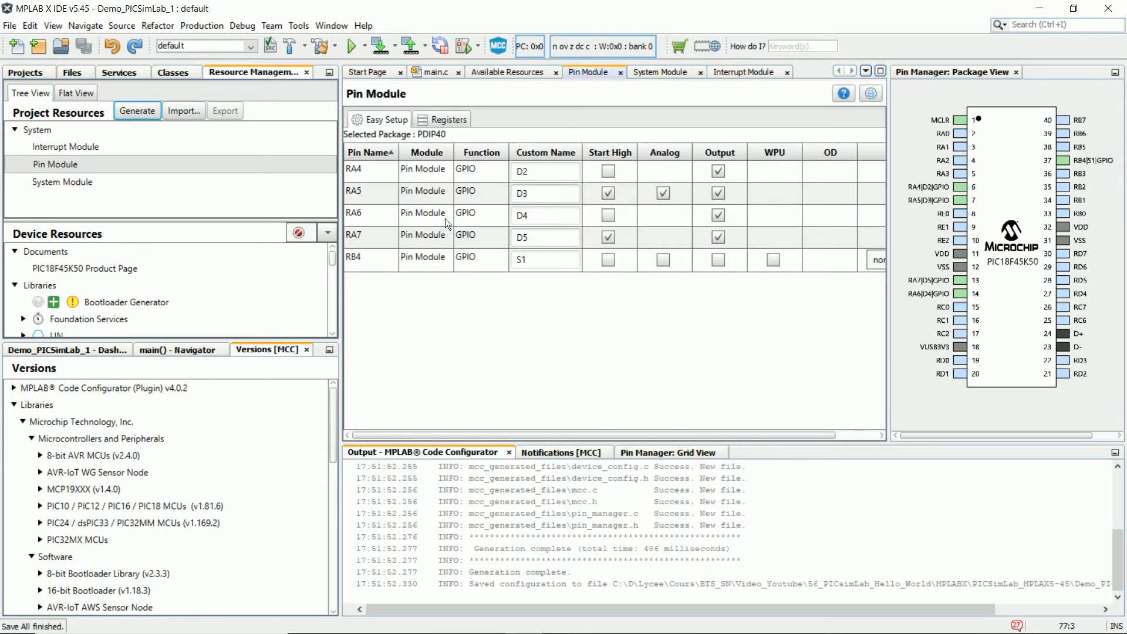
click(26, 72)
click(437, 72)
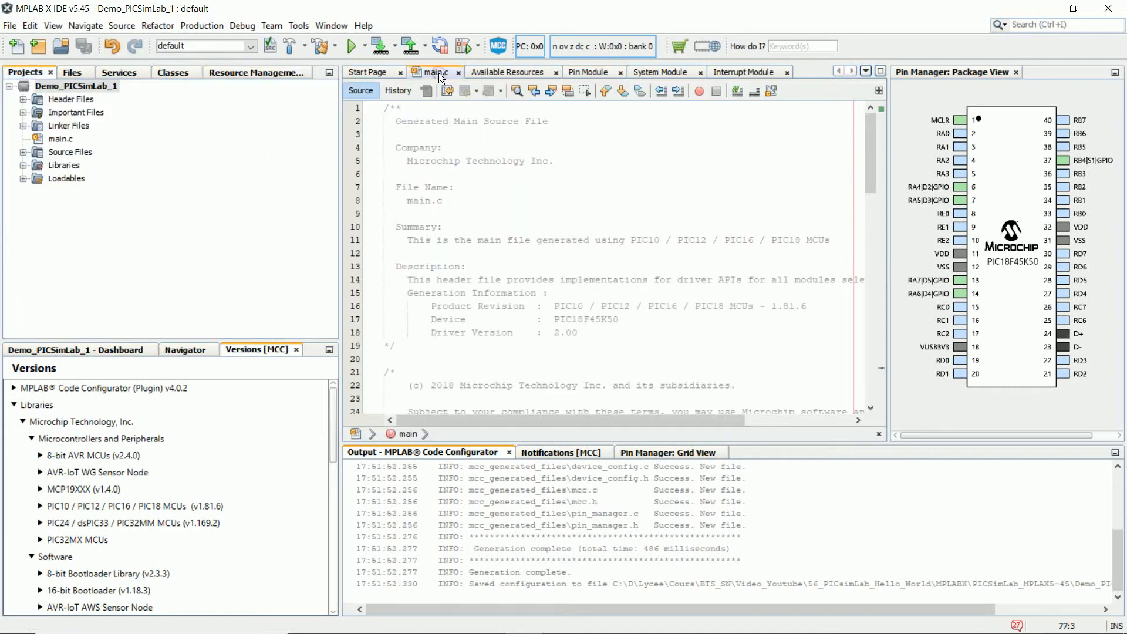
Step: Add the statement D5_SetHigh(); at the end of the else block in main.c, and clean and build the project
drag(871, 187, 869, 347)
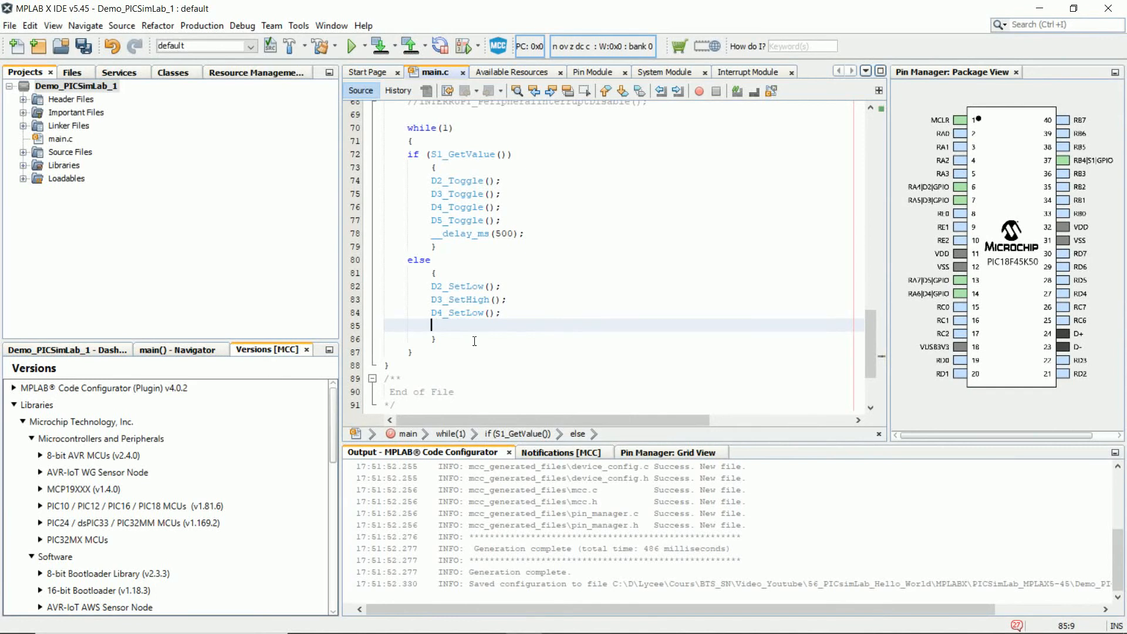
click(432, 325)
text(D5)
key(ctrl+space)
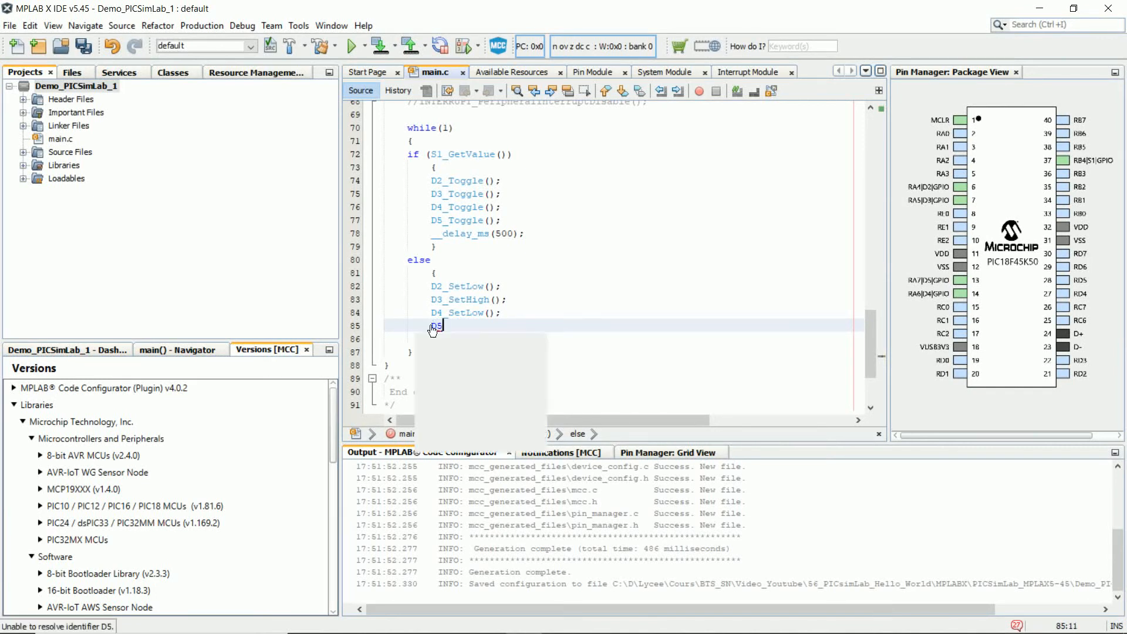
double_click(470, 407)
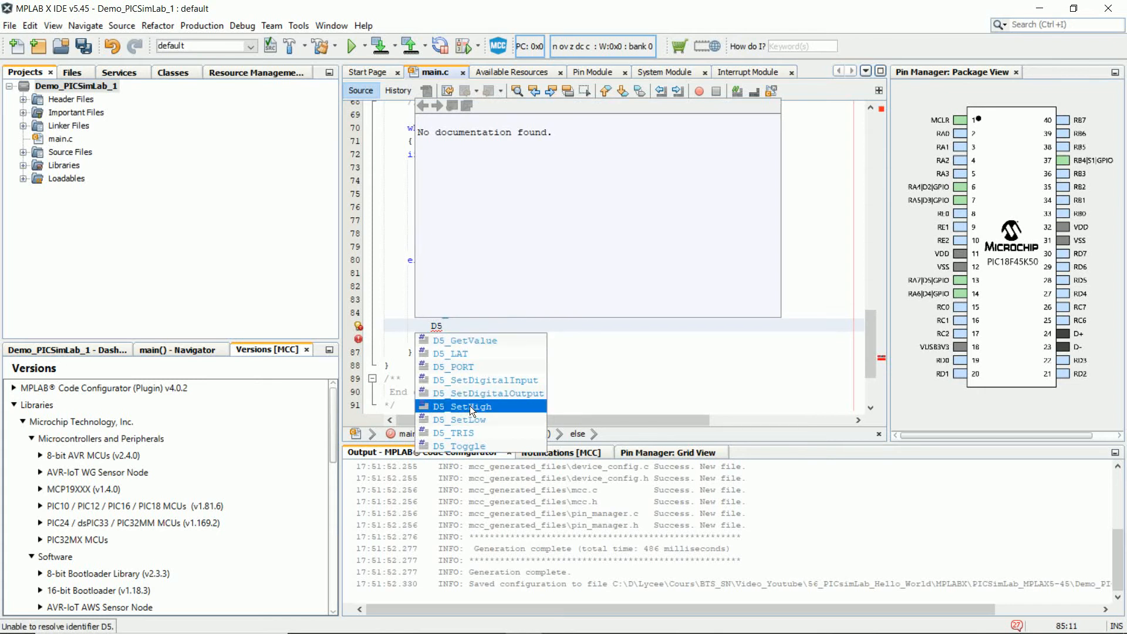
text(())
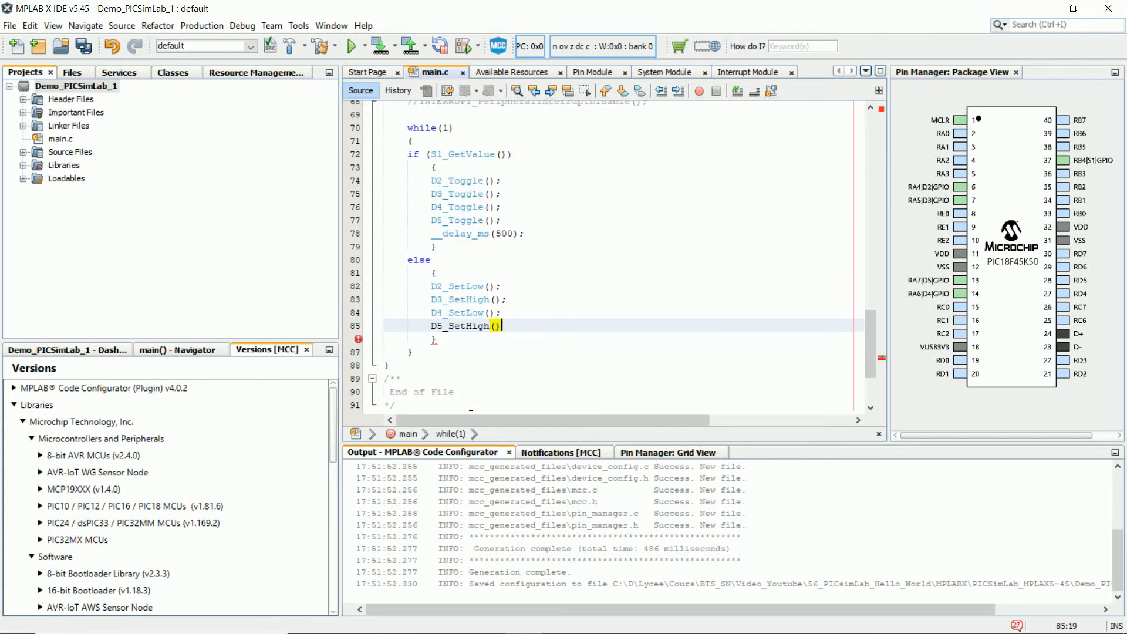
text(;)
click(661, 299)
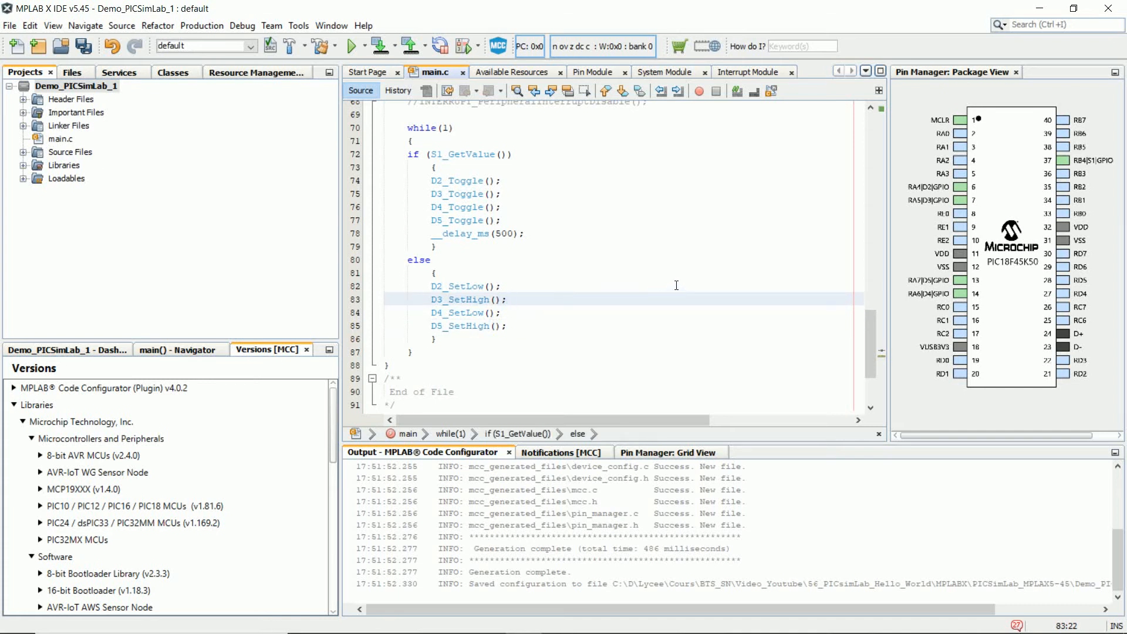
click(325, 46)
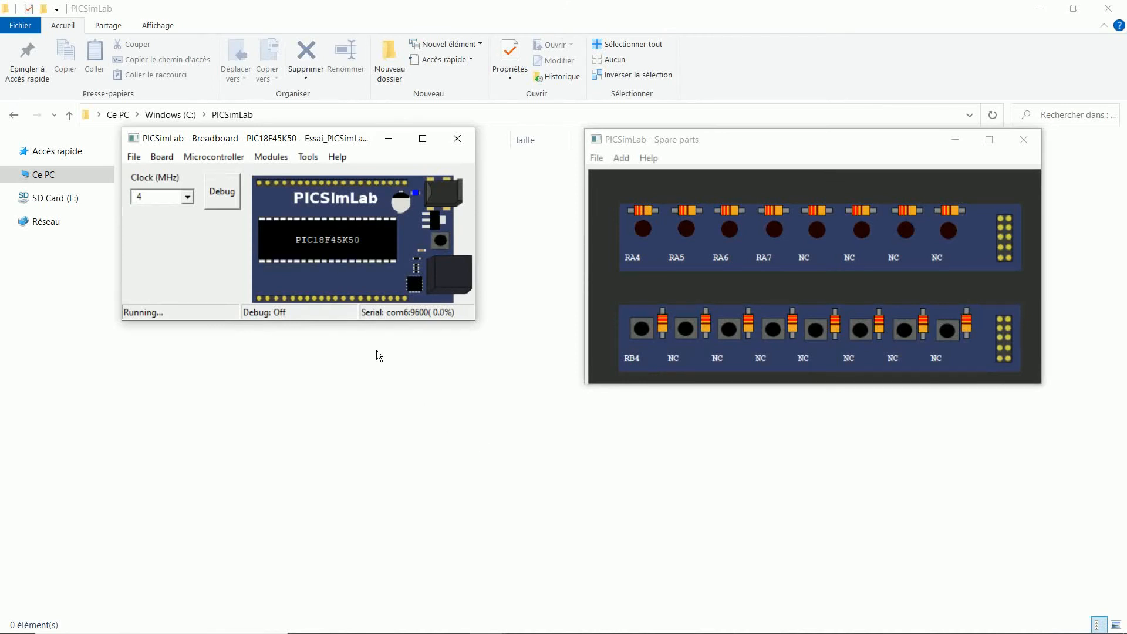
Step: Switch to PICSimLab and check the pin assignments in the properties of the LEDs spare part
click(227, 156)
click(227, 157)
click(867, 255)
right_click(867, 255)
click(888, 259)
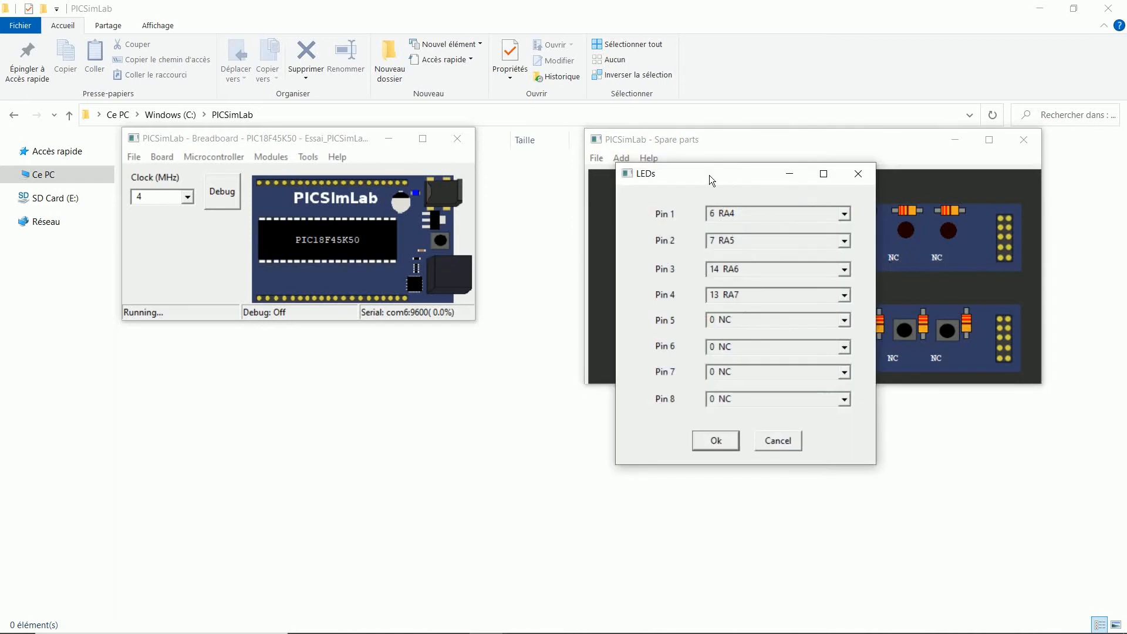
drag(709, 175, 908, 183)
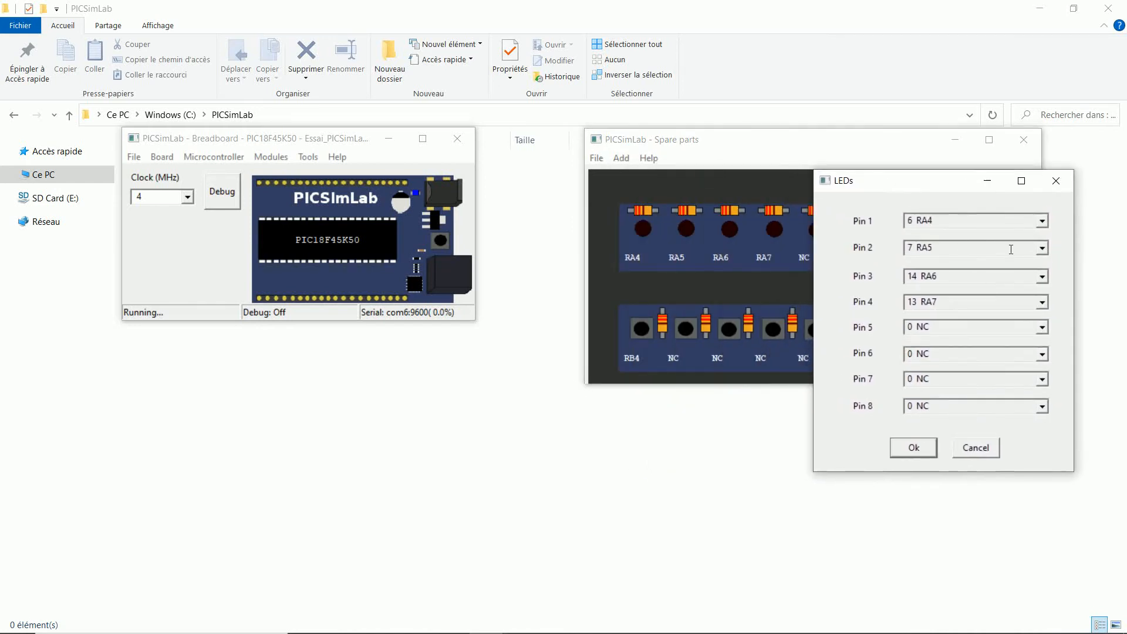
click(1062, 182)
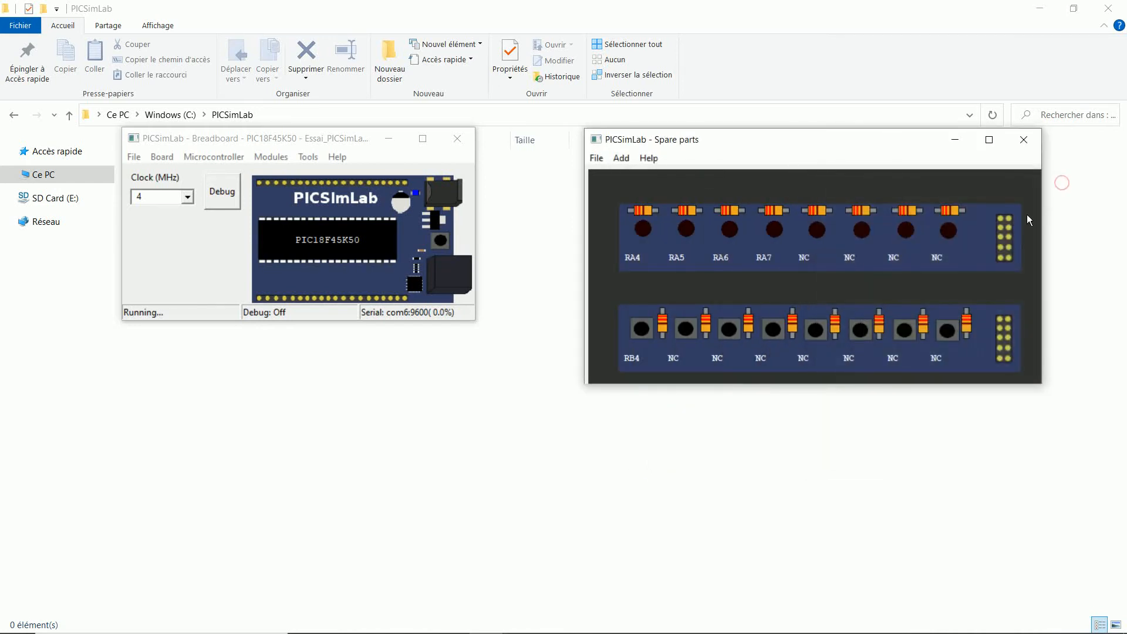
Step: Check the pin assignments and active level in the properties of the push buttons spare part
right_click(823, 359)
click(850, 361)
drag(705, 281, 817, 276)
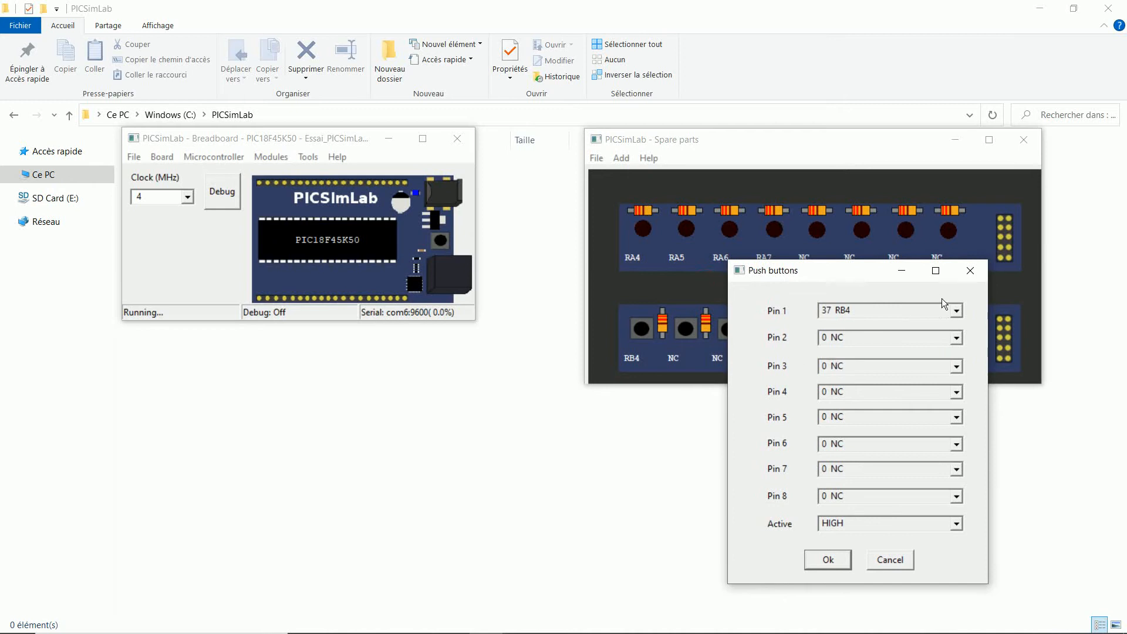
click(969, 270)
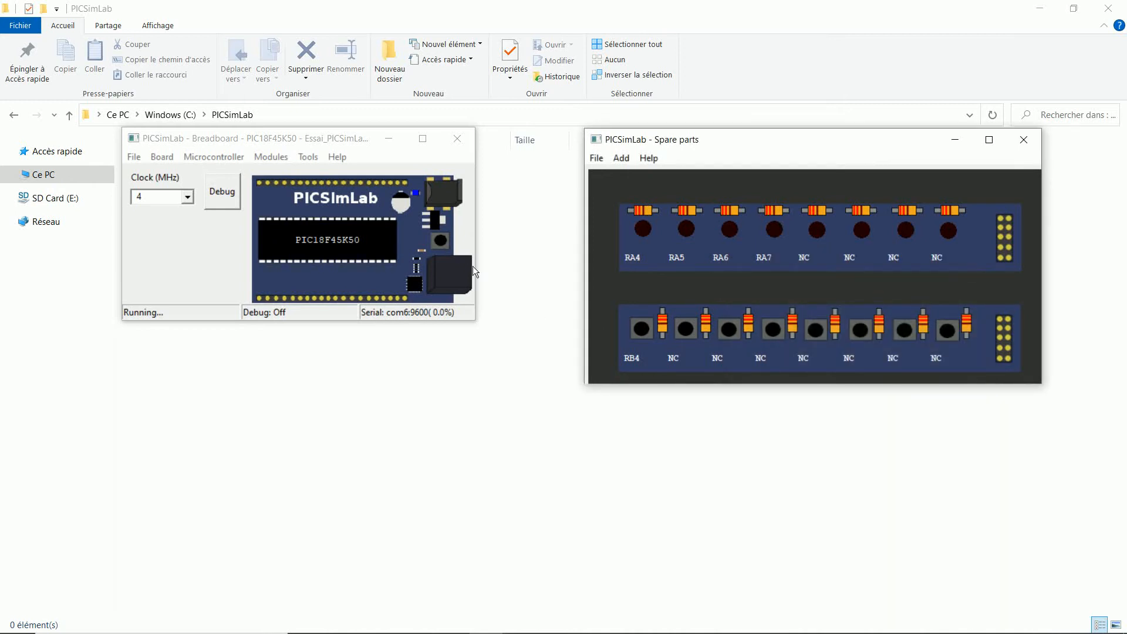
Step: Open the PICSimLab online help contents and examine the wiring diagram of the LEDs spare part
click(340, 157)
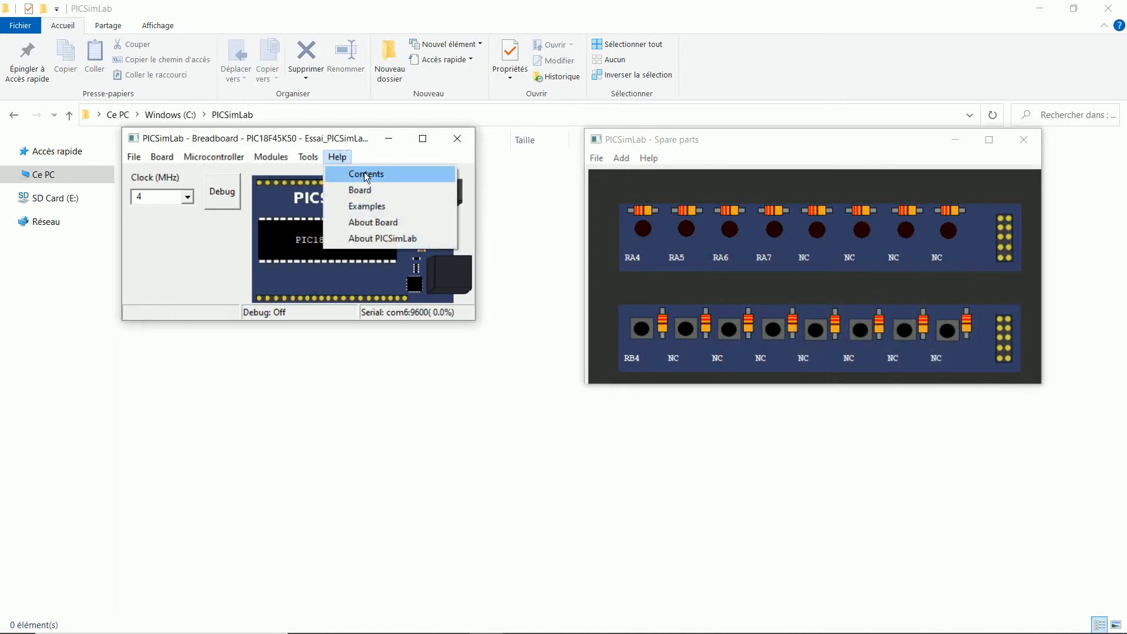
click(365, 174)
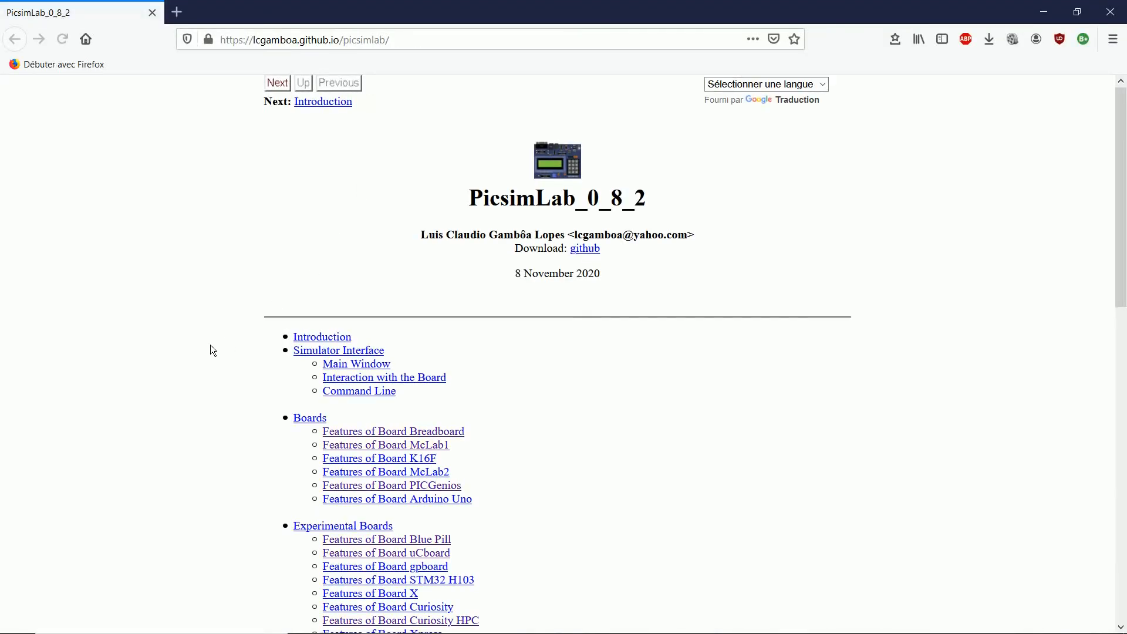
scroll(213, 351, down, 6)
scroll(210, 344, down, 4)
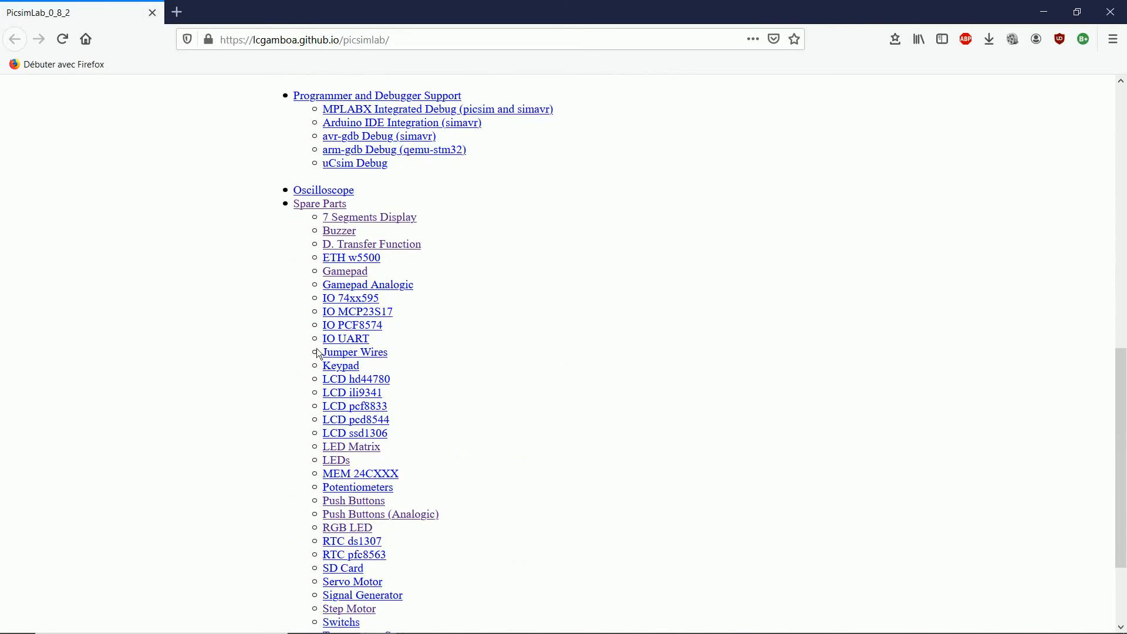
click(340, 461)
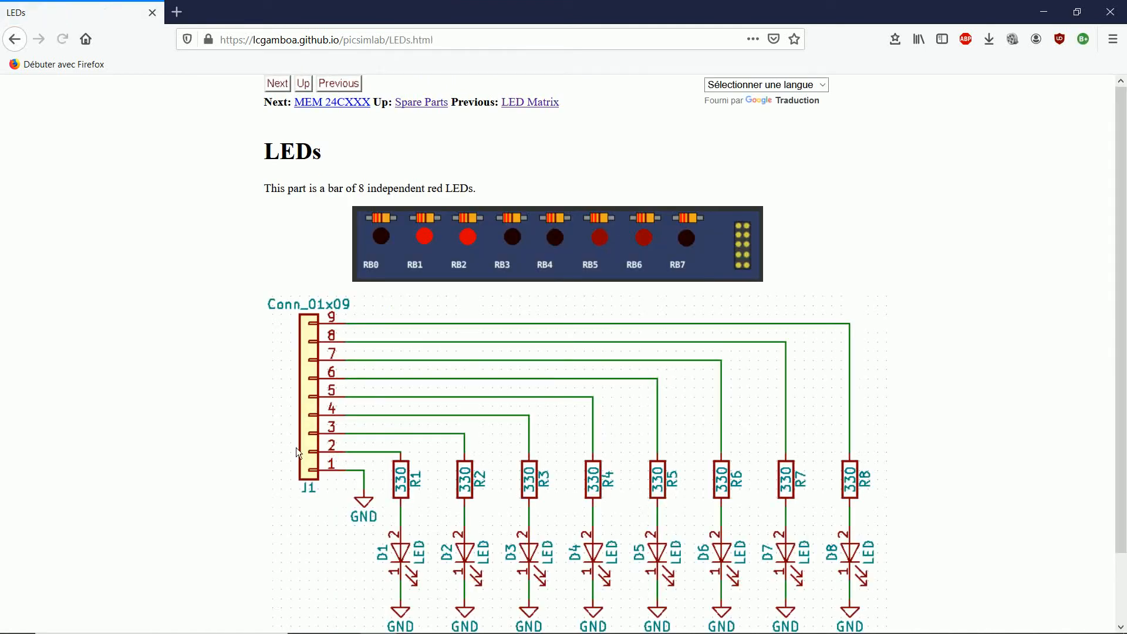
scroll(169, 390, down, 2)
scroll(169, 390, down, 1)
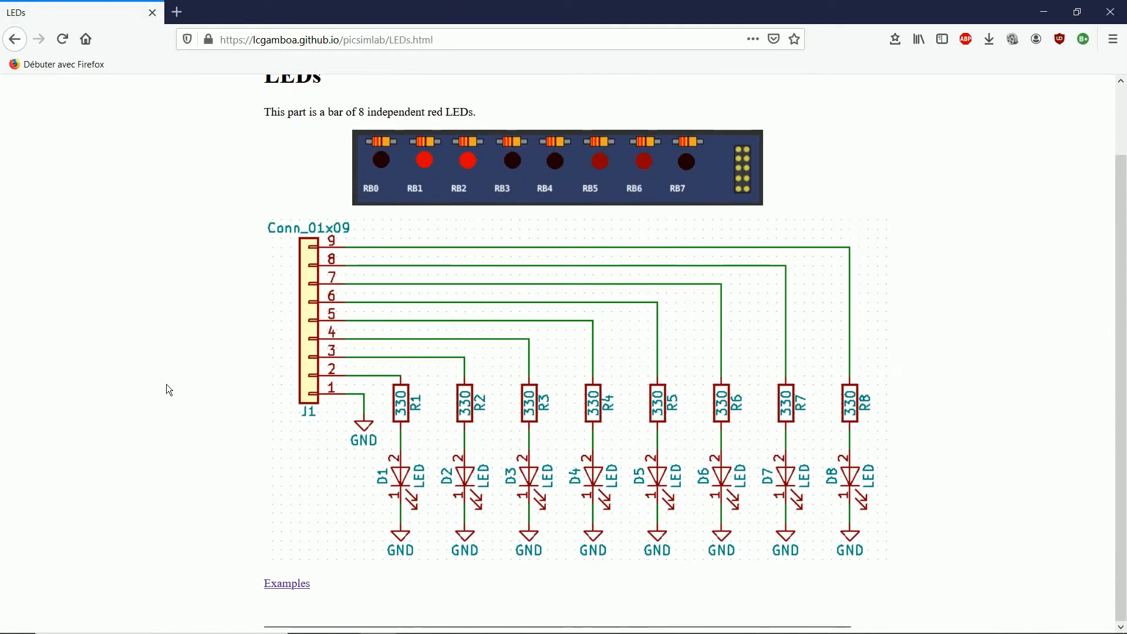
Step: Examine the full wiring diagram of the Push Buttons spare part in the online help, and close the help page
click(13, 41)
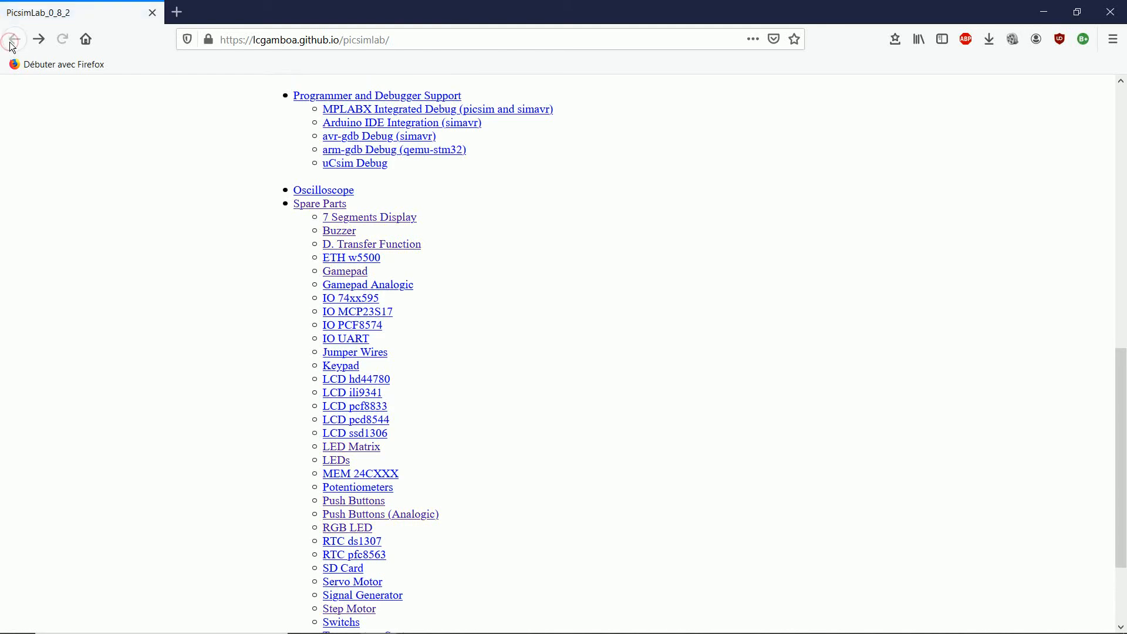
click(348, 500)
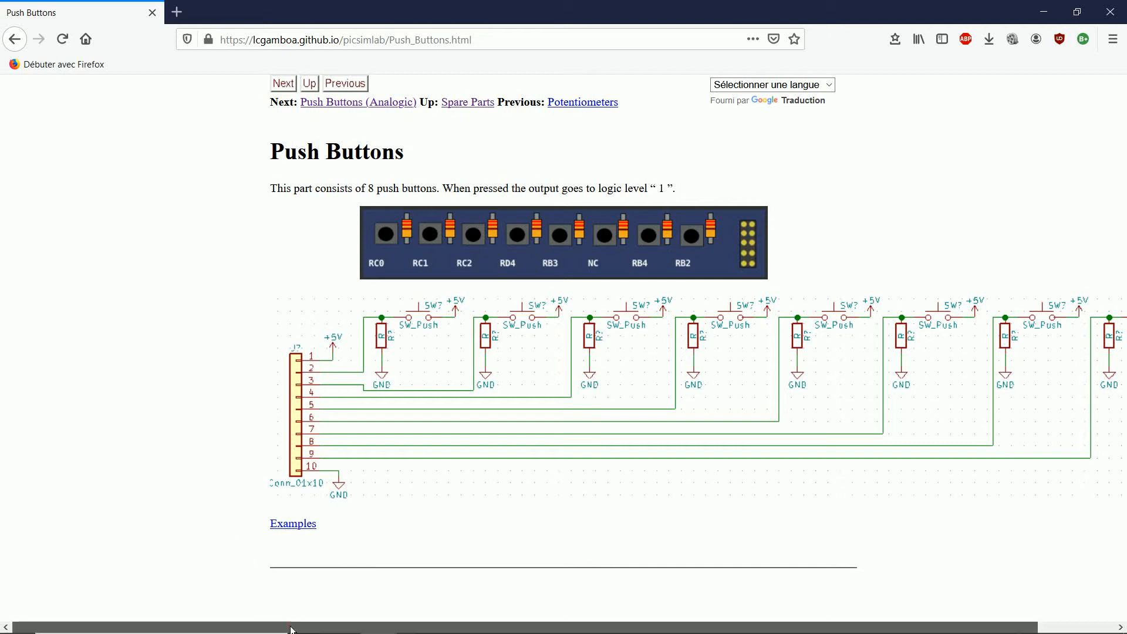
drag(290, 627, 367, 628)
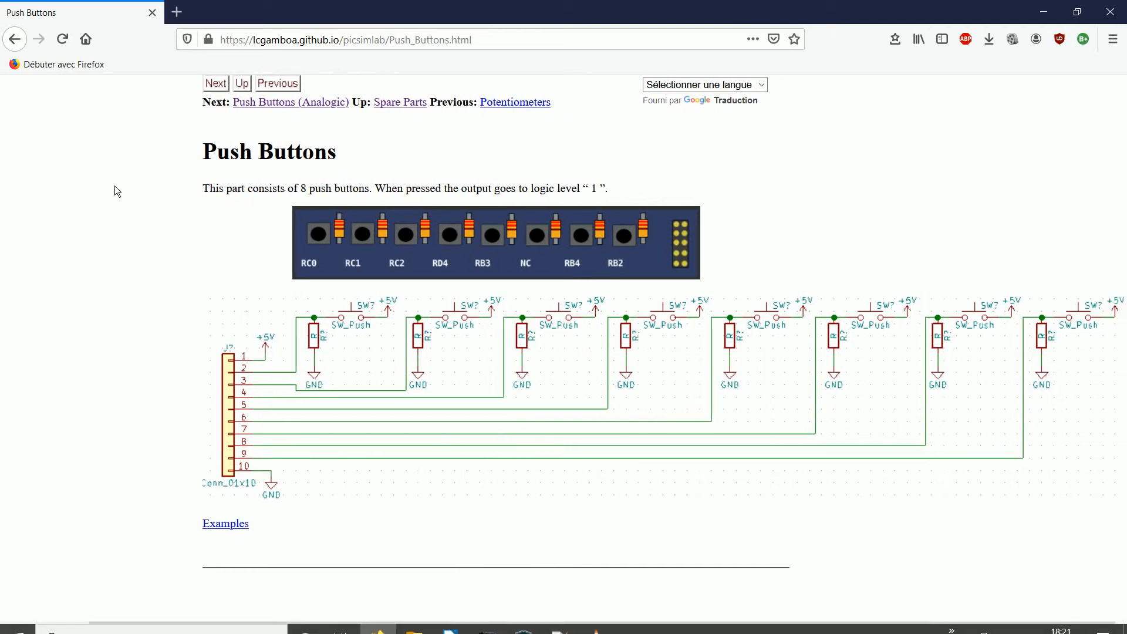
click(153, 13)
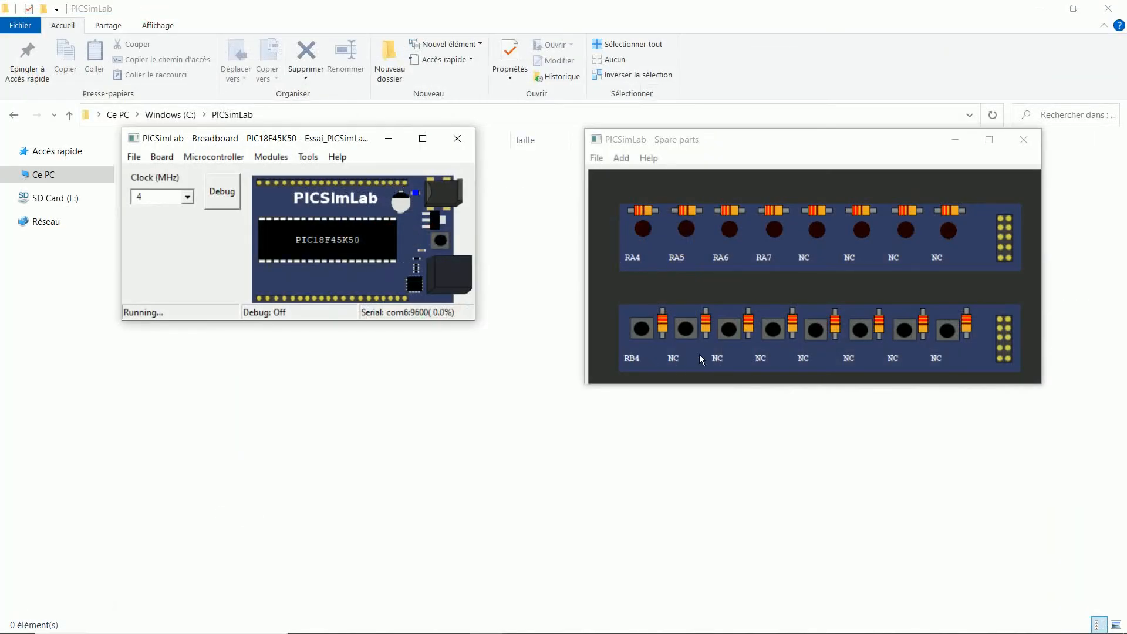
Step: Set the active level of the push buttons spare part to LOW
right_click(696, 354)
click(724, 358)
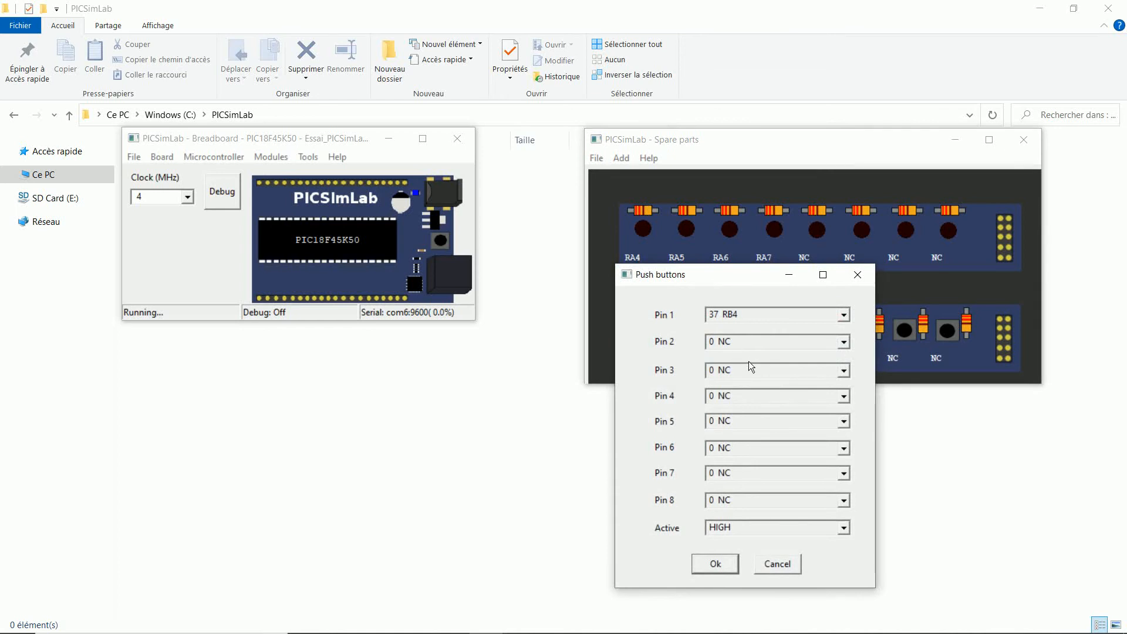
click(840, 530)
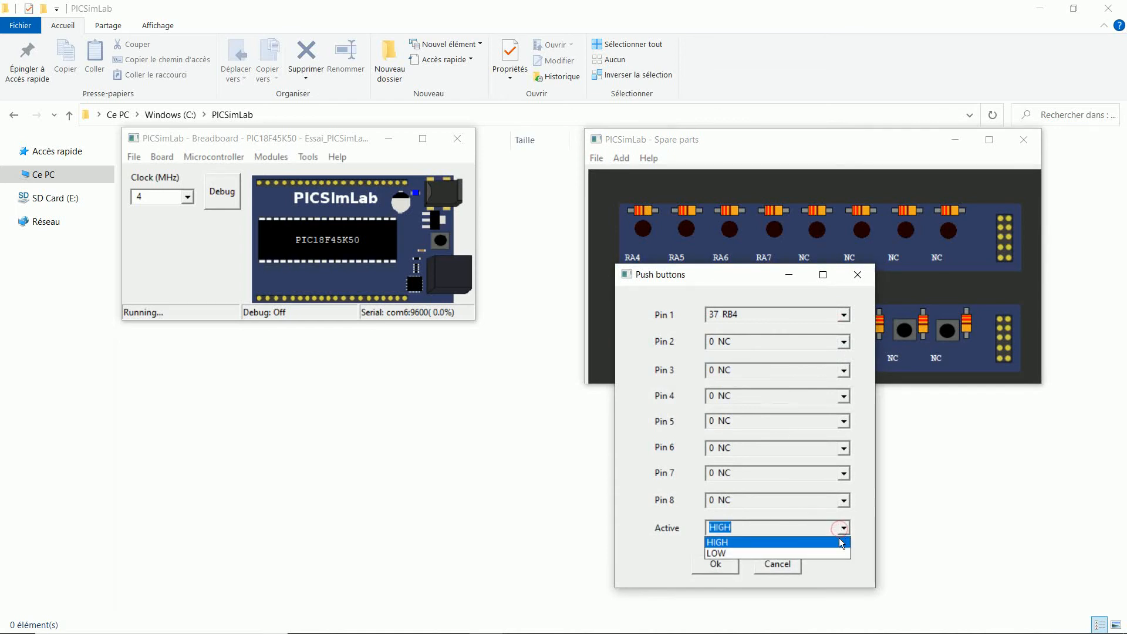
click(837, 551)
click(720, 565)
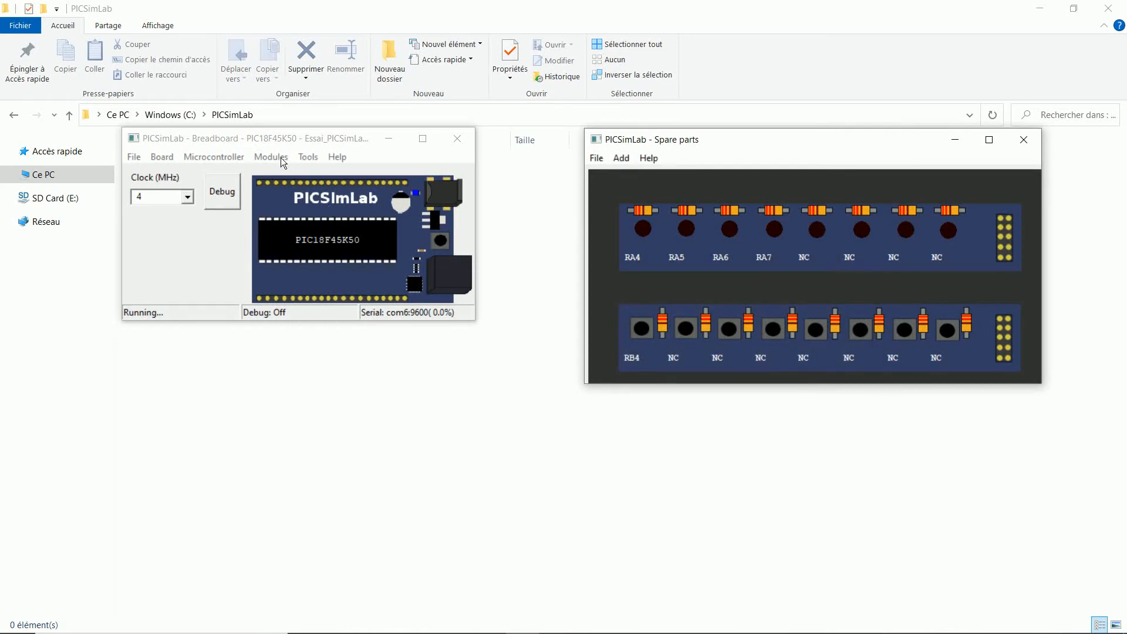
Step: Show the oscilloscope module, and assign channel 1 to pin 6 RA4 and channel 2 to pin 7 RA5
click(281, 157)
click(291, 174)
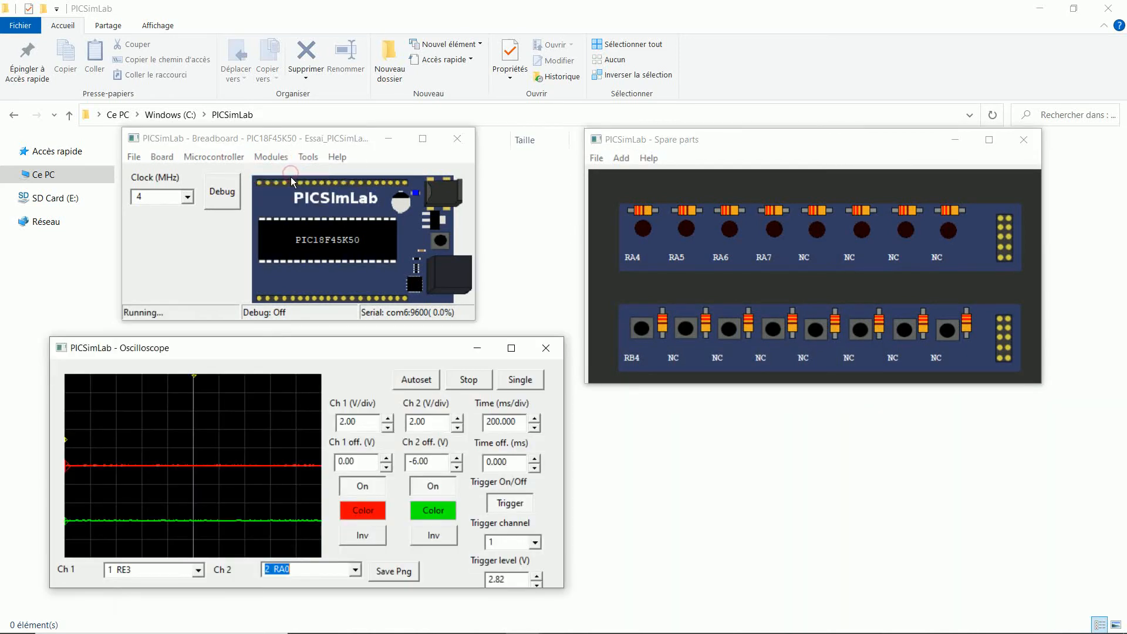
click(199, 573)
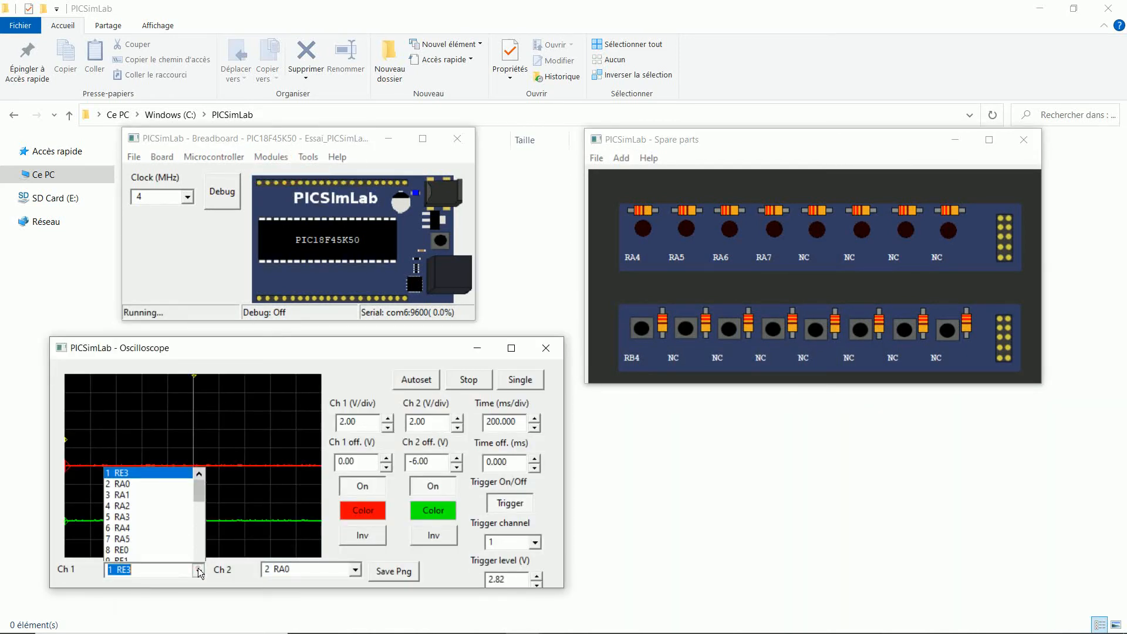
click(174, 511)
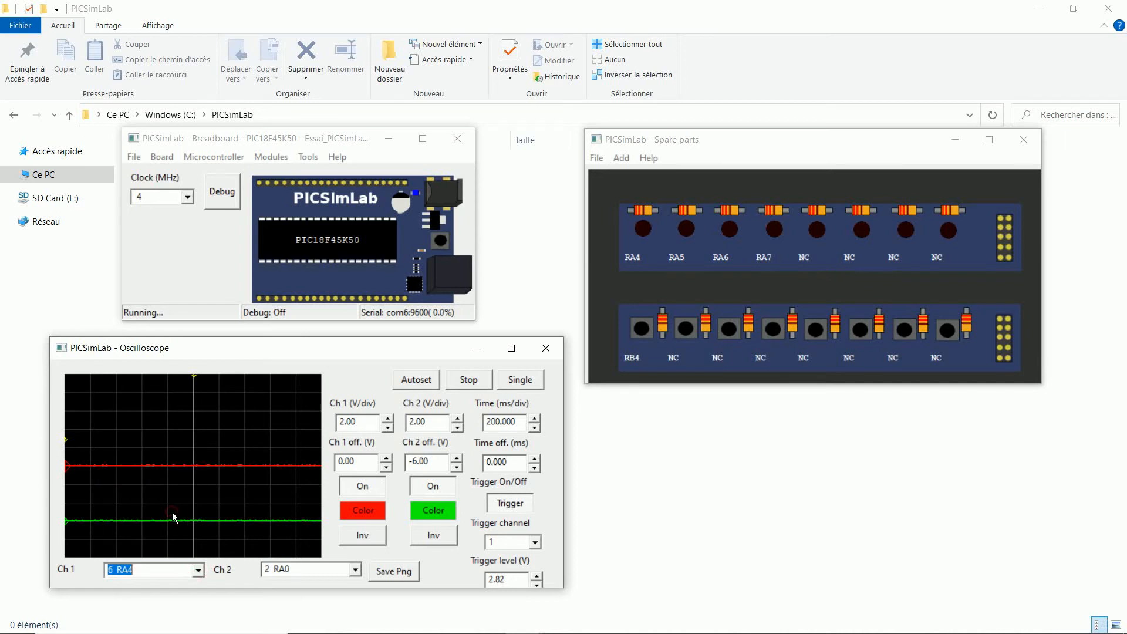
click(357, 570)
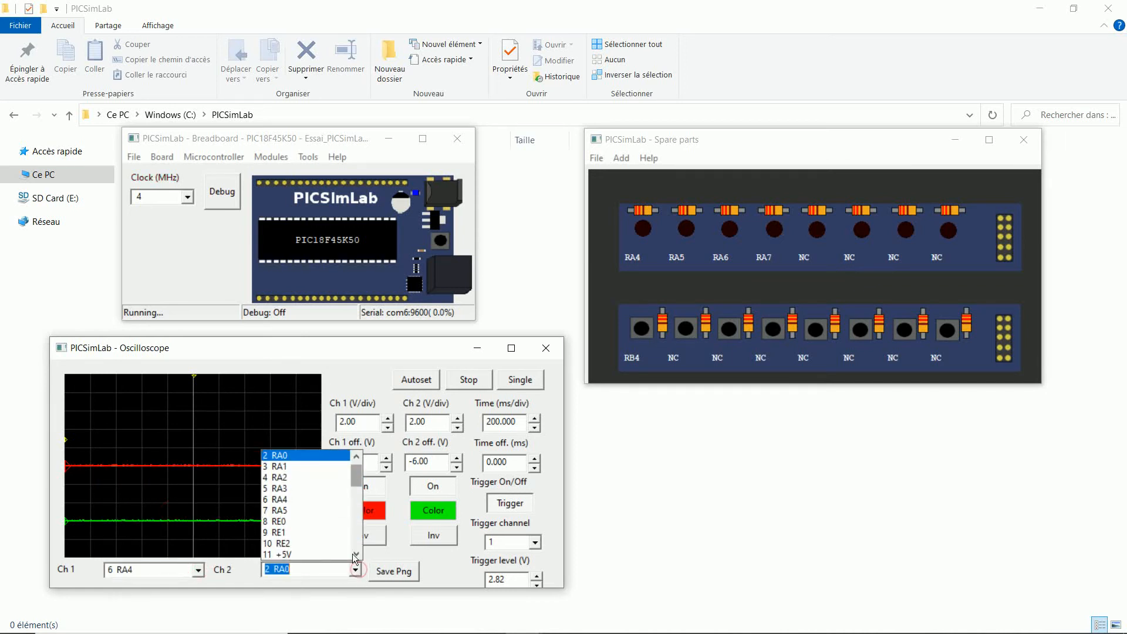
click(339, 509)
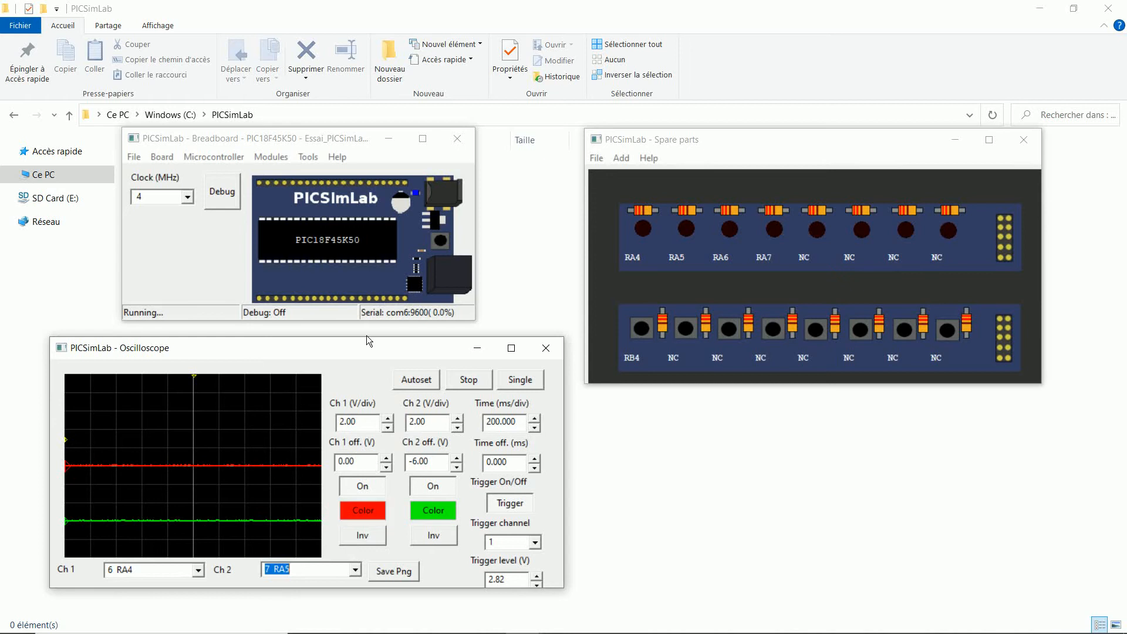
Step: Open the How To's PDF on using MPLABX to program and debug PICsimLab from the online help, at 70% zoom
click(337, 156)
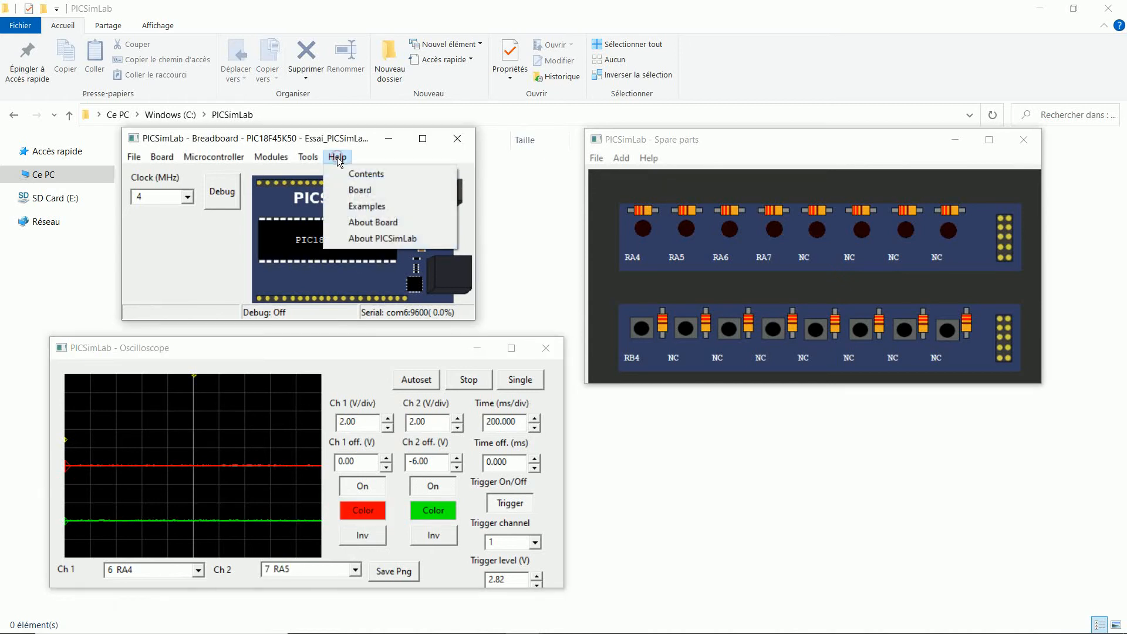
click(358, 175)
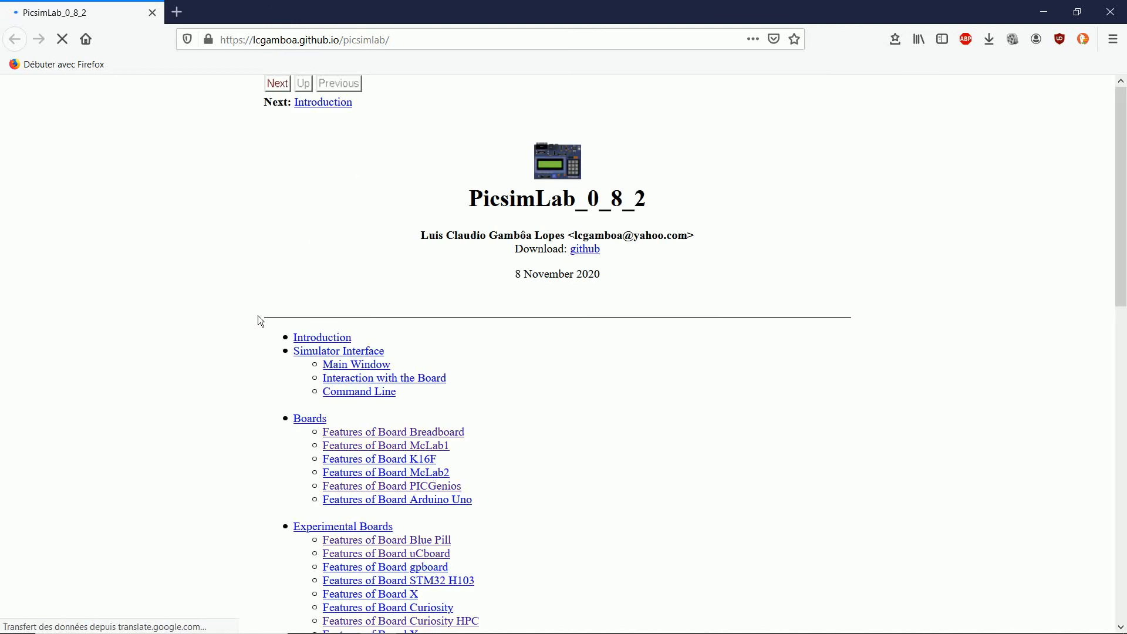
scroll(223, 354, down, 12)
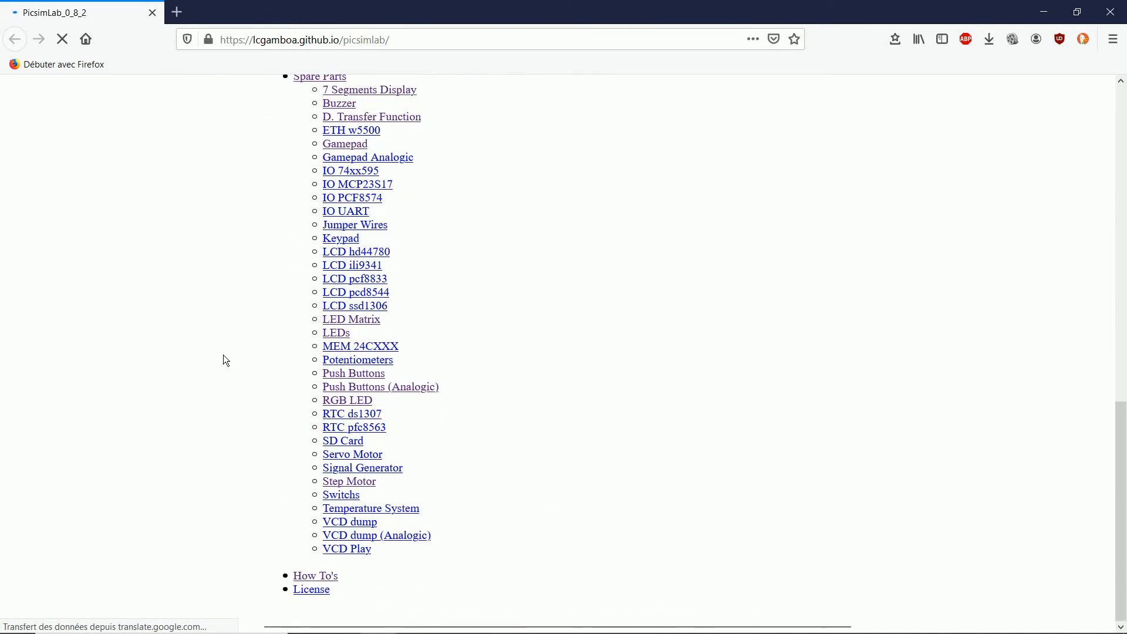
click(328, 576)
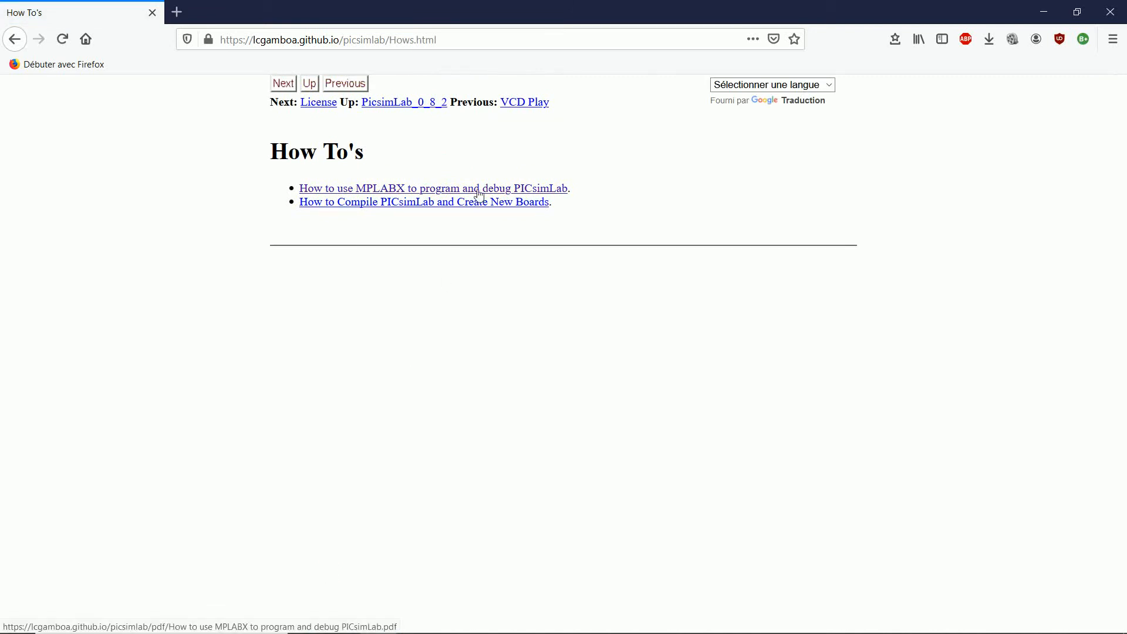
click(477, 189)
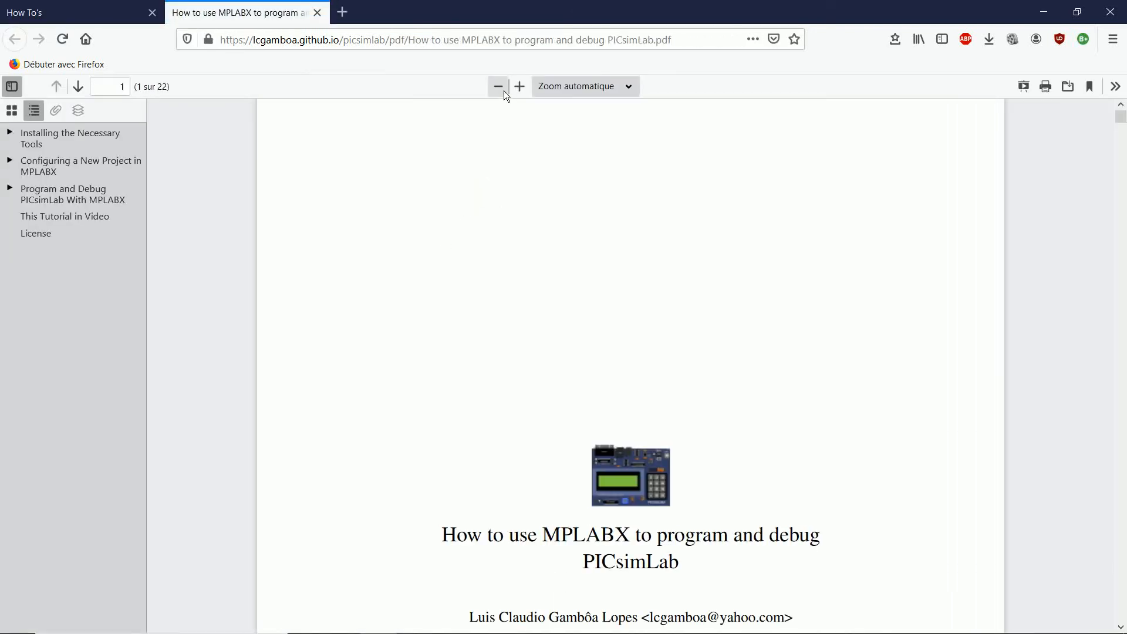
click(499, 87)
click(499, 87)
click(499, 87)
click(499, 87)
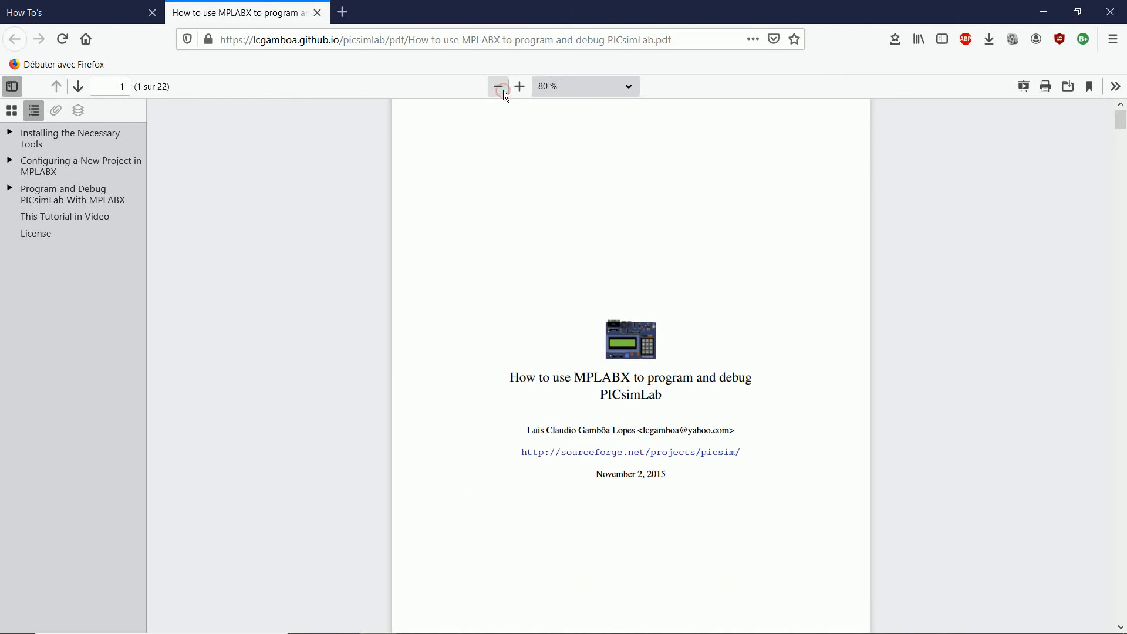
click(502, 90)
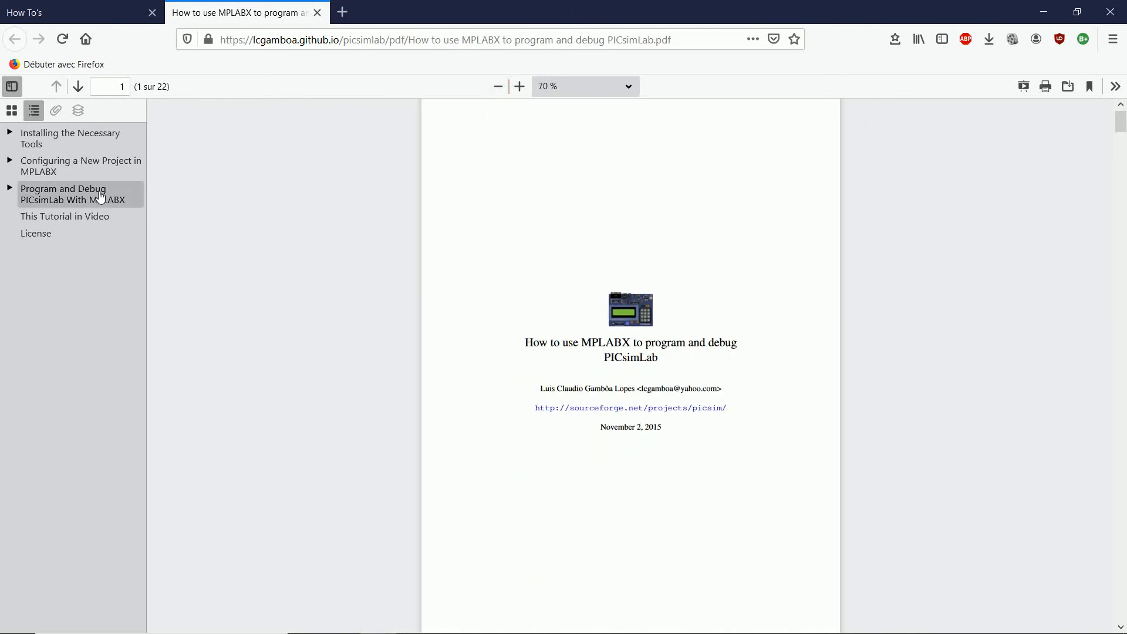
Step: Read the Program and Debug PICsimLab With MPLABX chapter of the PDF at 100% zoom, and close the PDF and How To's page
click(101, 198)
click(523, 87)
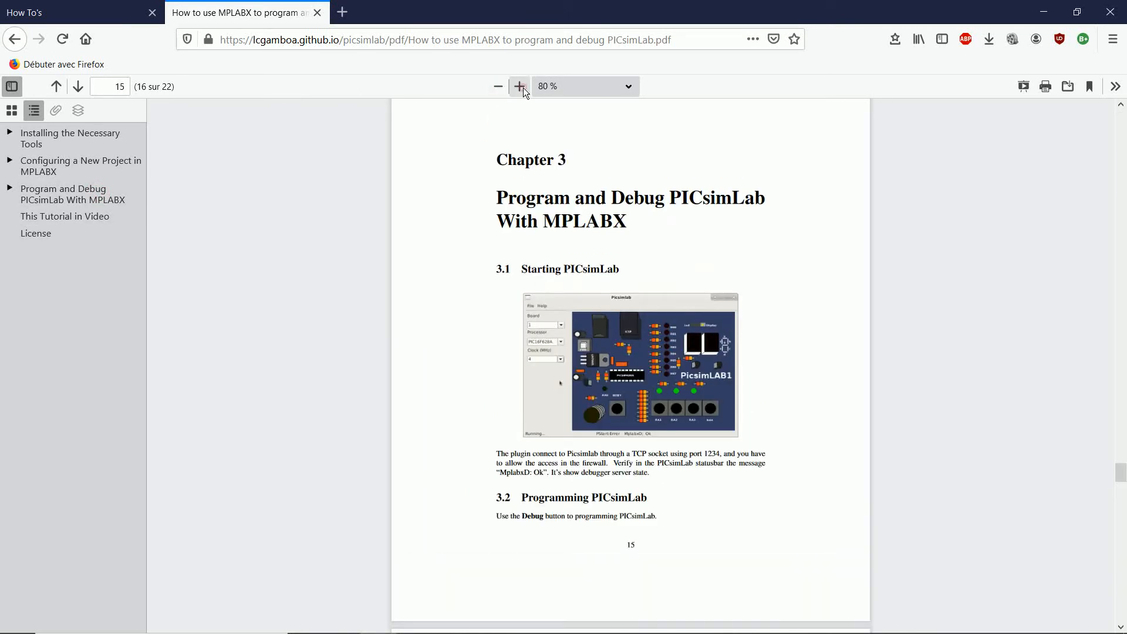
click(523, 87)
click(523, 87)
scroll(563, 198, down, 2)
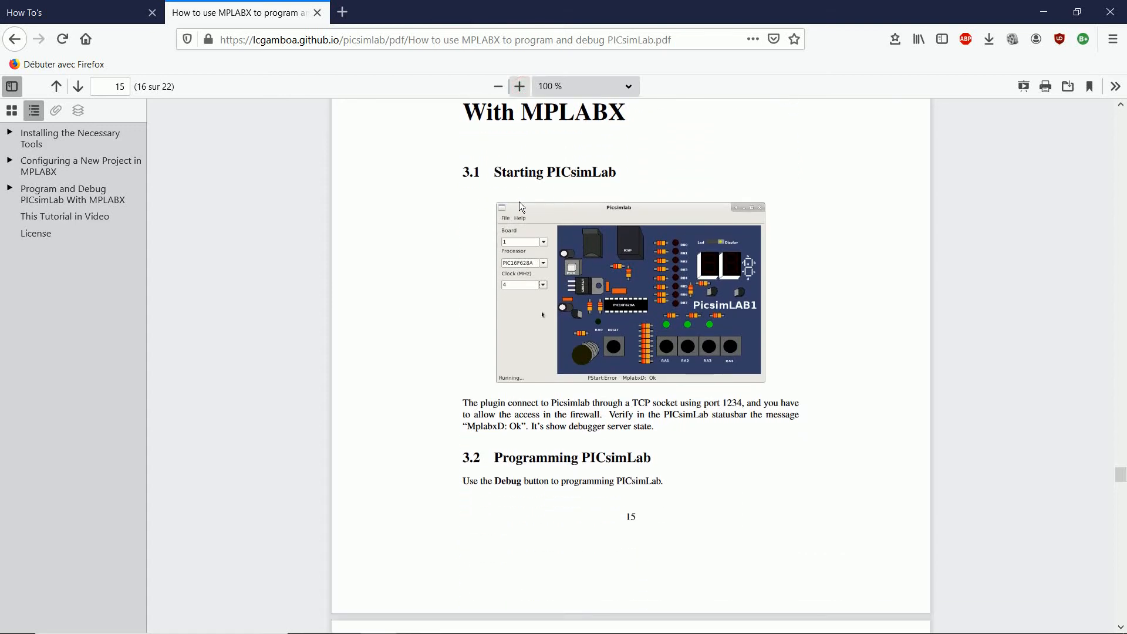
scroll(519, 206, up, 2)
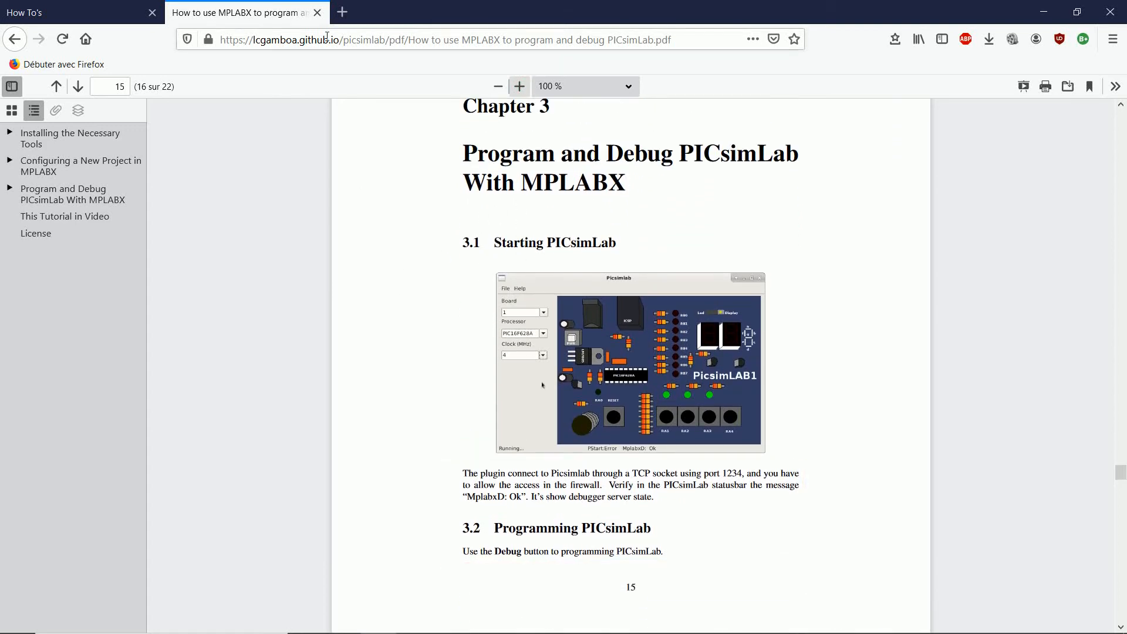
click(317, 12)
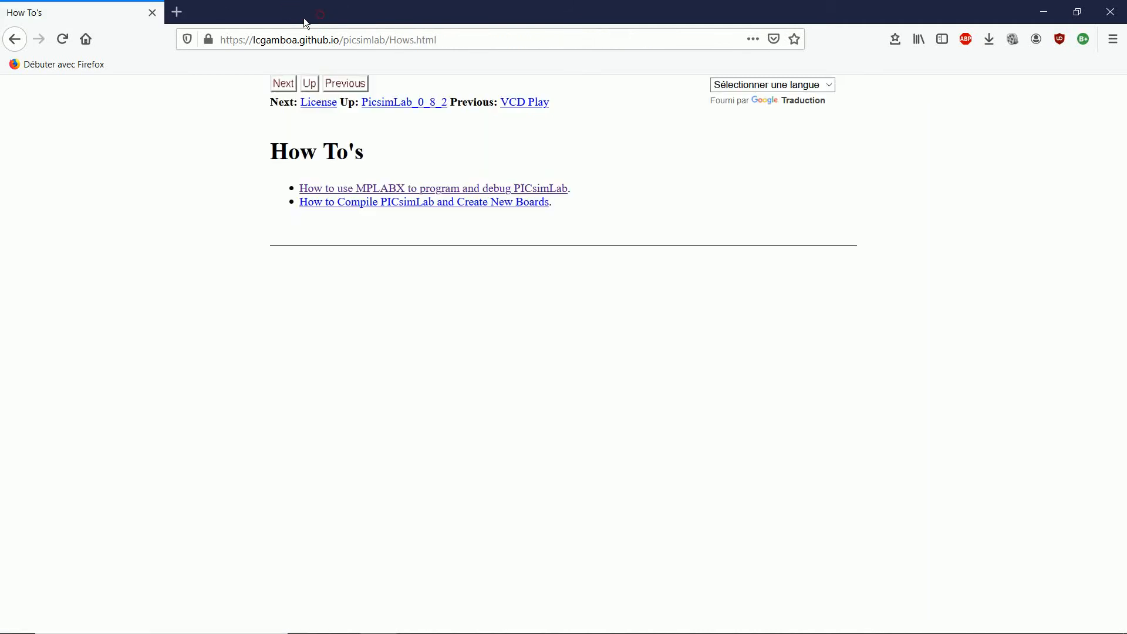
click(151, 13)
Step: Load the hex file from Demo_PICSimLab_1.X's dist/default/production folder in PICSimLab, and test the RB4 push button
click(134, 158)
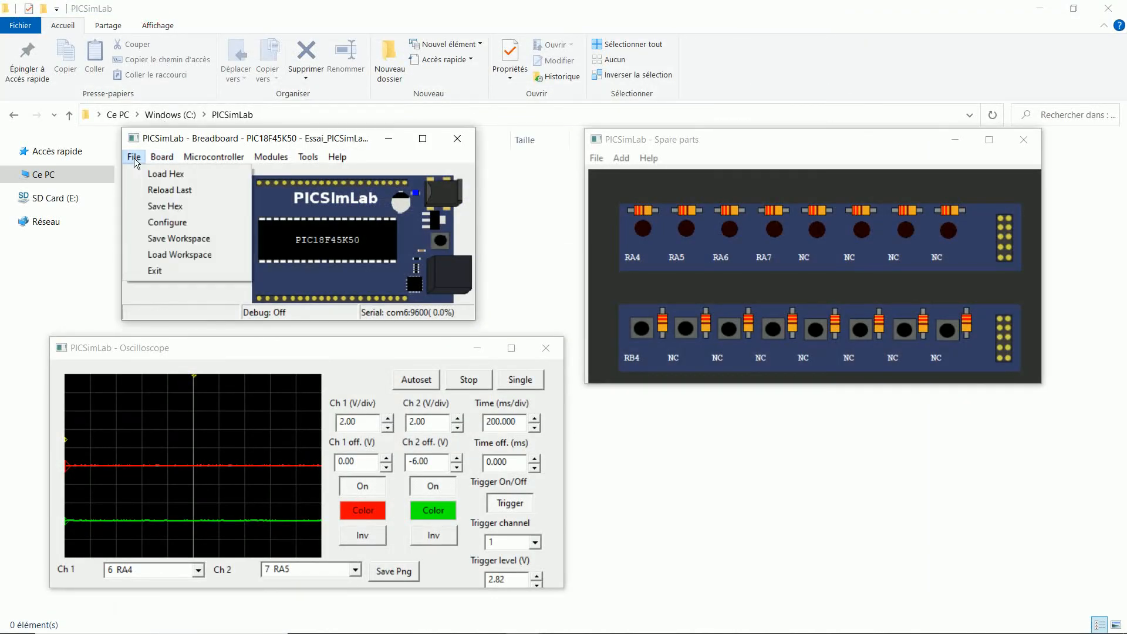
click(155, 176)
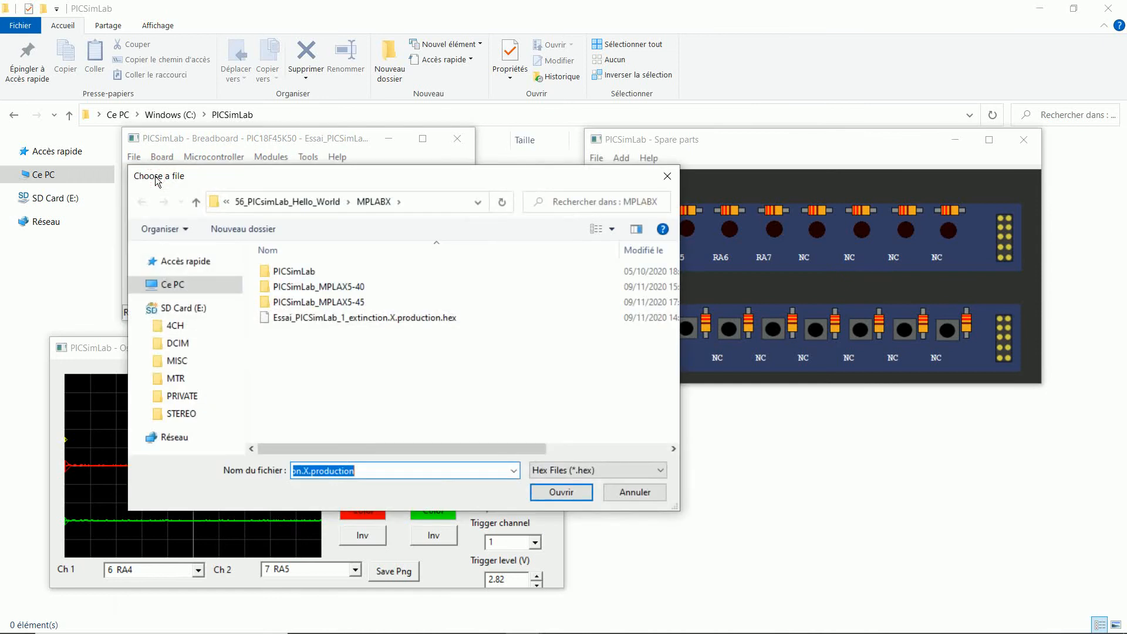
double_click(321, 301)
double_click(327, 276)
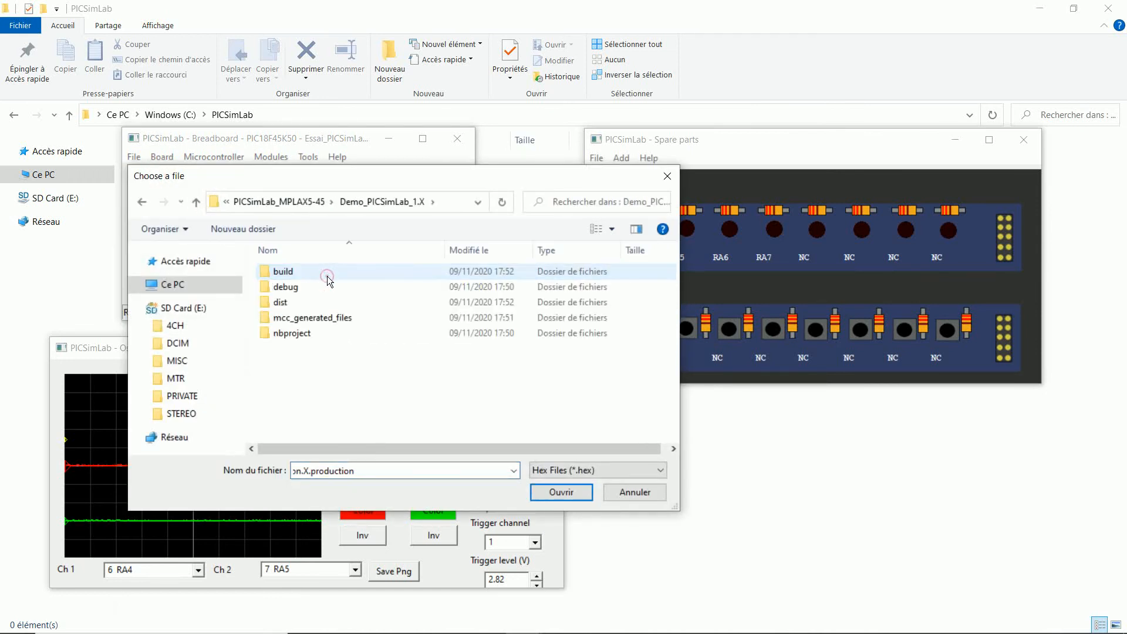
double_click(300, 299)
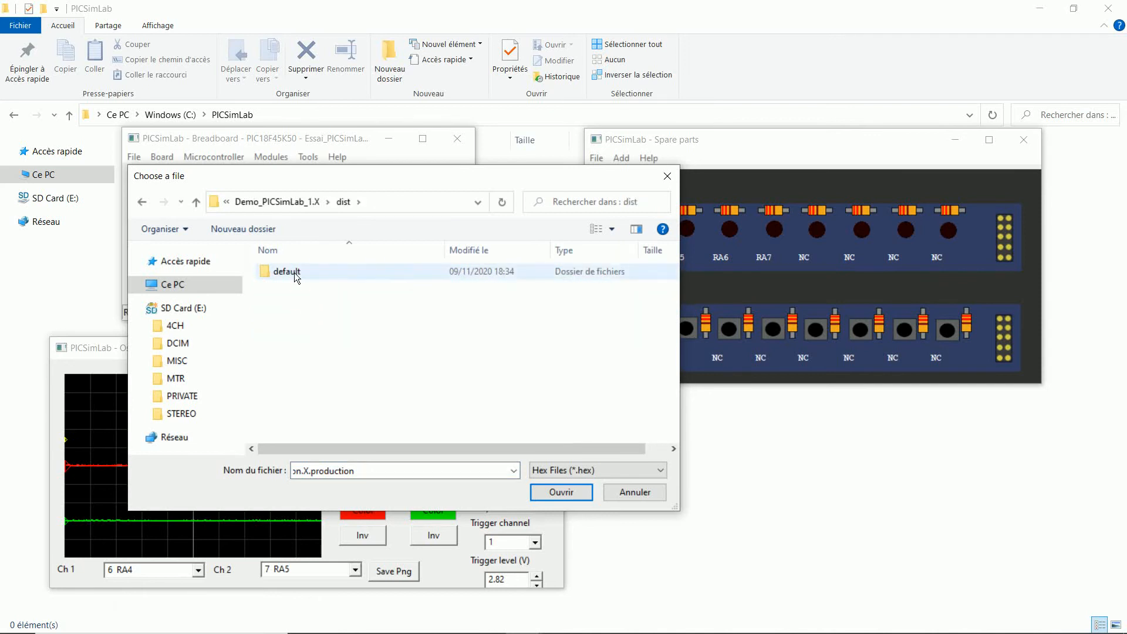
double_click(295, 272)
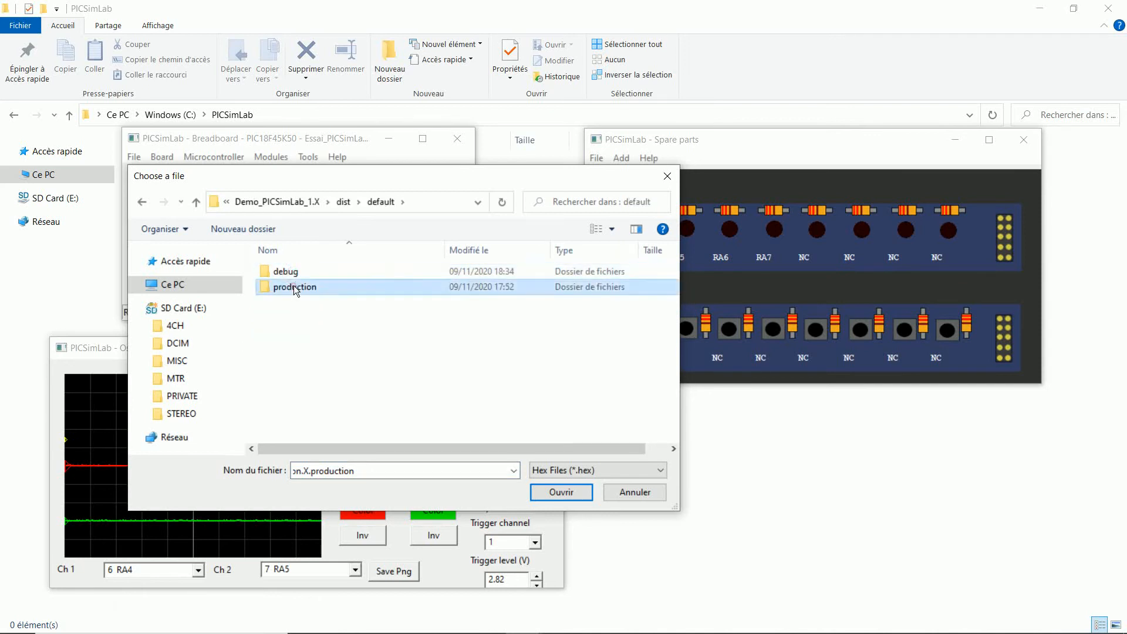
double_click(294, 285)
click(311, 276)
click(545, 492)
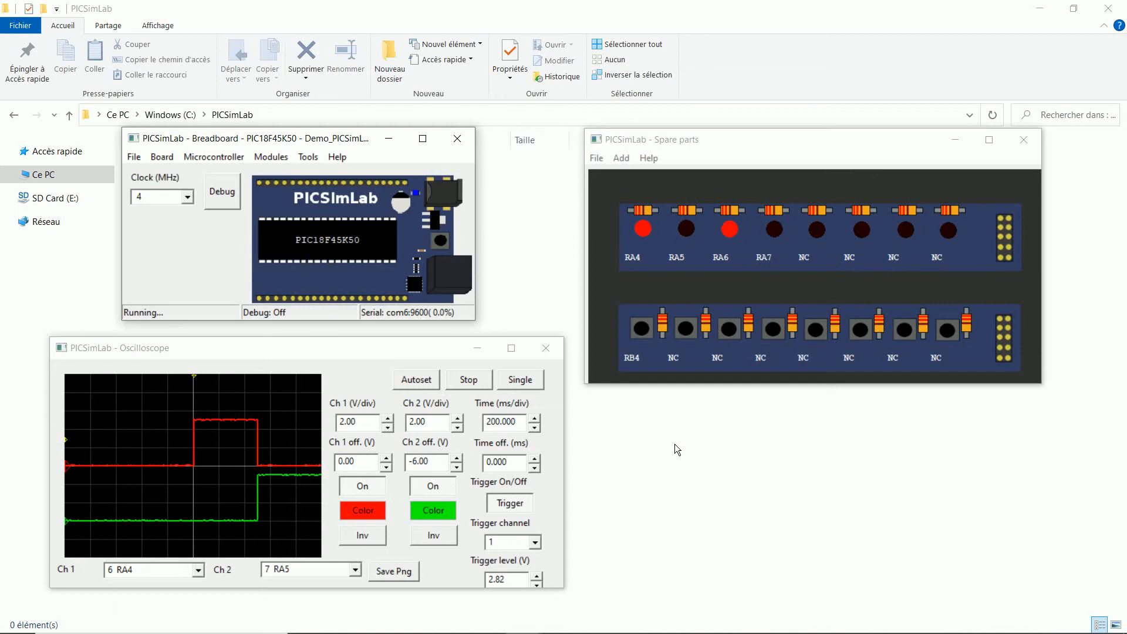
click(646, 328)
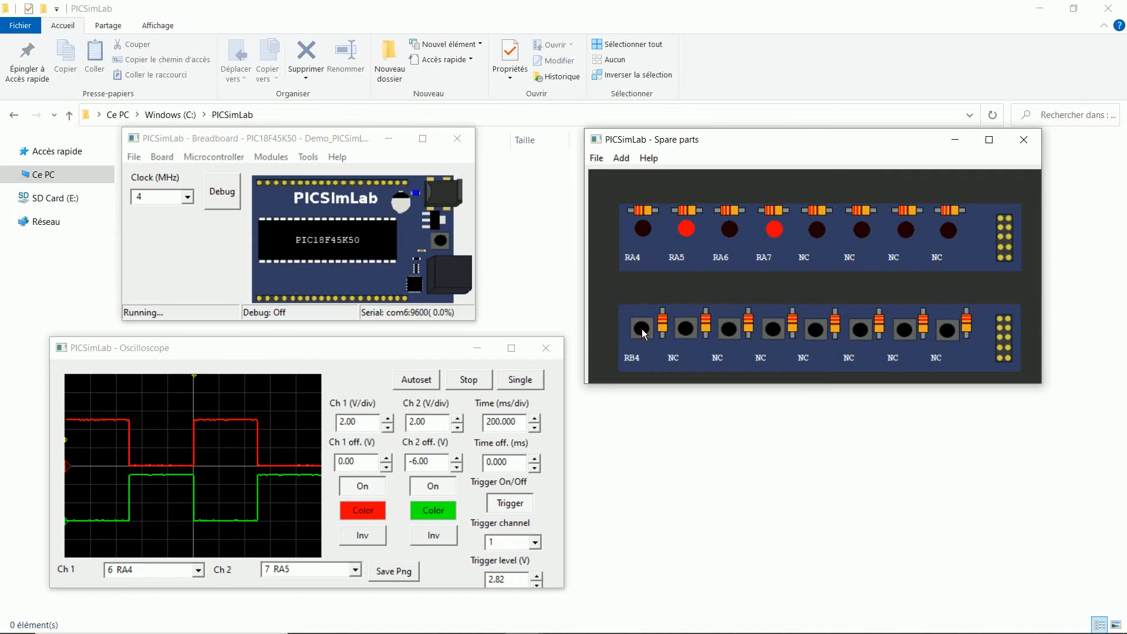
Step: Try an oscilloscope time base of 100 ms/div, and restore it to 200 ms/div
click(489, 422)
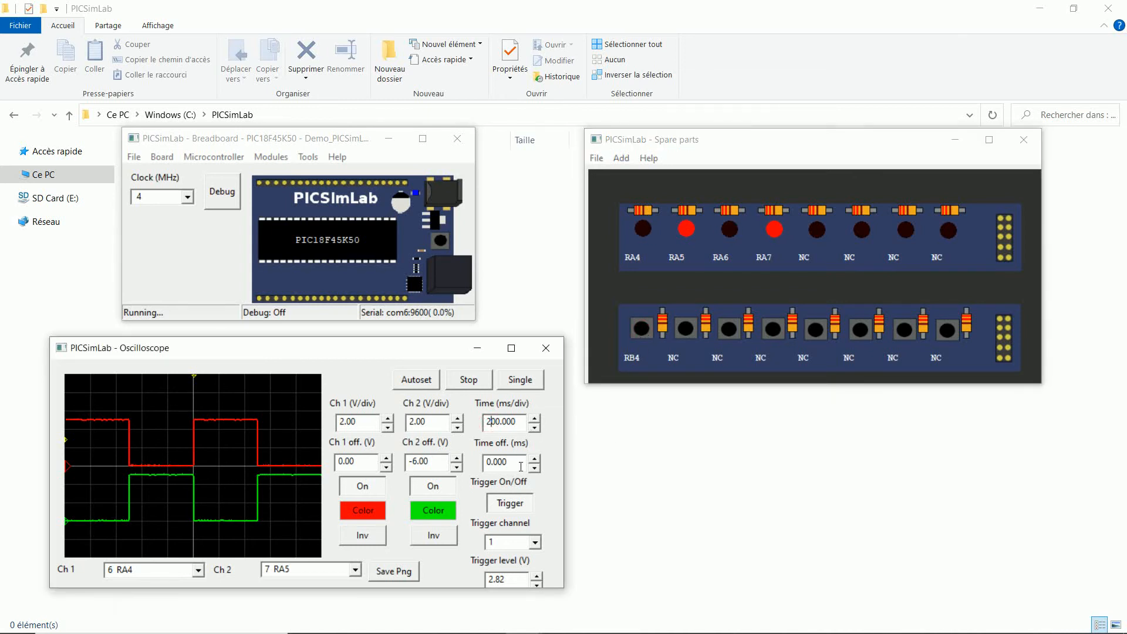
key(BackSpace)
text(1)
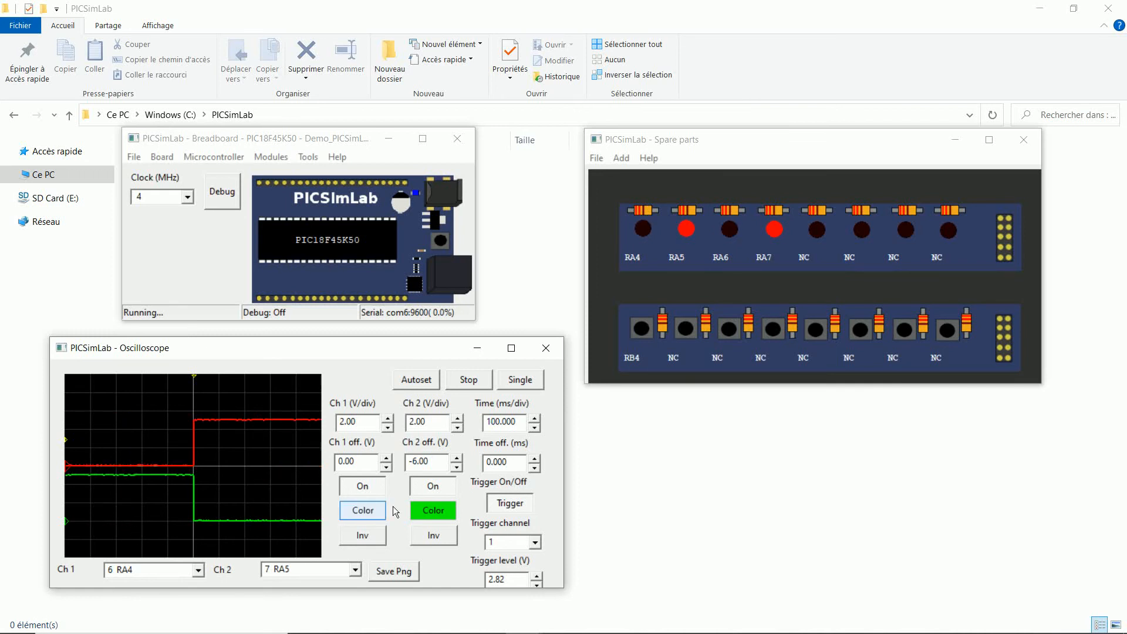
click(491, 421)
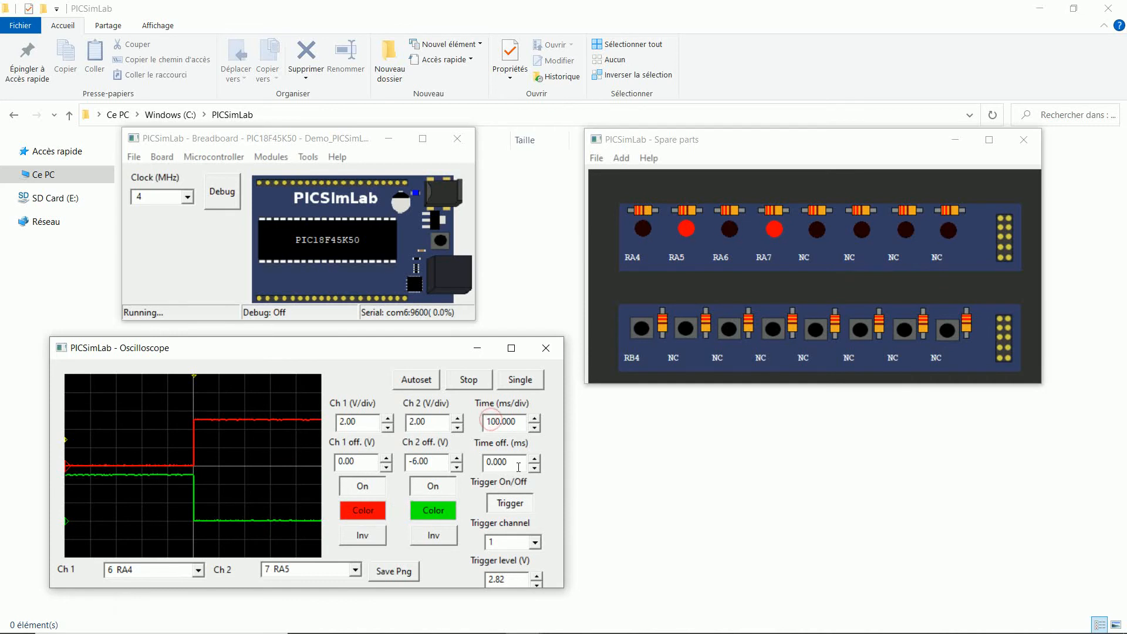
key(BackSpace)
text(2)
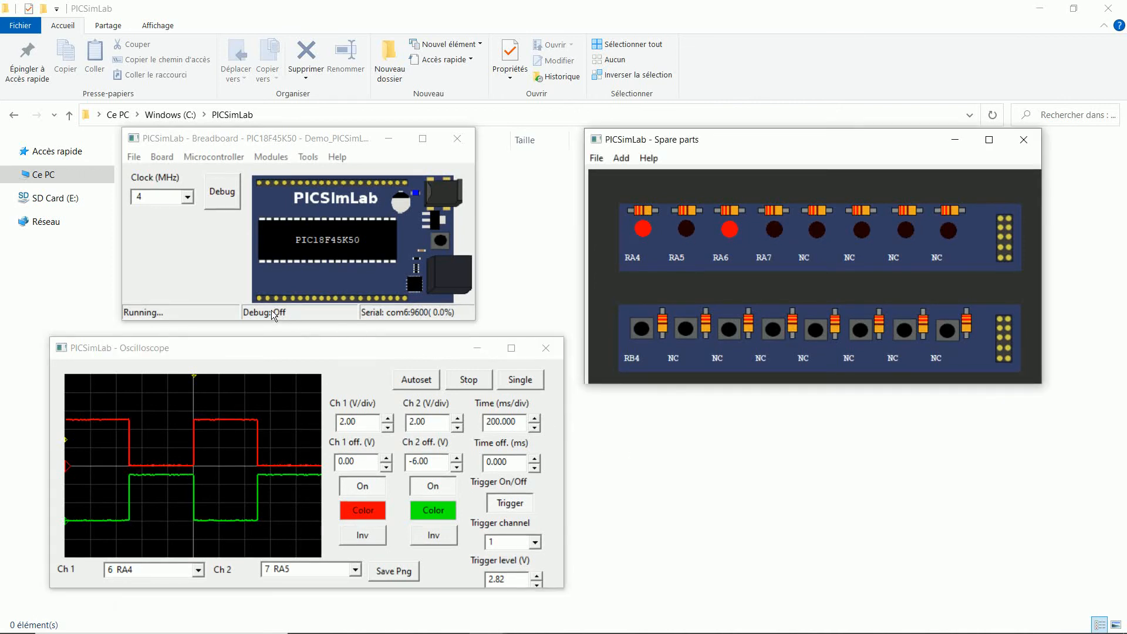
Step: Turn on debug mode in PICSimLab and make the board window slightly taller to reveal its whole status bar
click(224, 198)
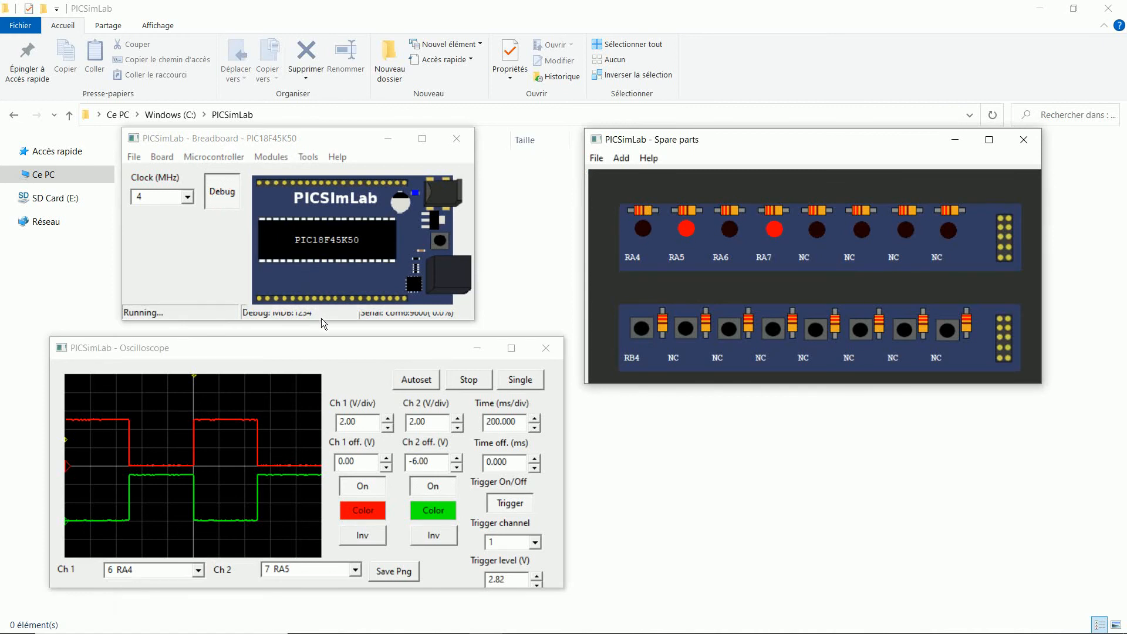
drag(315, 321, 315, 330)
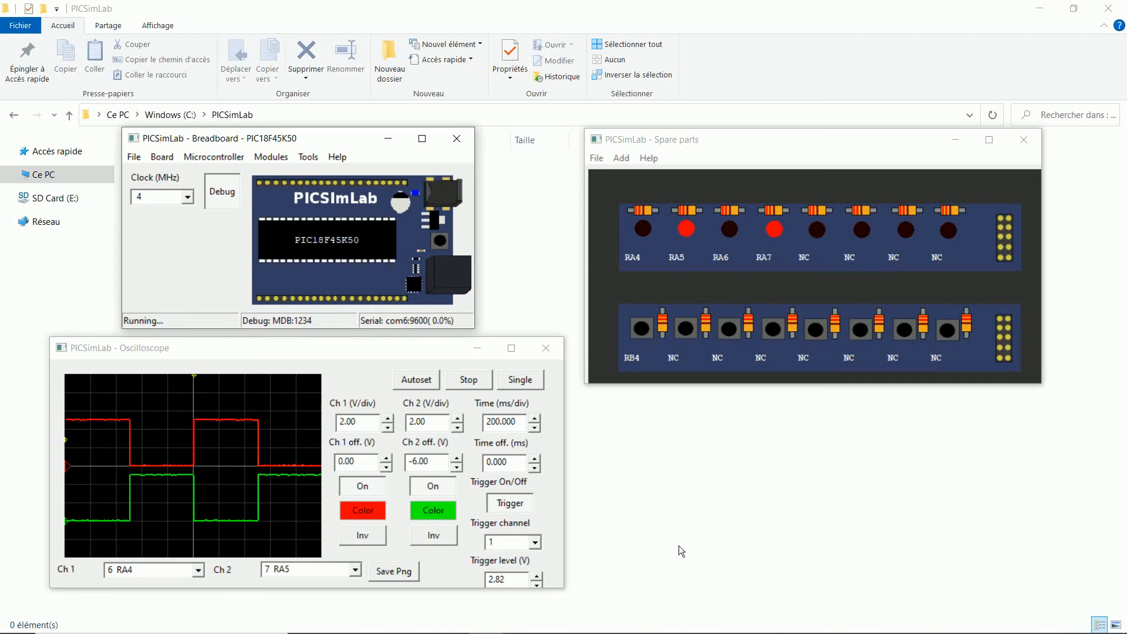
Step: Switch to MPLAB X, start debugging Demo_PICSimLab_1 with PicsimLab as the tool, and return to PICSimLab to watch the LEDs and oscilloscope
mouse_move(599, 629)
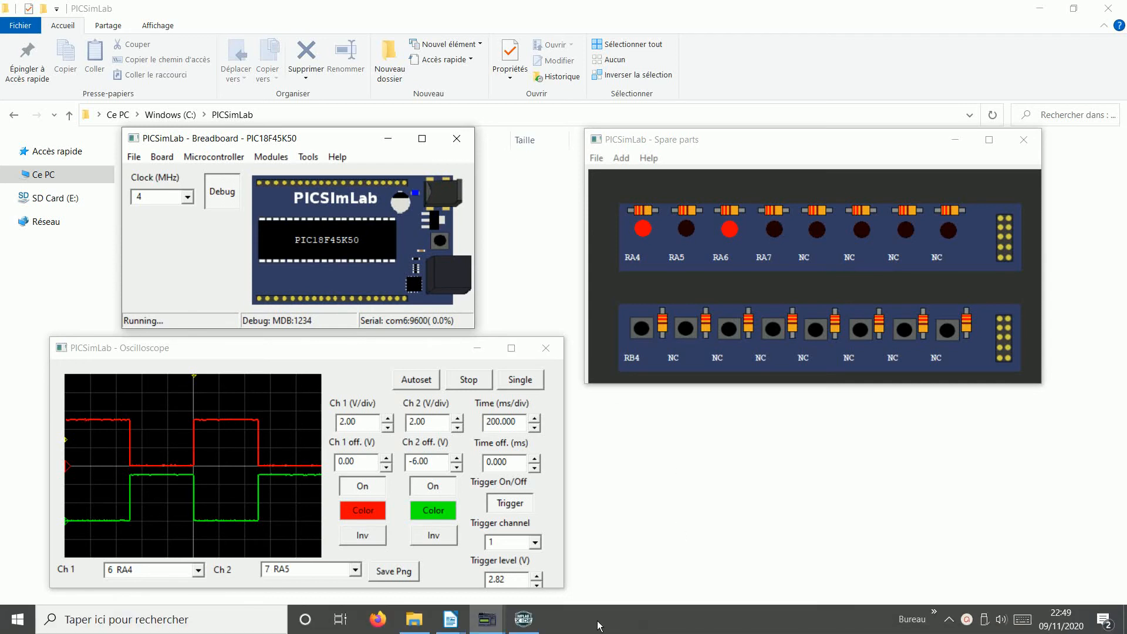
click(523, 620)
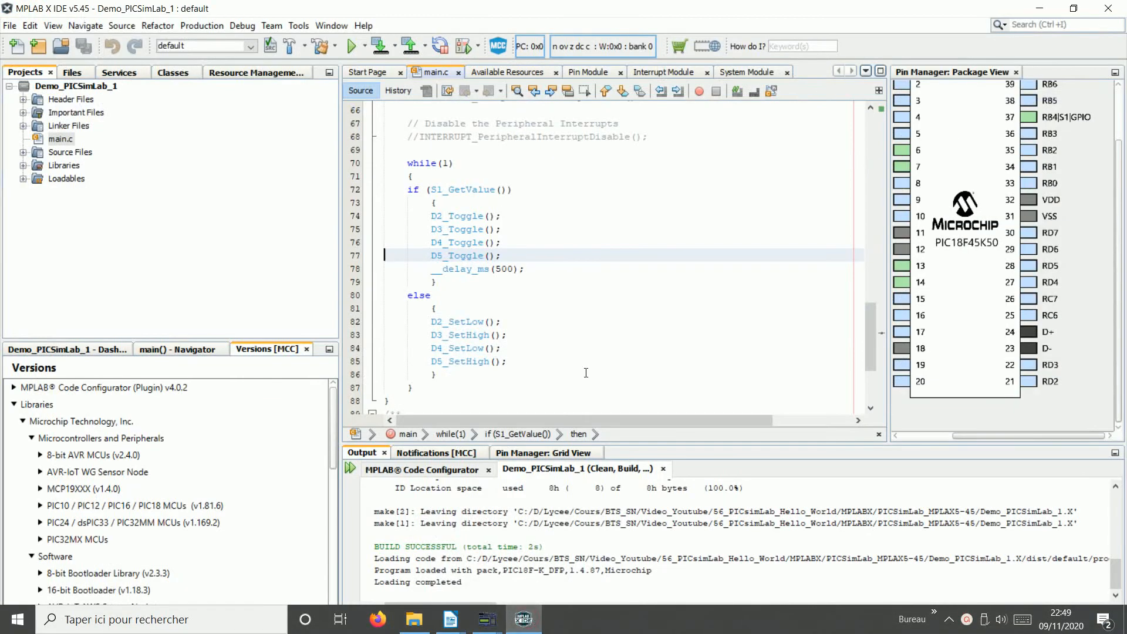
click(463, 46)
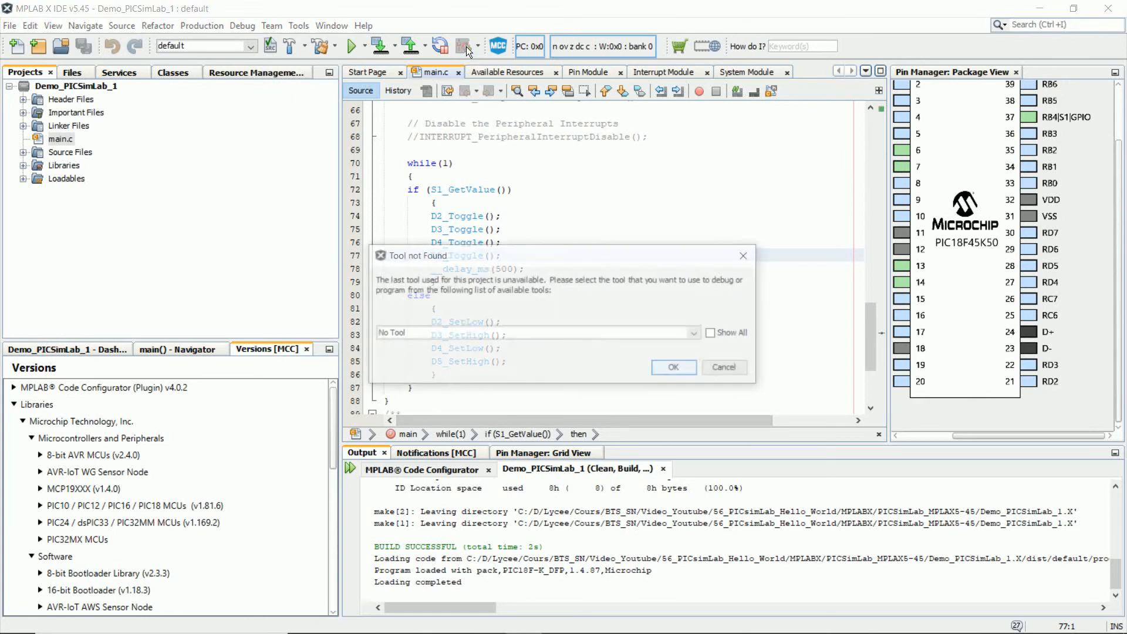
click(713, 334)
click(701, 334)
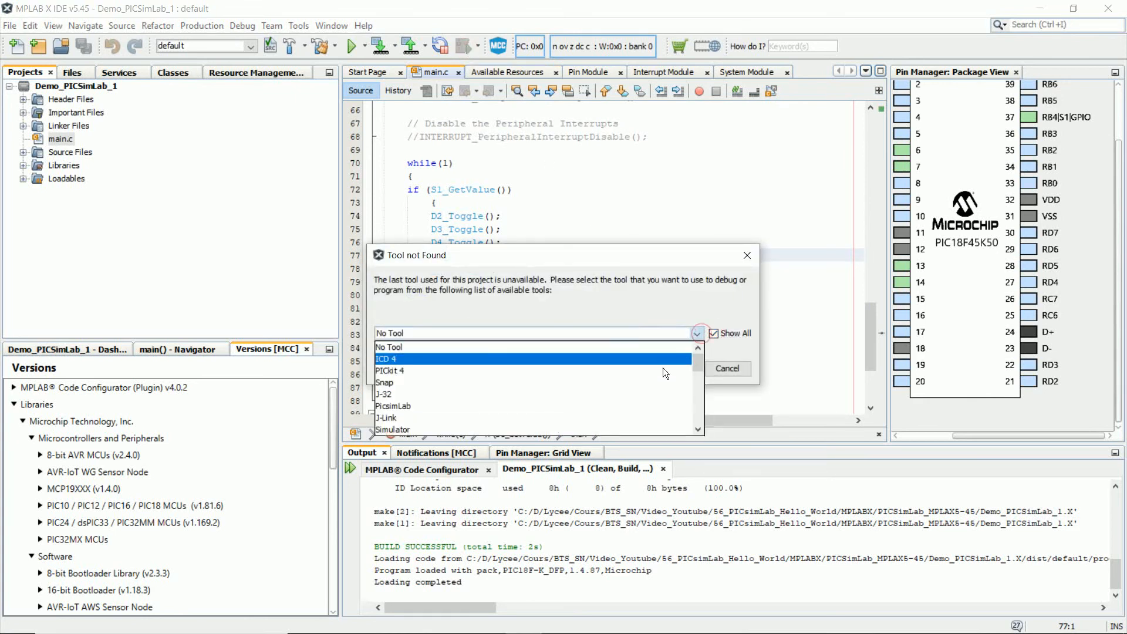
click(657, 404)
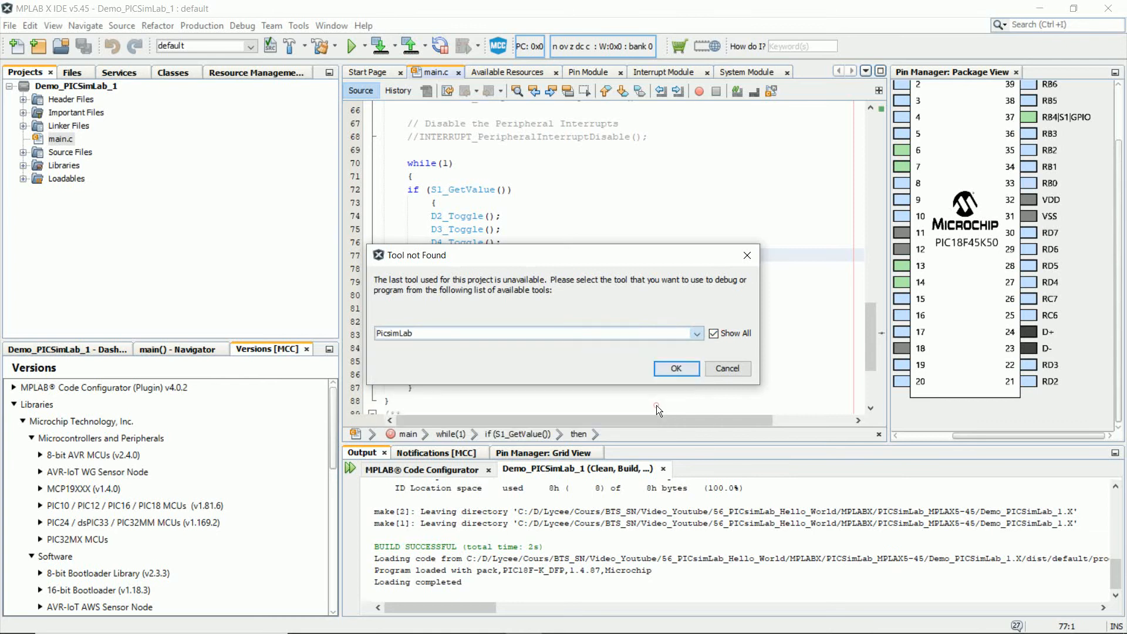
click(677, 369)
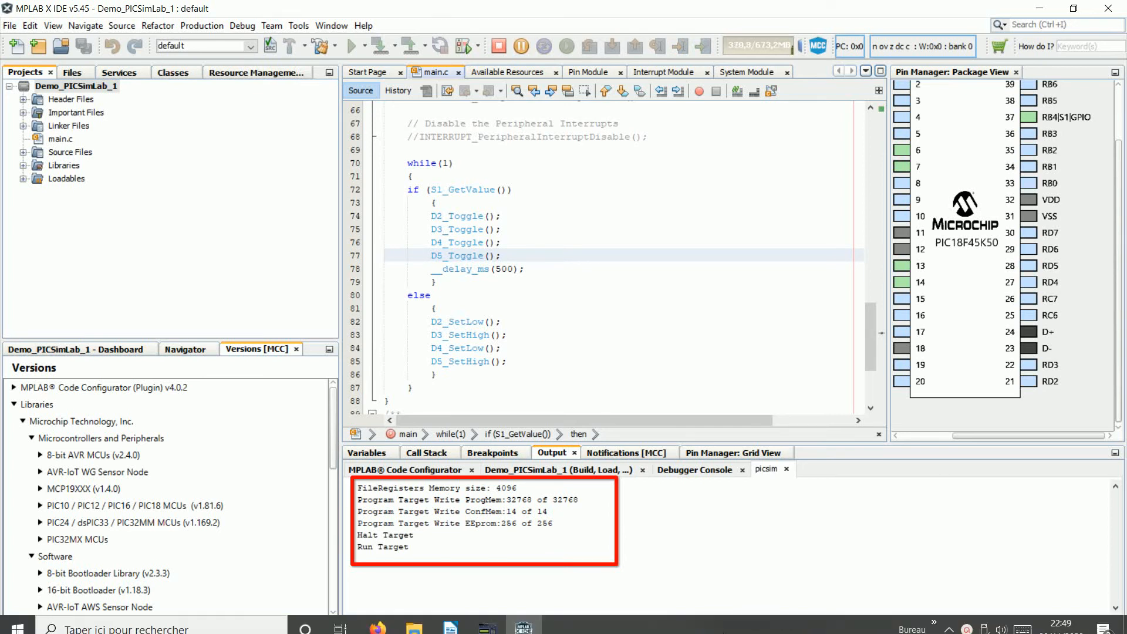
click(533, 623)
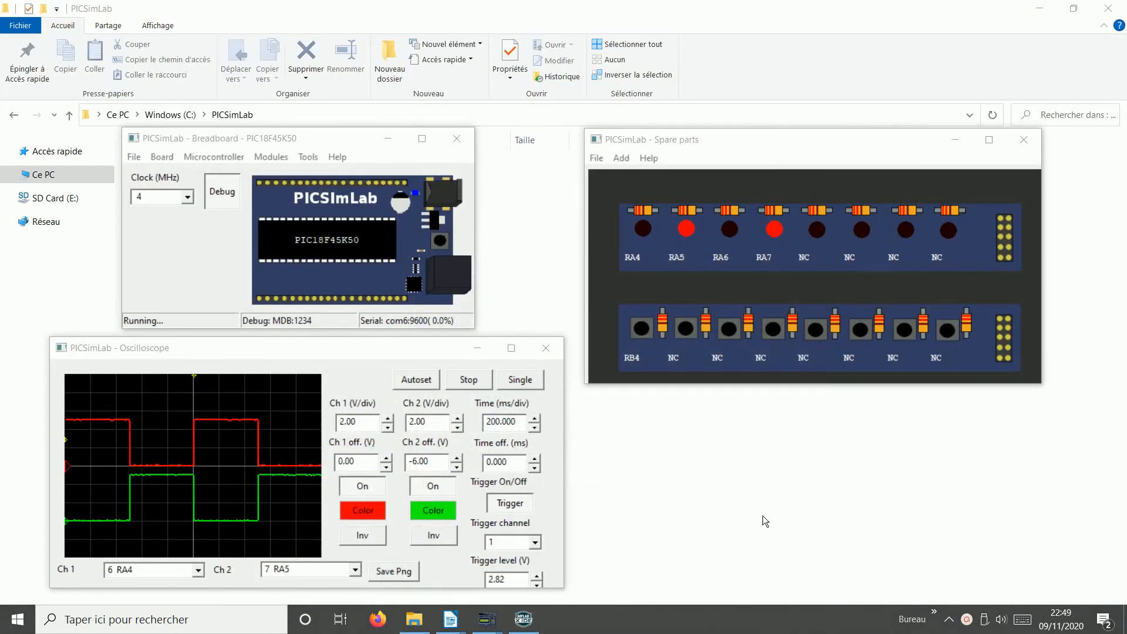
Step: Switch to MPLAB X and set the __delay_ms value on line 78 of main.c to 250
click(526, 619)
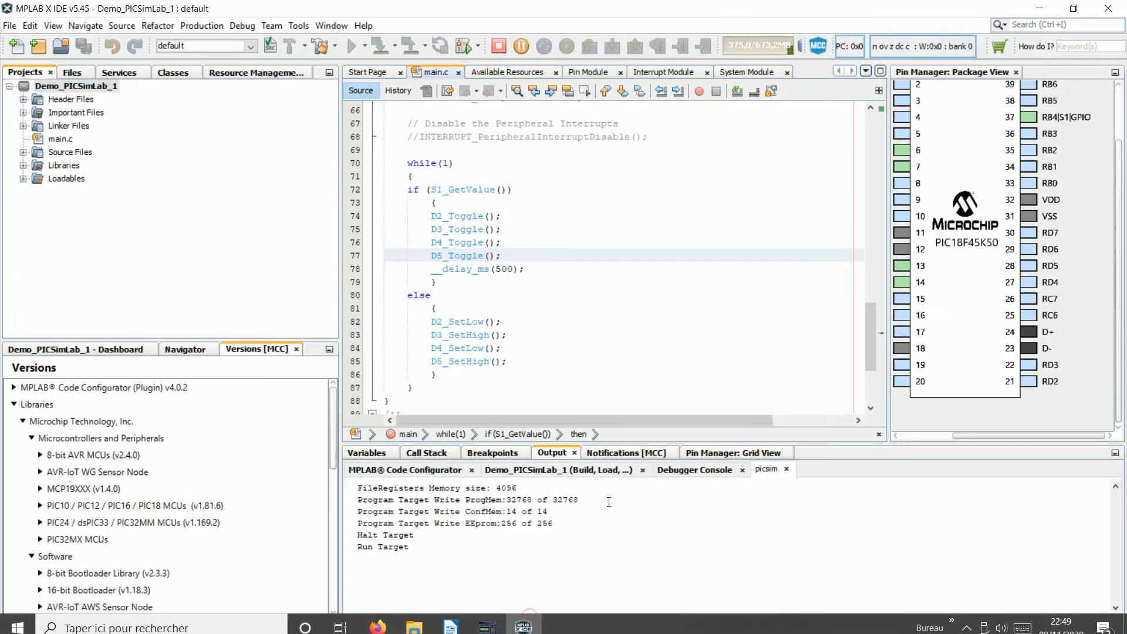
click(506, 270)
key(BackSpace)
key(BackSpace)
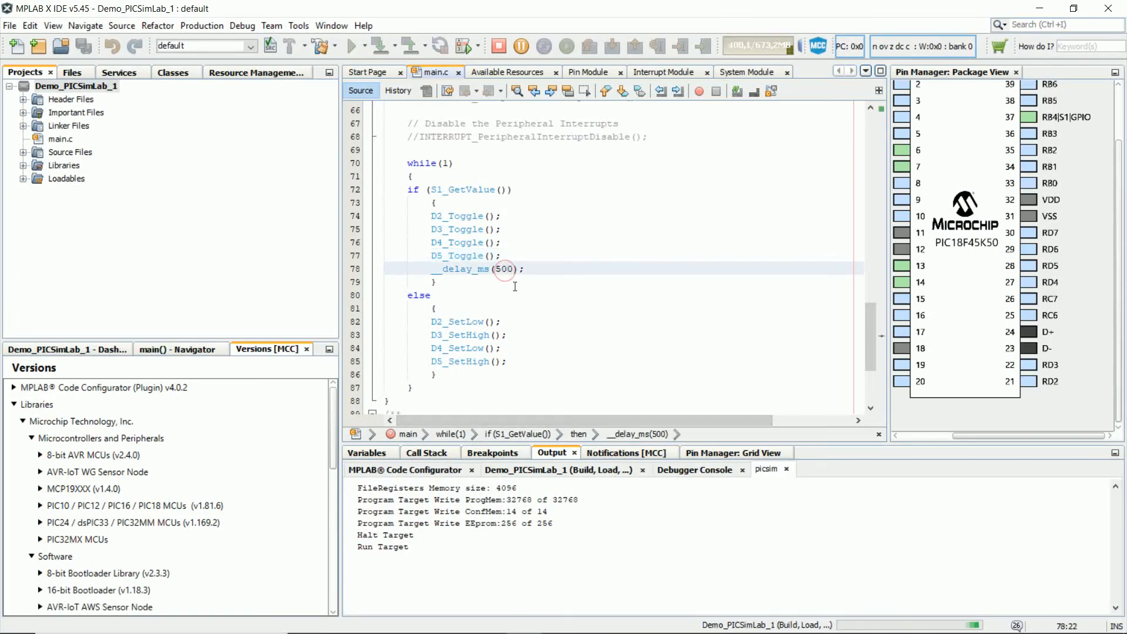
text(25)
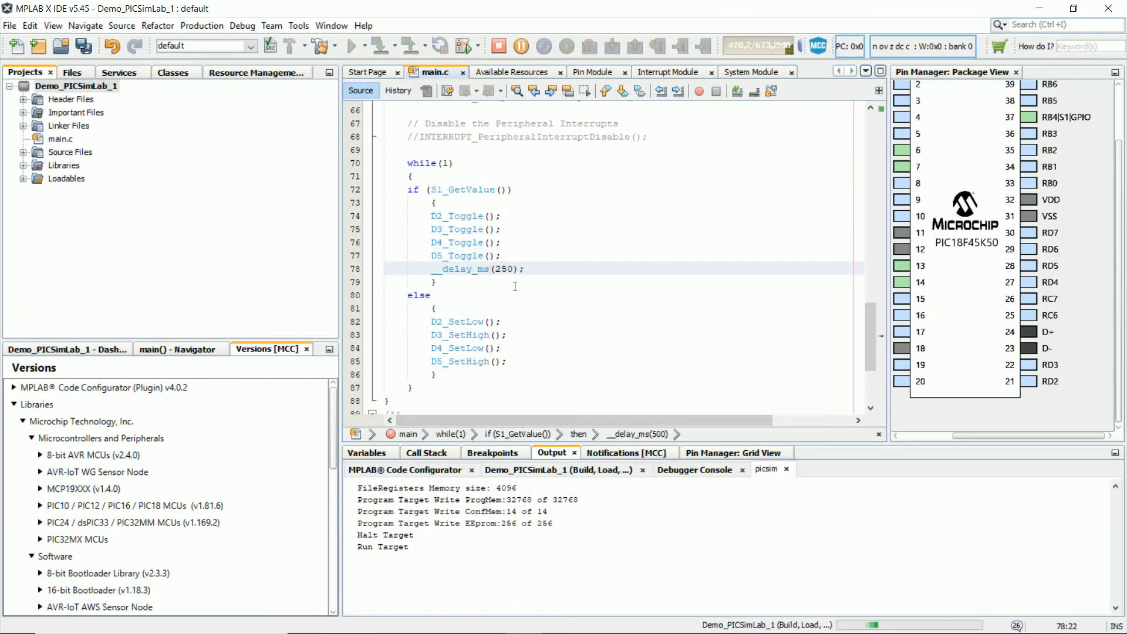
Step: End the debug session, debug the project again with the edited code, and view the signals in PICSimLab
click(504, 47)
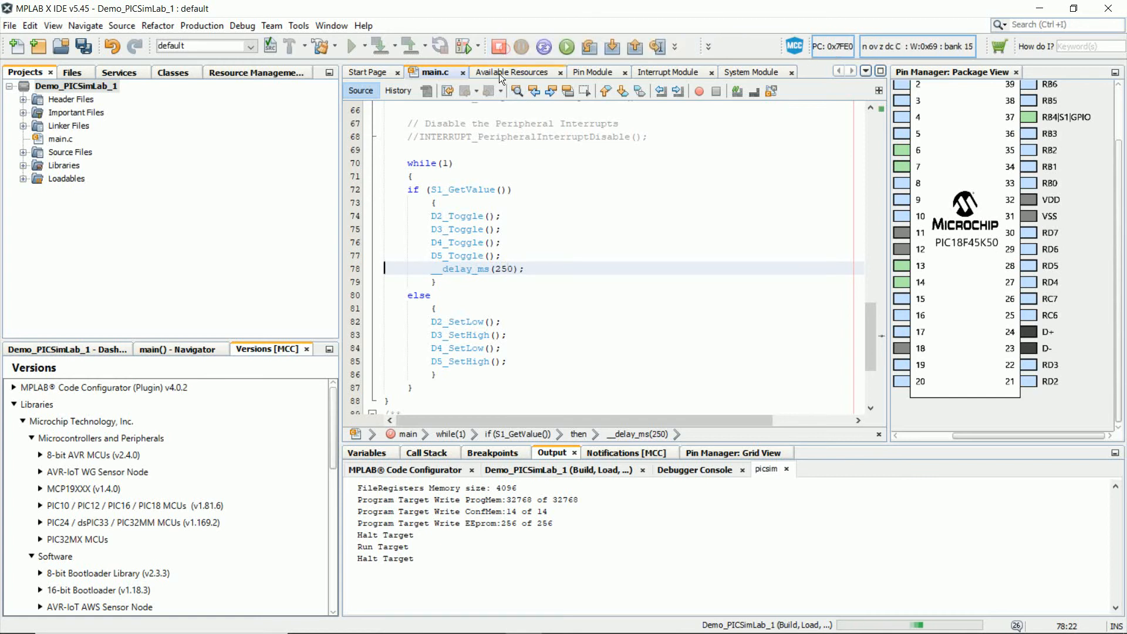
click(467, 49)
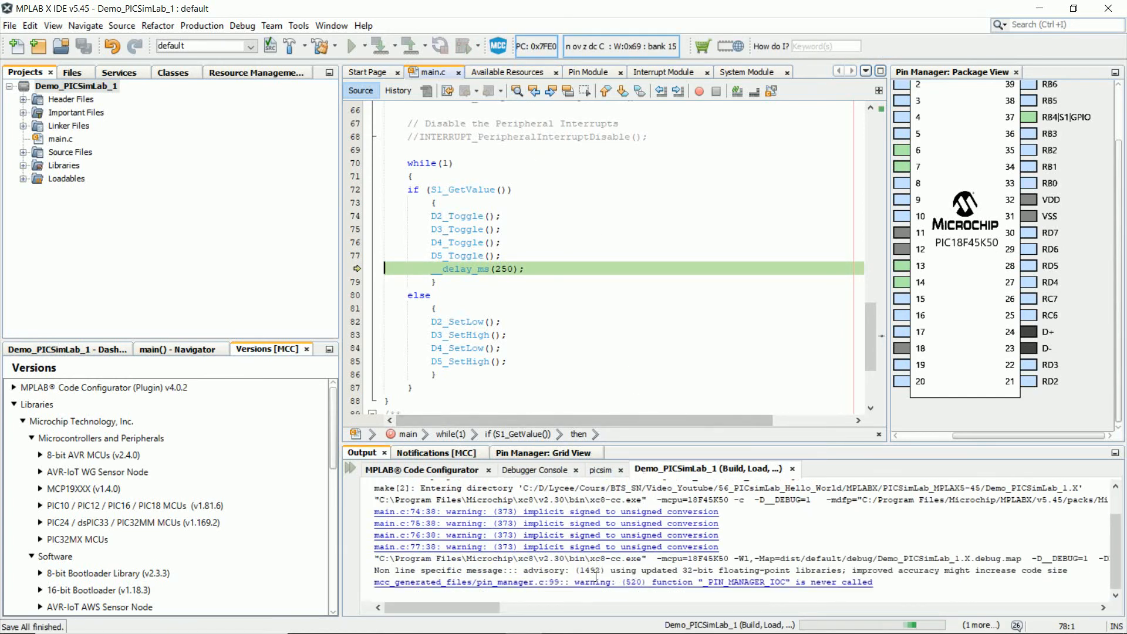
click(527, 628)
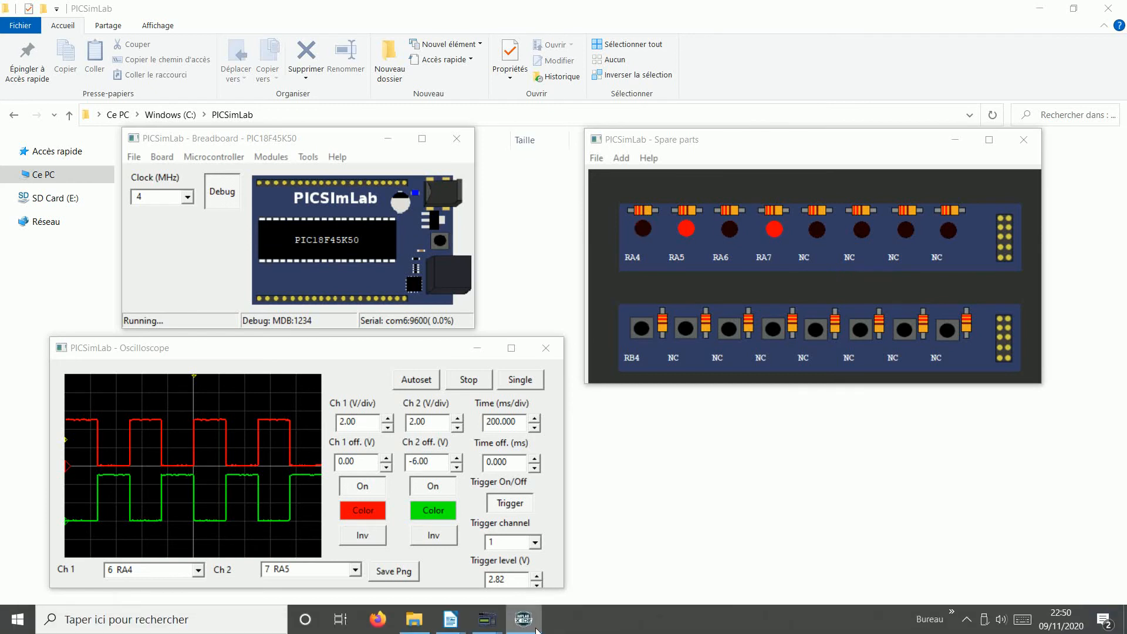
Step: Switch to MPLAB X, pause the debugger, set a breakpoint on the D2_Toggle() line 74 of main.c, and continue execution
click(536, 631)
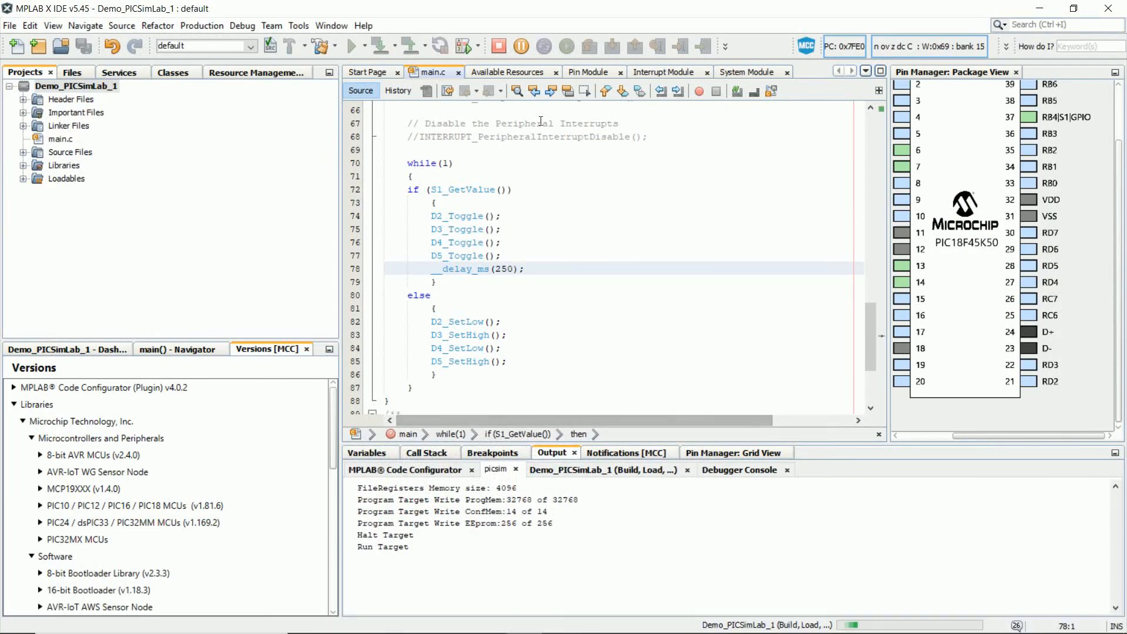
click(519, 47)
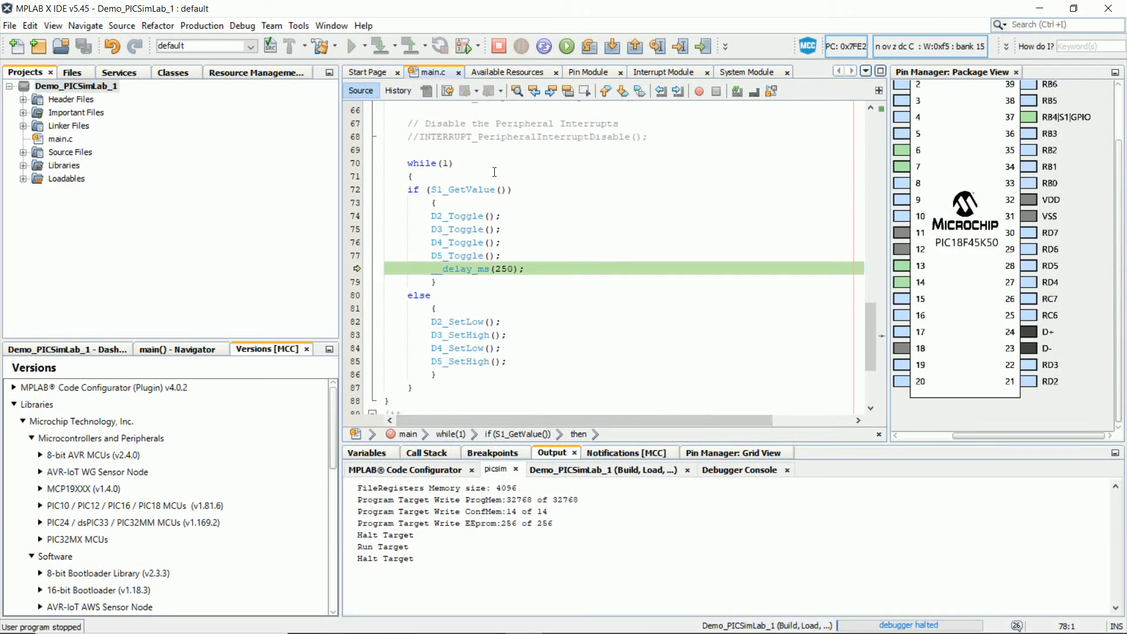
click(363, 217)
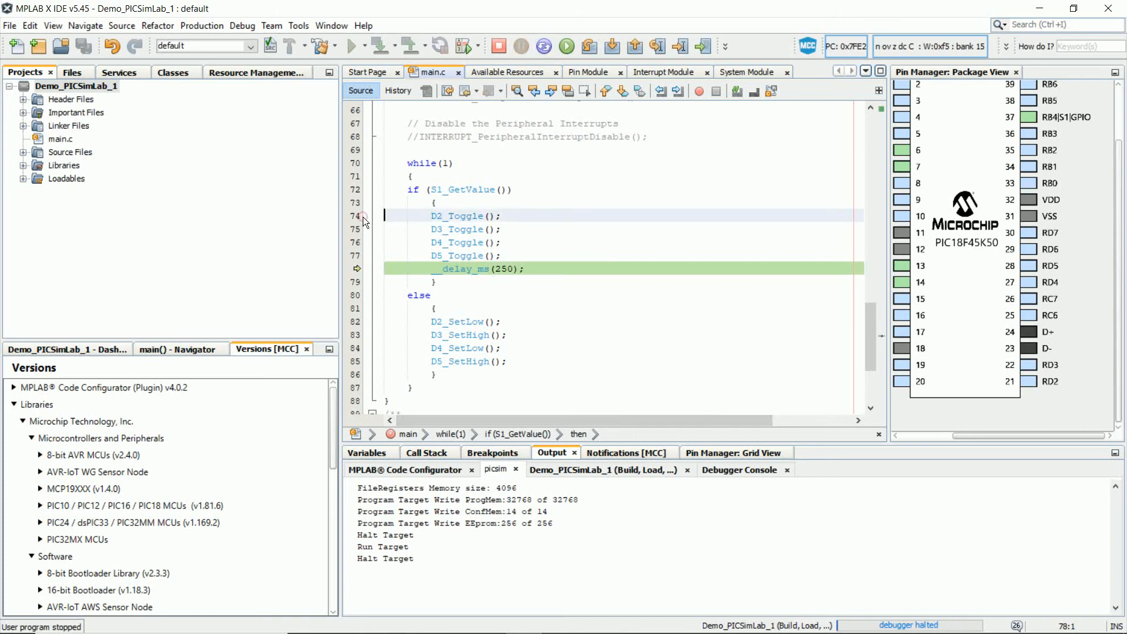
click(355, 216)
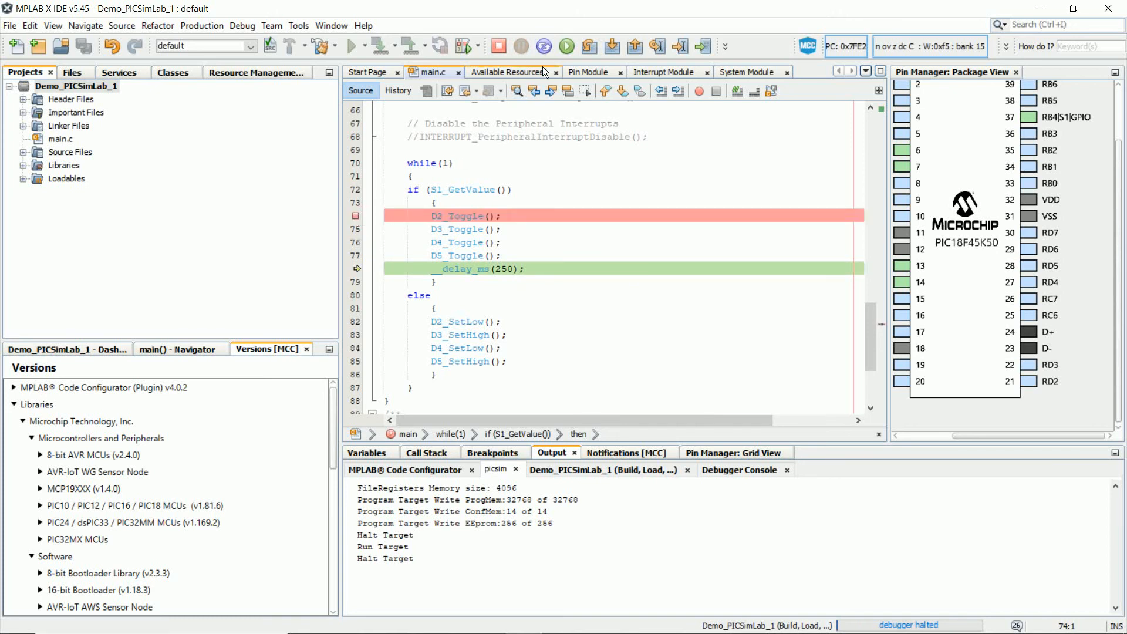
click(566, 47)
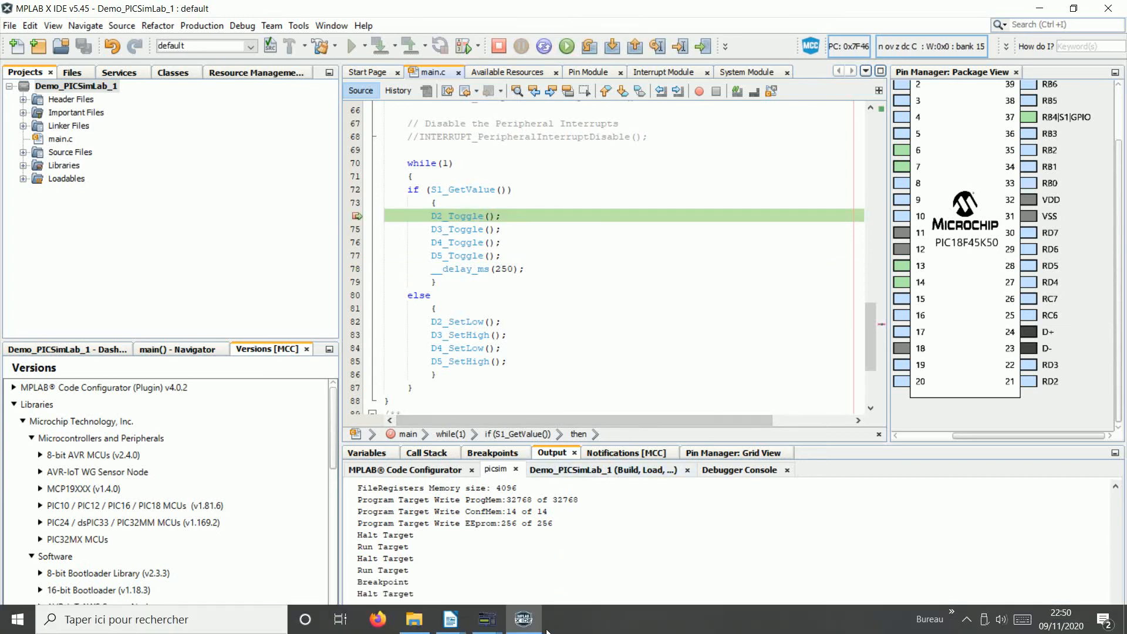
Step: Check the halted outputs in PICSimLab, move the MPLAB X breakpoint to the D3_Toggle() line 75 of main.c, and continue execution
click(536, 629)
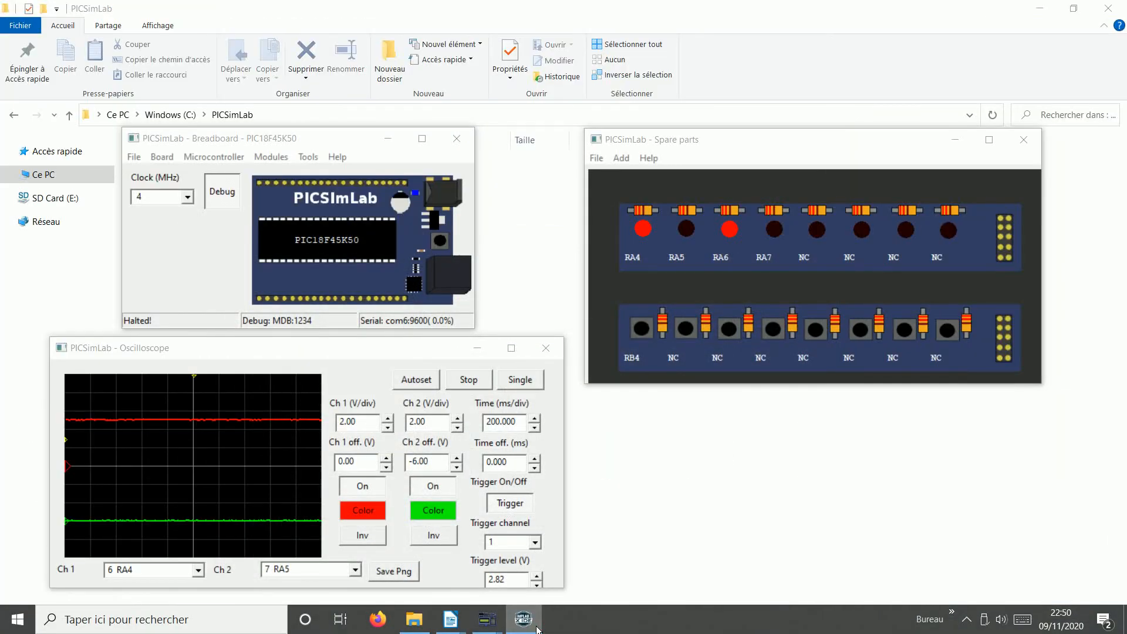
click(537, 629)
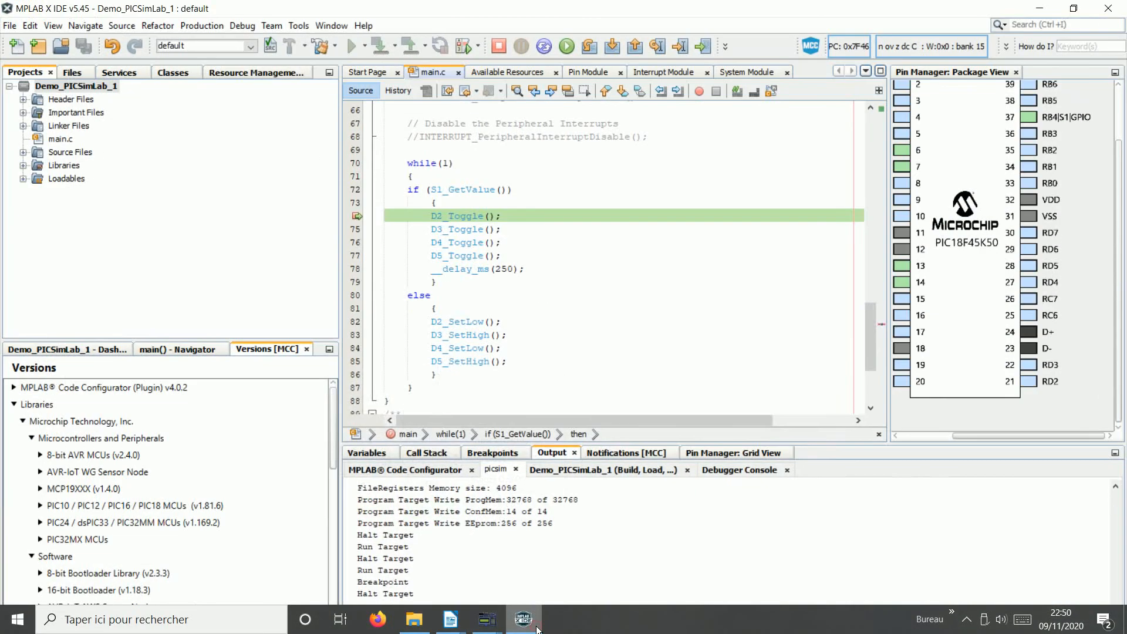
click(355, 229)
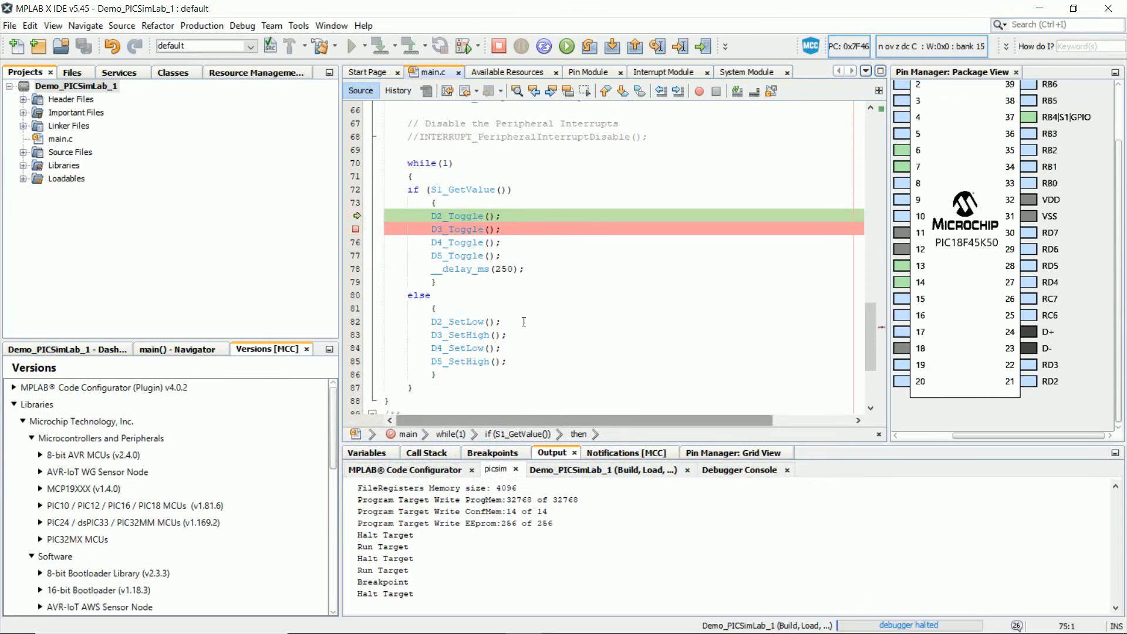
click(569, 48)
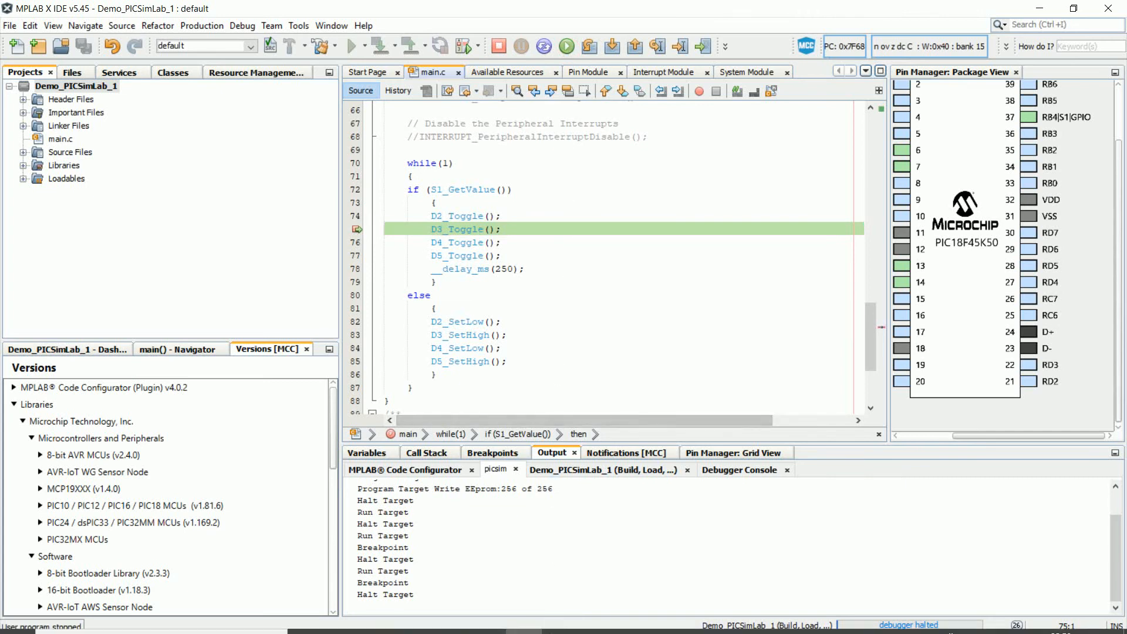
click(534, 626)
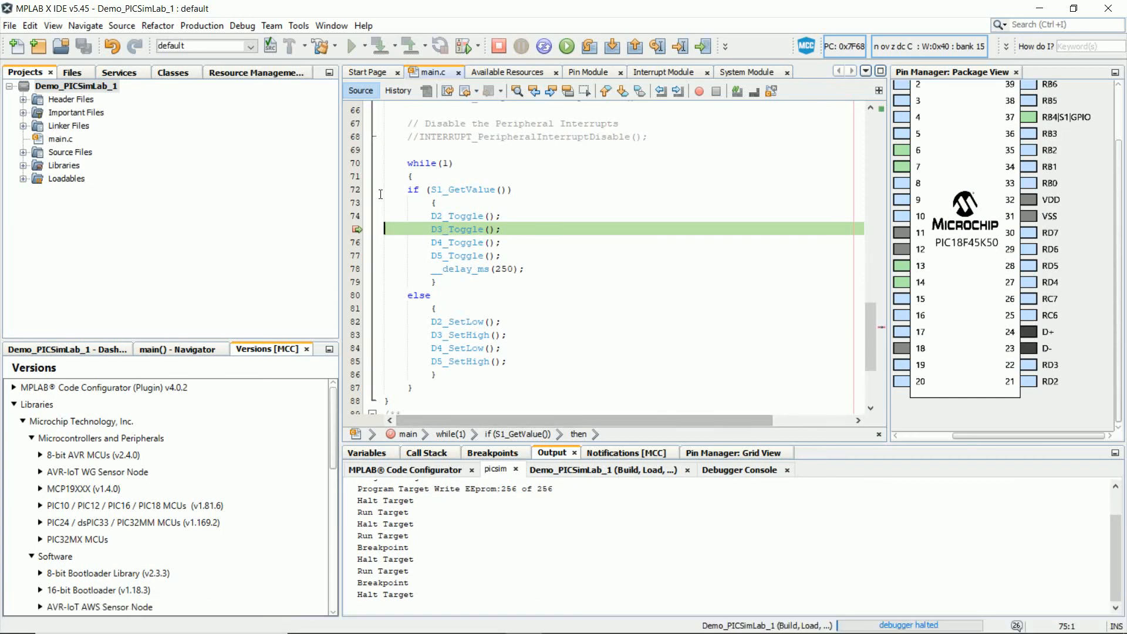
Step: Remove the line 75 breakpoint in MPLAB X, continue execution, and actuate the RB4 push button in PICSimLab
click(568, 46)
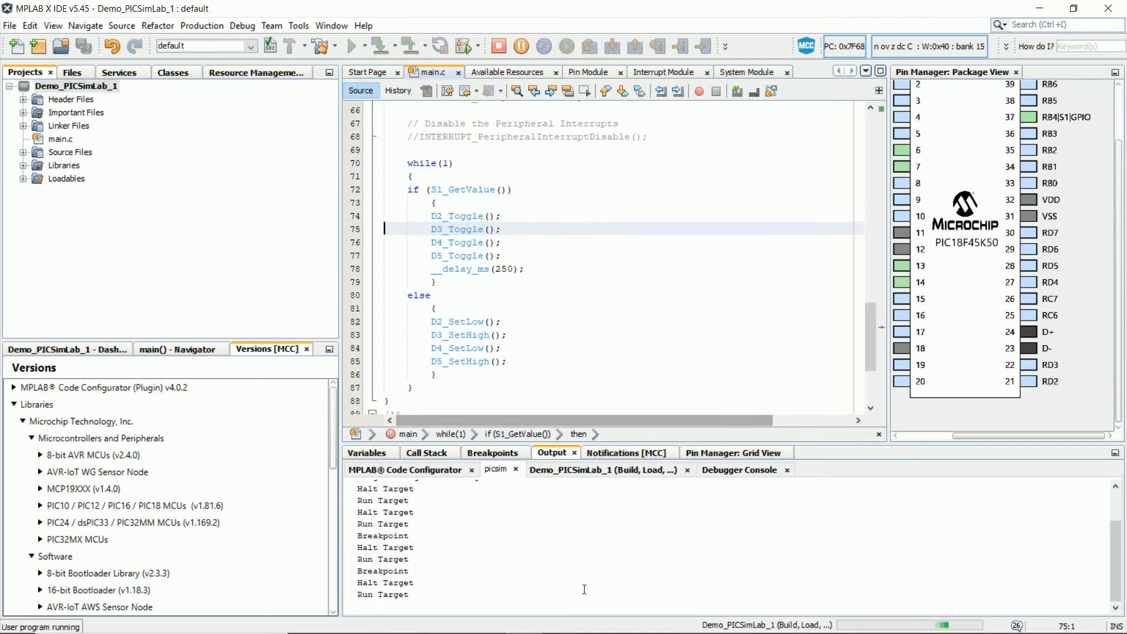
click(535, 623)
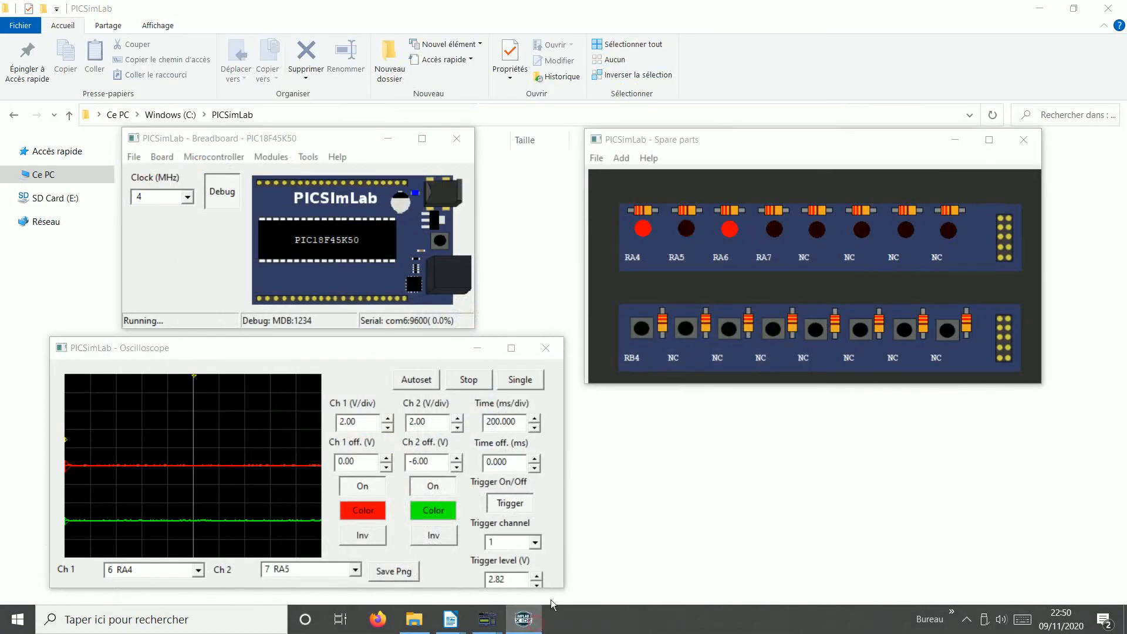
click(643, 329)
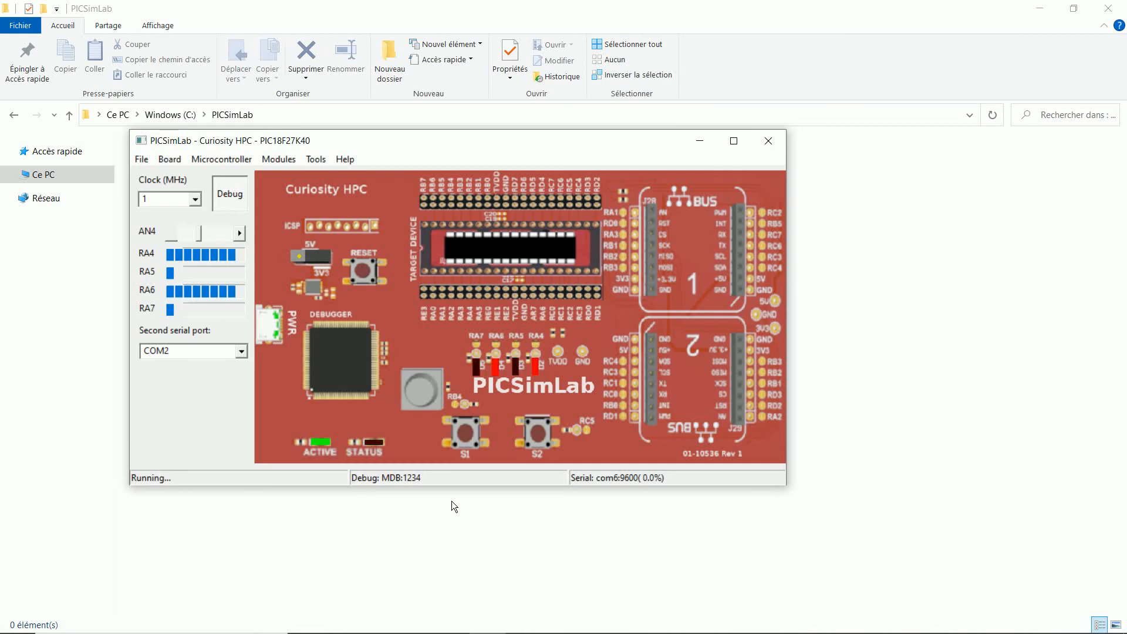
Step: Test the Curiosity HPC simulation by operating push button S1, resetting the board, and operating S1 again
click(466, 437)
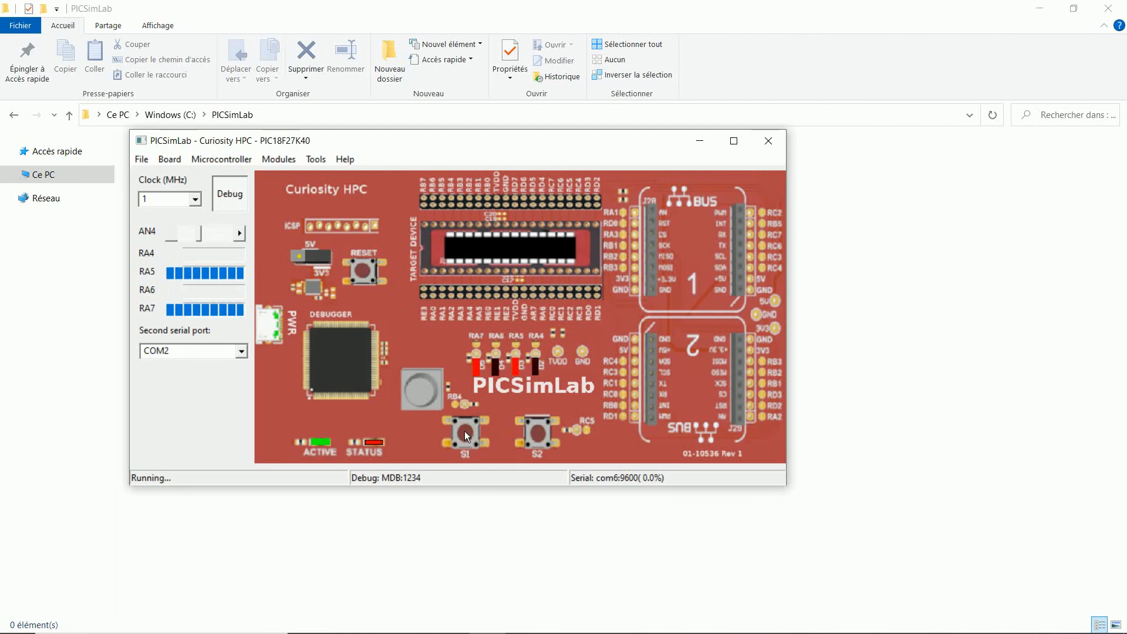
click(464, 434)
click(361, 272)
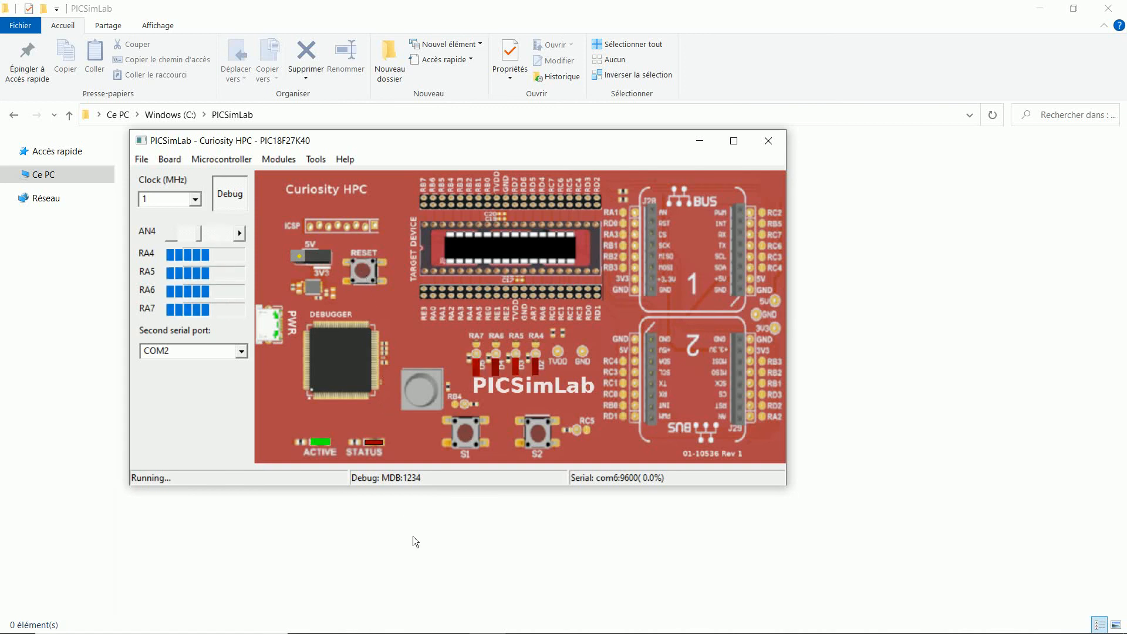
click(464, 435)
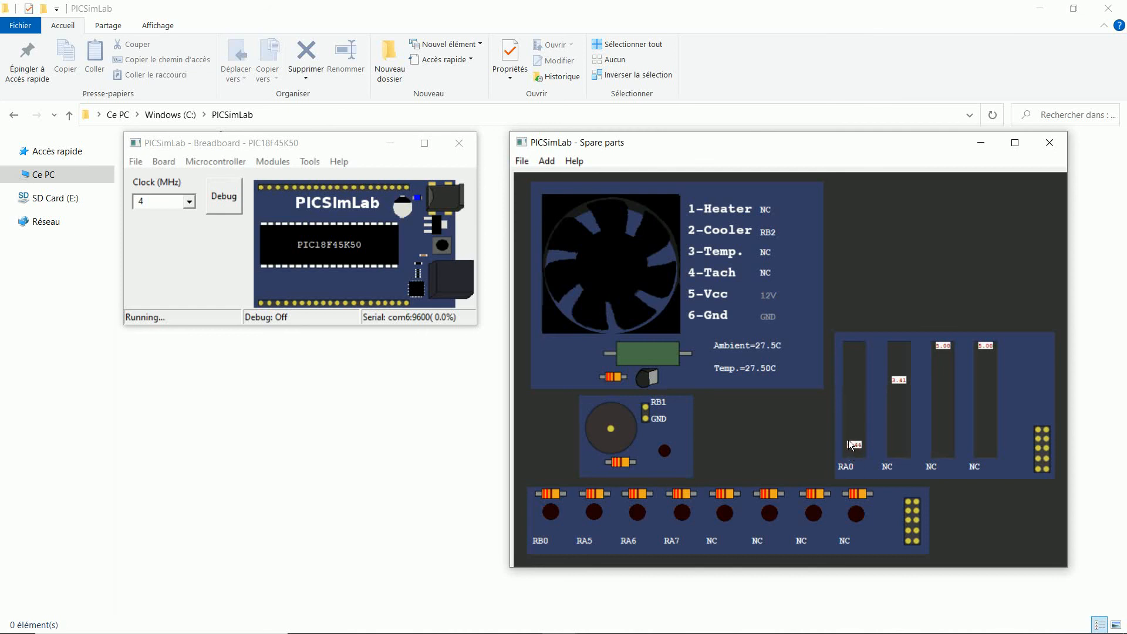
Step: Raise the RA0 potentiometer in the spare parts window of the Breadboard simulation, and lower it back to 0.00
drag(853, 437, 860, 411)
drag(861, 402, 855, 464)
Step: Examine the save dialogs for the PICSimLab workspace and the spare parts configuration, closing each without saving
click(136, 161)
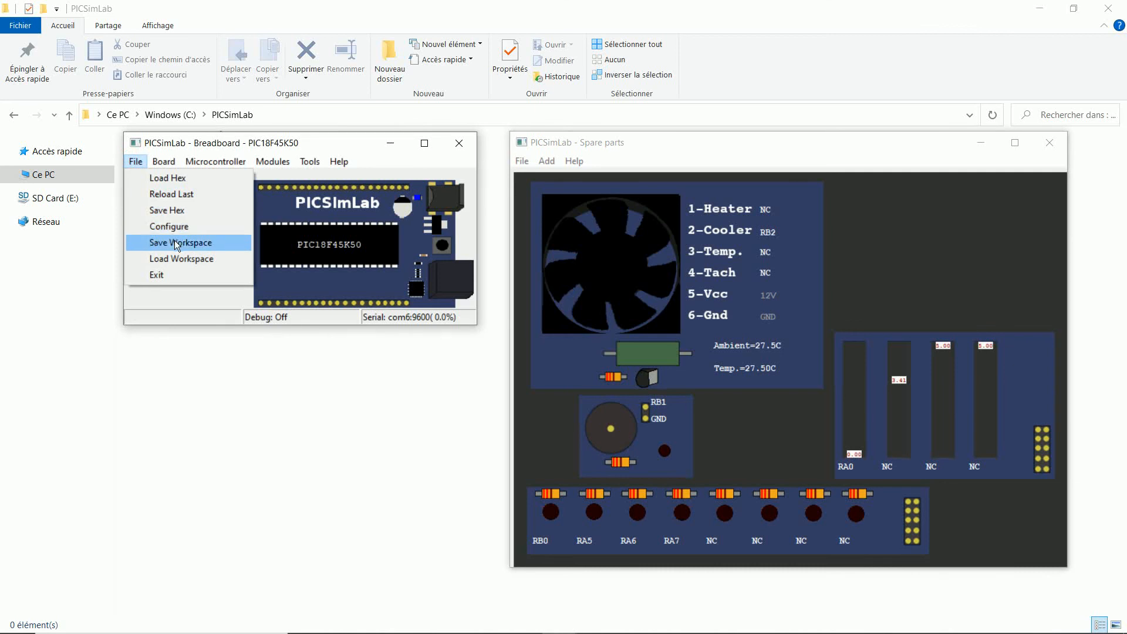
click(174, 242)
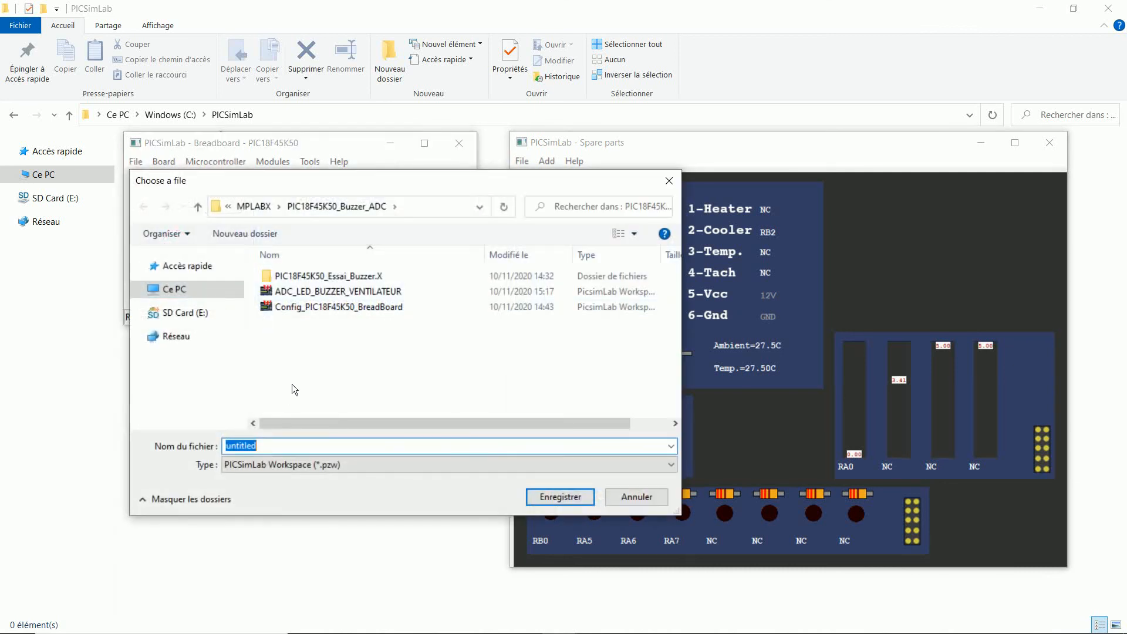
click(668, 182)
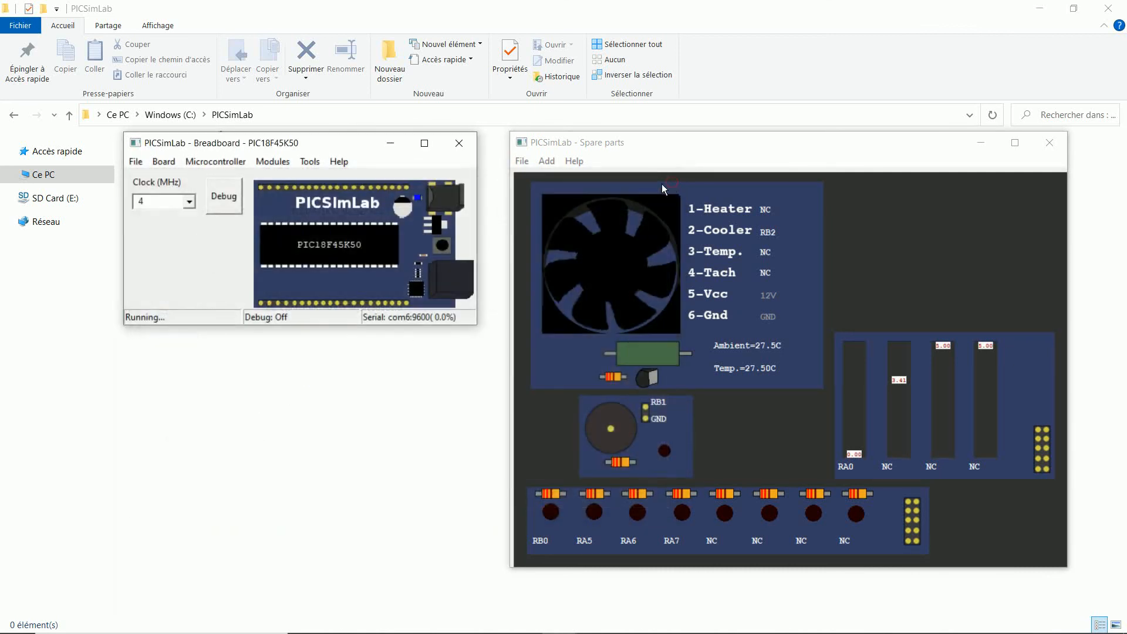
click(527, 164)
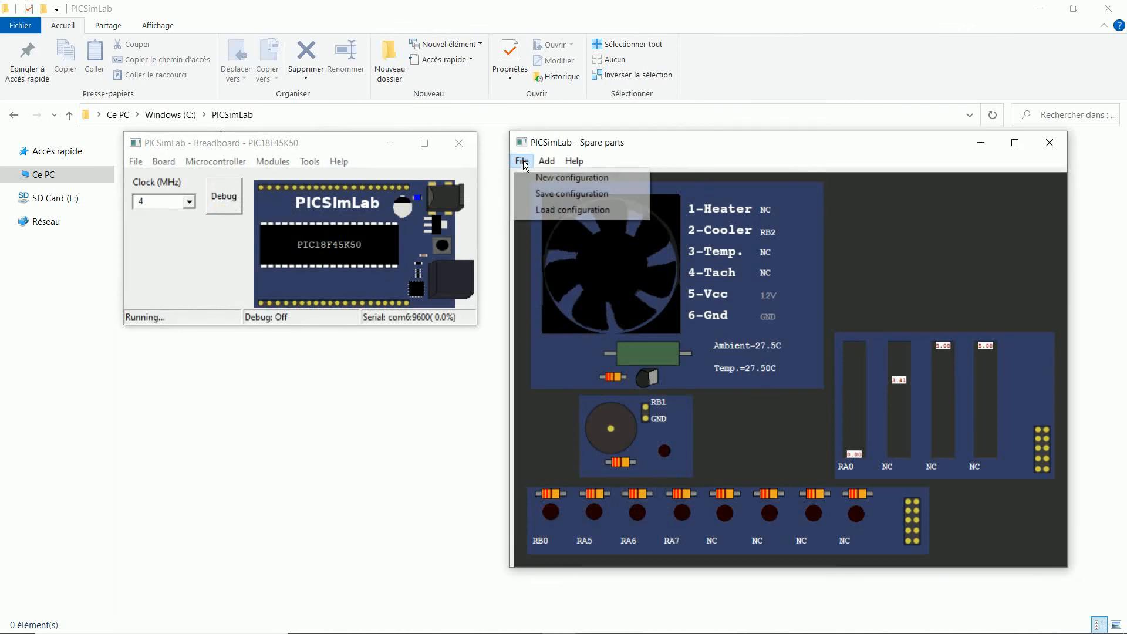
click(547, 193)
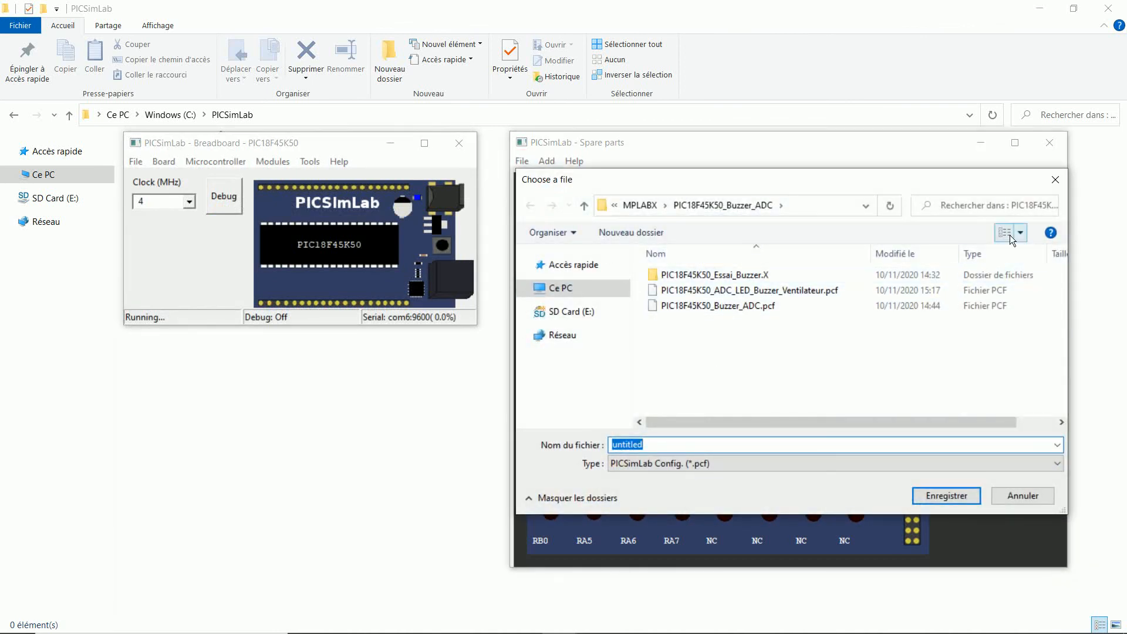
click(1055, 182)
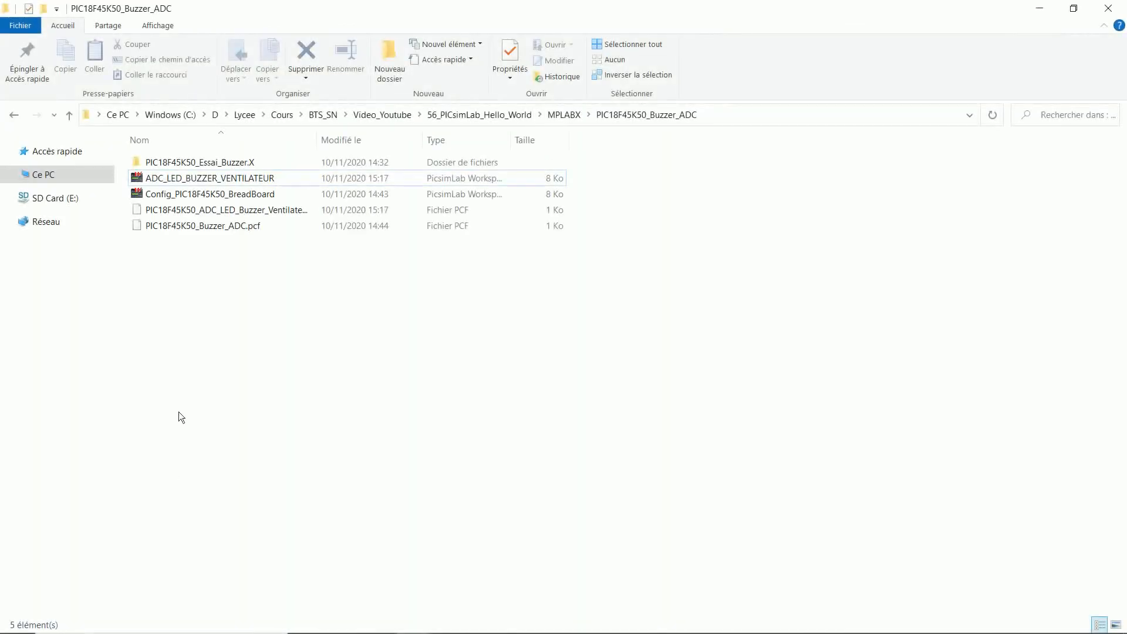
Step: Open the ADC_LED_BUZZER_VENTILATEUR workspace and load the PIC18F45K50_Buzzer_ADC.pcf configuration into its spare parts window
double_click(225, 178)
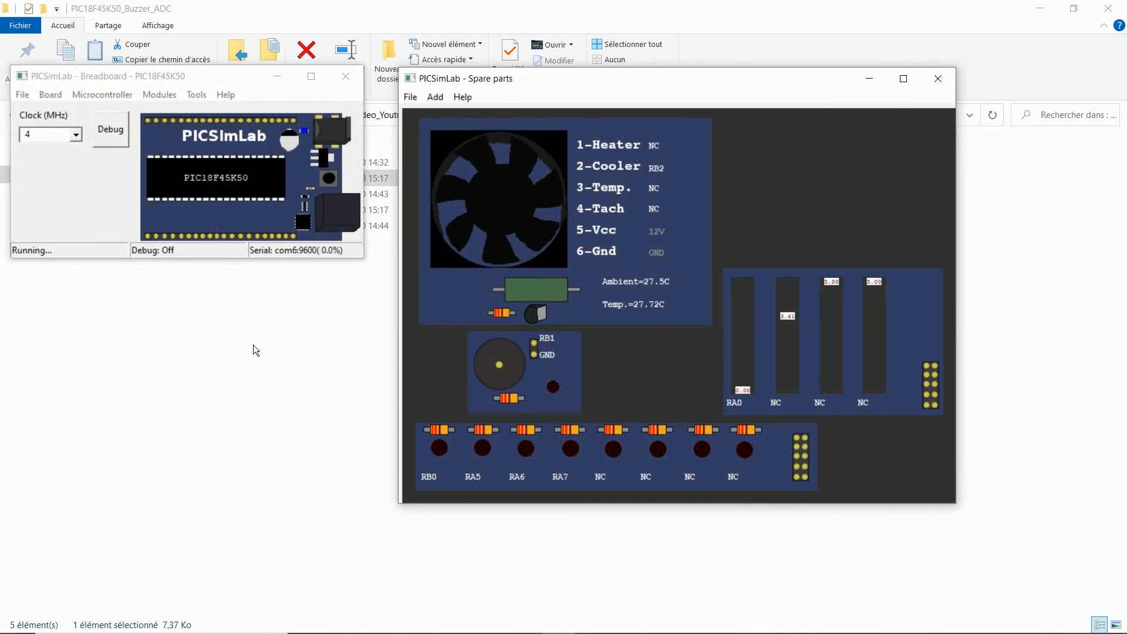
click(420, 95)
click(430, 145)
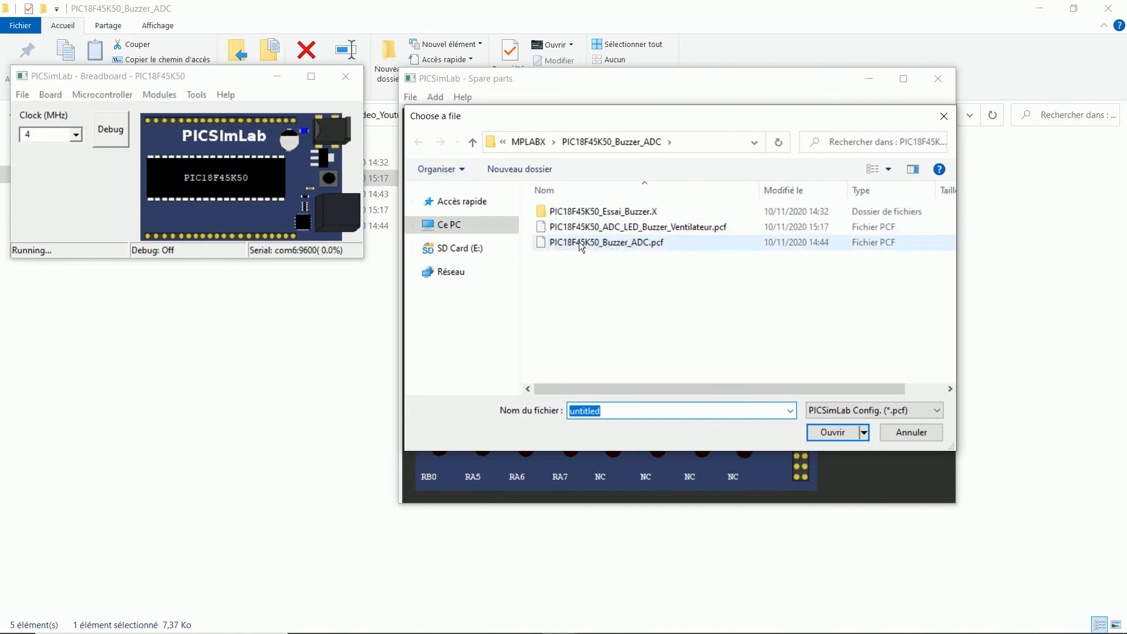
double_click(579, 241)
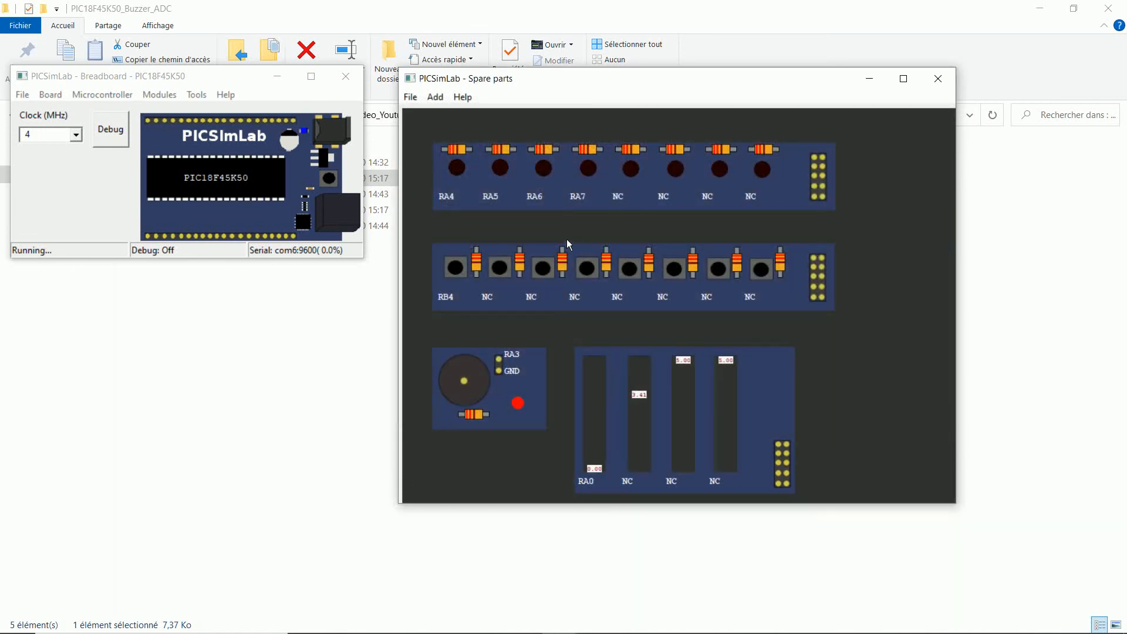
Step: Load the PIC18F45K50_ADC_LED_Buzzer_Ventilateur.pcf spare parts configuration and close the simulator
click(409, 98)
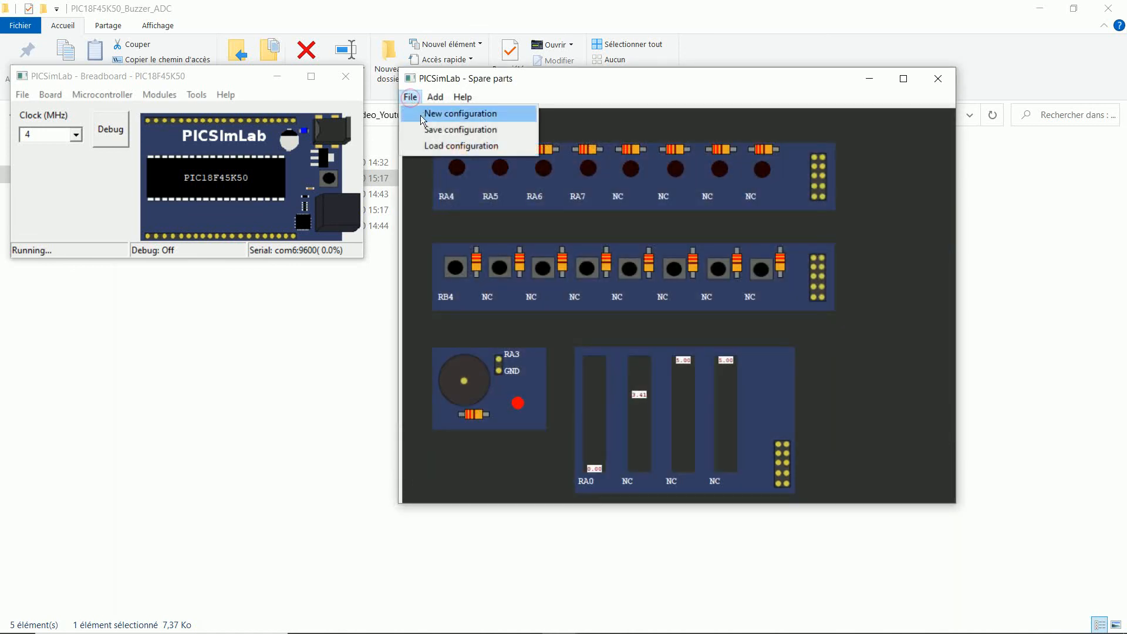
click(437, 146)
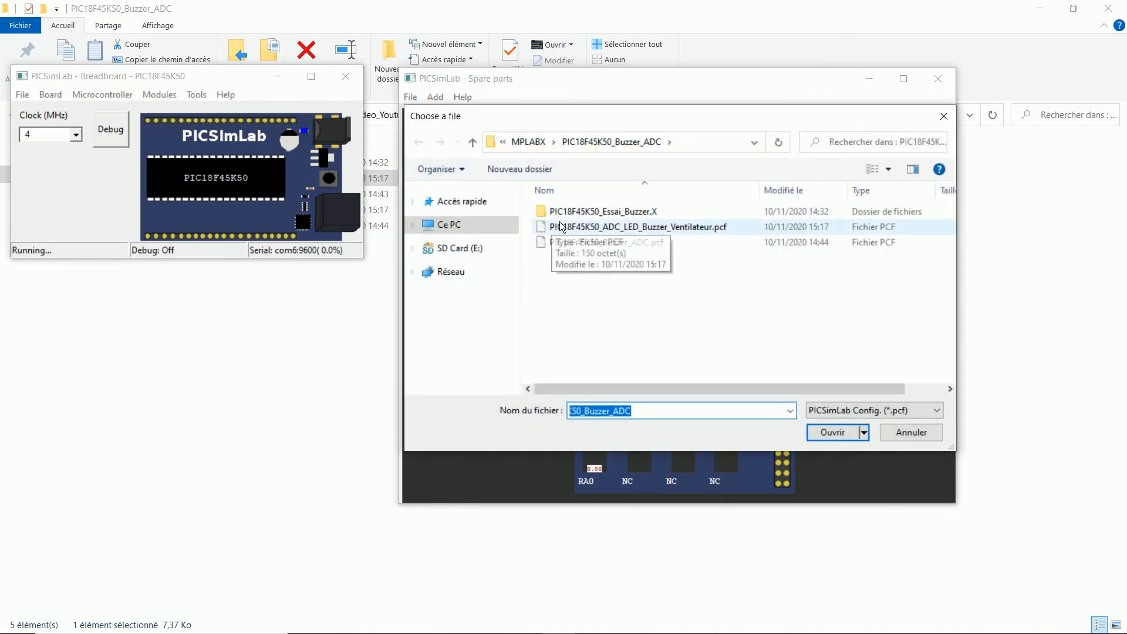
click(565, 224)
double_click(565, 225)
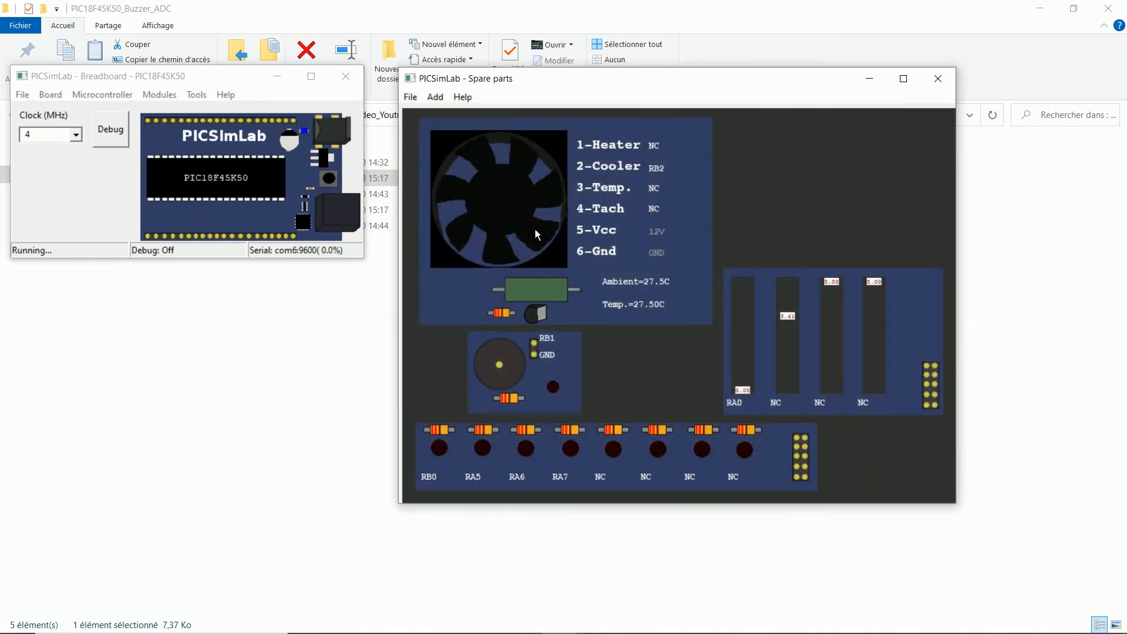
click(347, 77)
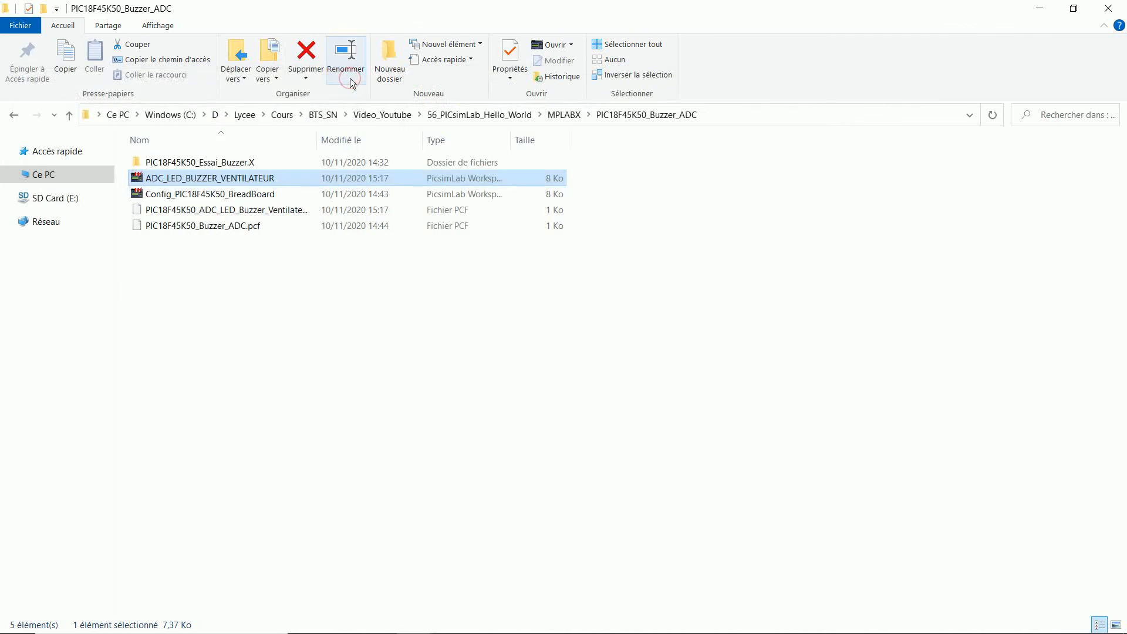